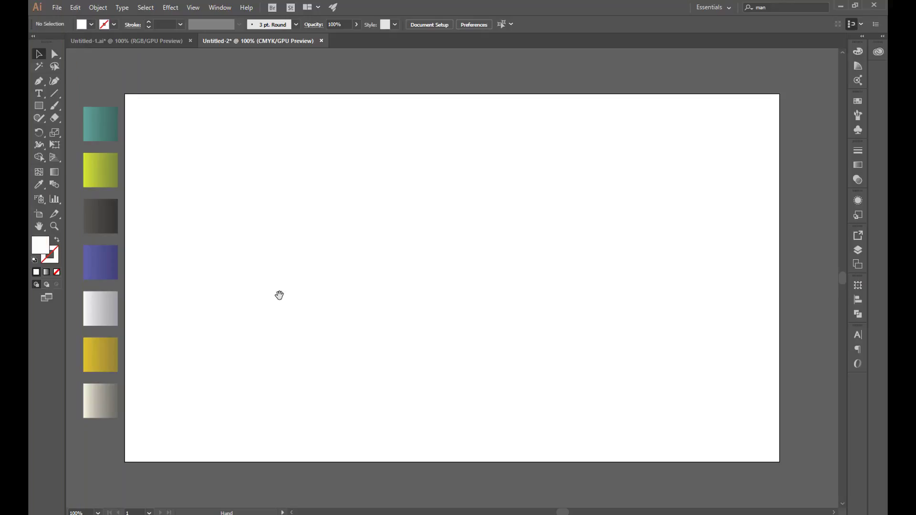
# Draw a rectangle spanning the full 1280 × 720 px artboard from corner to corner
pyautogui.moveTo(279, 296); pyautogui.dragTo(291, 297)
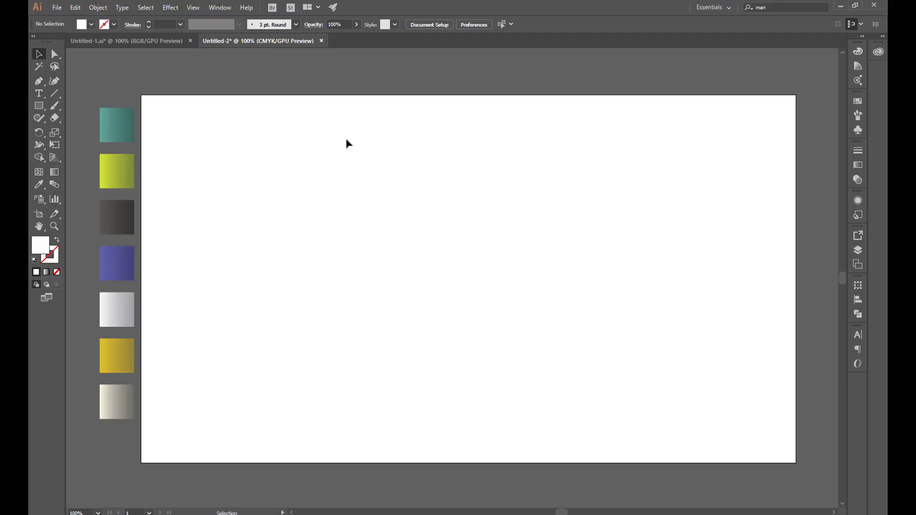
pyautogui.click(37, 105)
pyautogui.moveTo(141, 95)
pyautogui.mouseDown()
pyautogui.moveTo(774, 462)
pyautogui.moveTo(795, 462)
pyautogui.mouseUp()
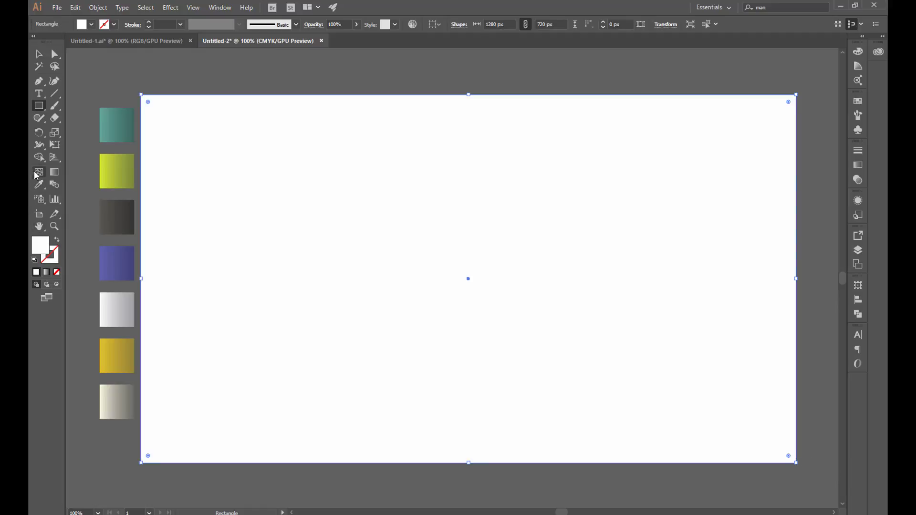
# Fill the rectangle with the cream-to-grey gradient swatch using the Eyedropper
pyautogui.click(38, 184)
pyautogui.click(124, 412)
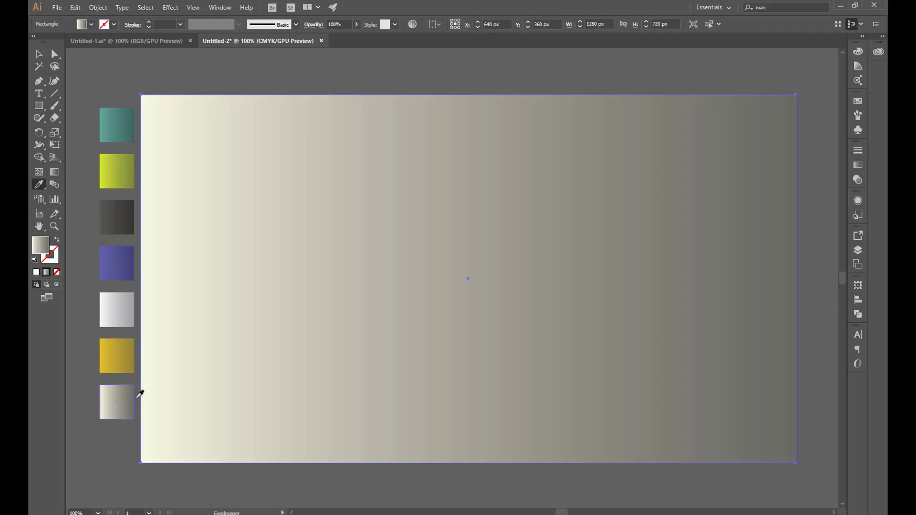
pyautogui.press('v')
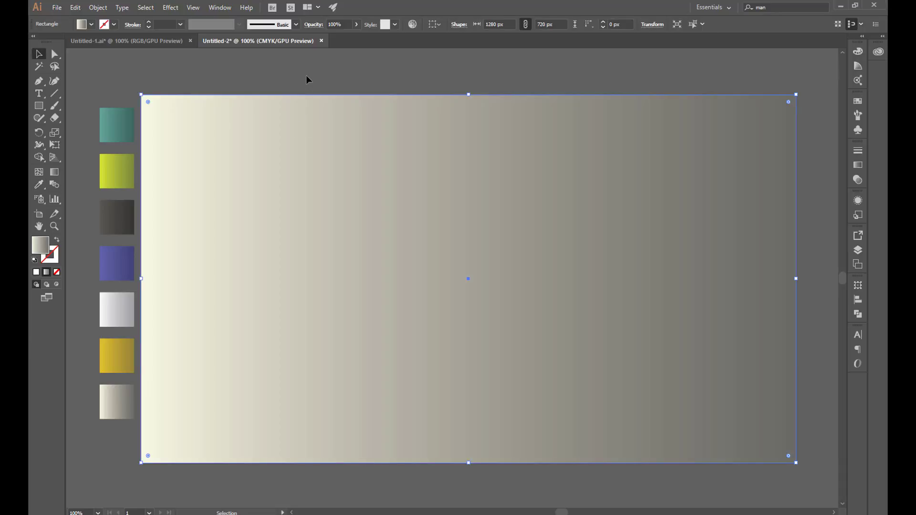
pyautogui.click(307, 76)
pyautogui.click(444, 356)
# Lock the background rectangle with Object > Lock > Selection
pyautogui.click(144, 7)
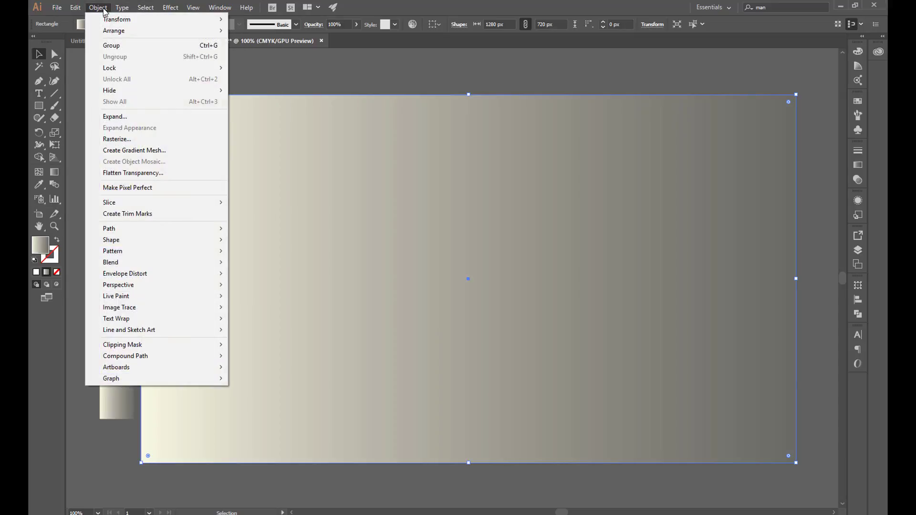
pyautogui.moveTo(110, 68)
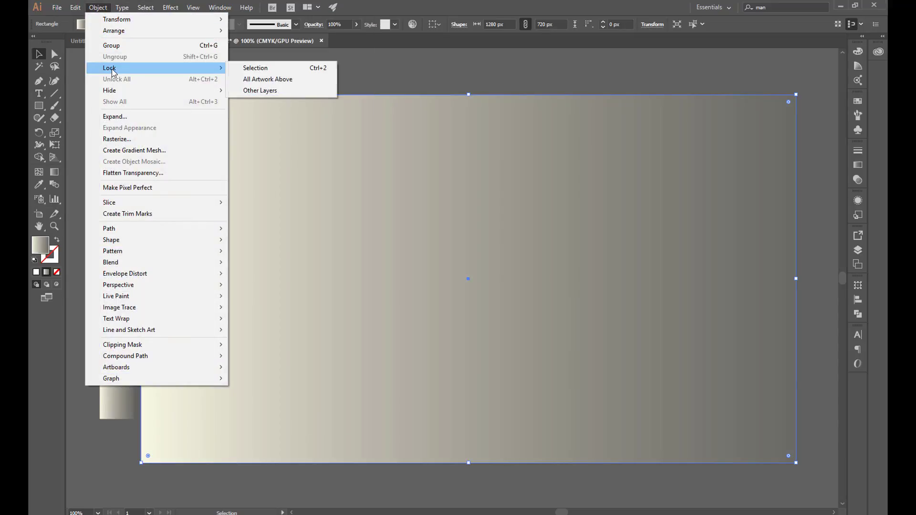
pyautogui.click(302, 71)
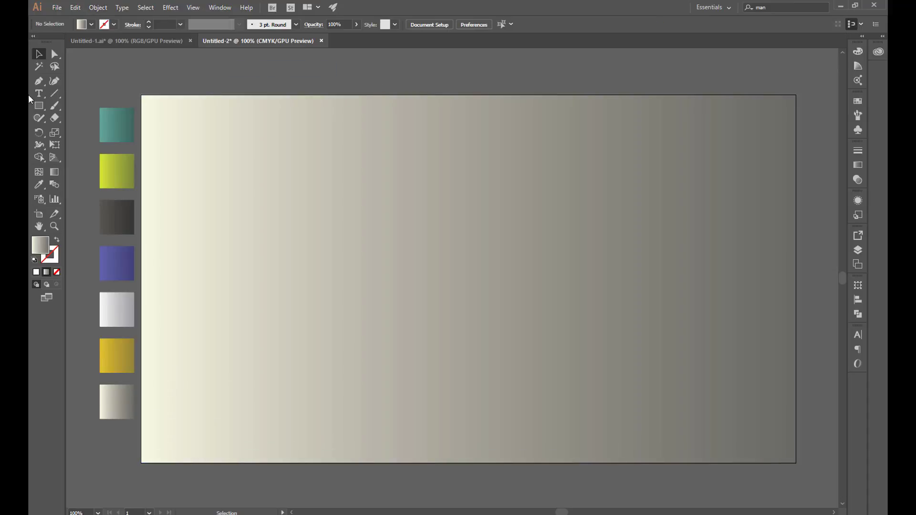
pyautogui.click(38, 106)
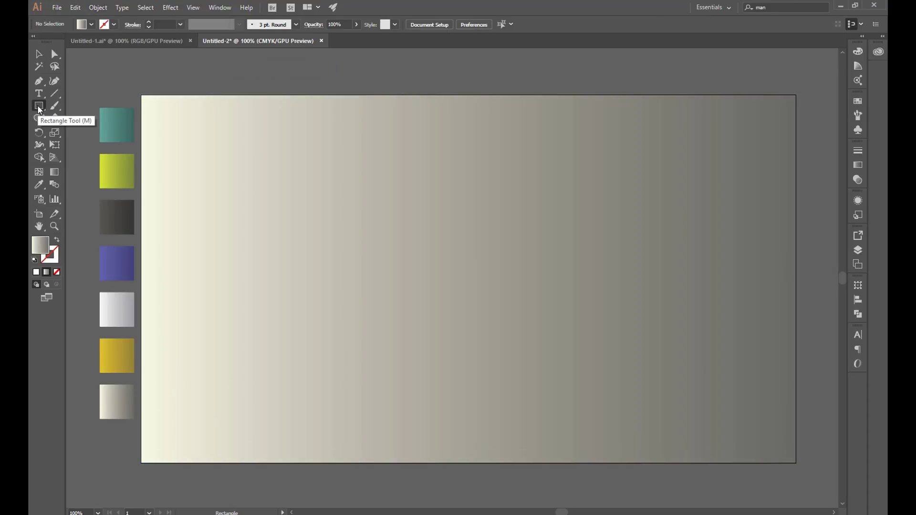
# Draw a circle near the artboard centre and fill it light blue
pyautogui.click(38, 106)
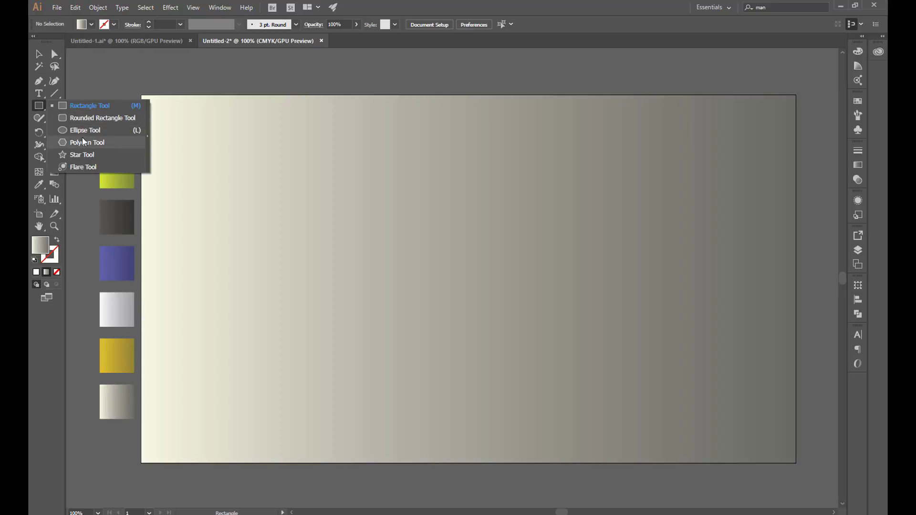
pyautogui.click(83, 129)
pyautogui.moveTo(456, 259); pyautogui.dragTo(504, 318)
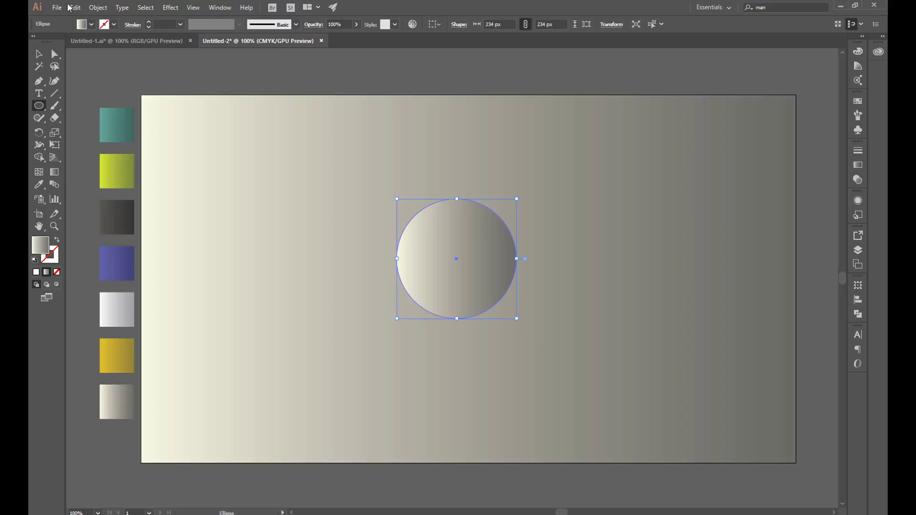
pyautogui.click(91, 24)
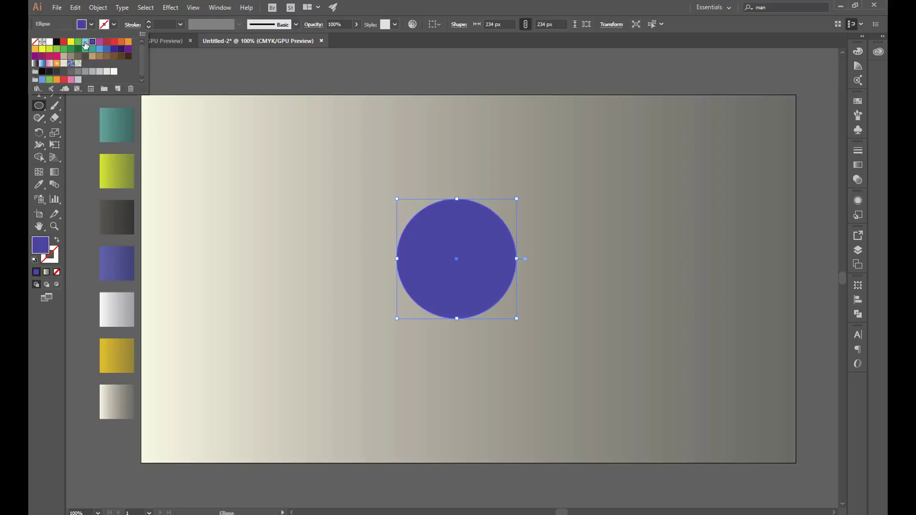
pyautogui.click(85, 42)
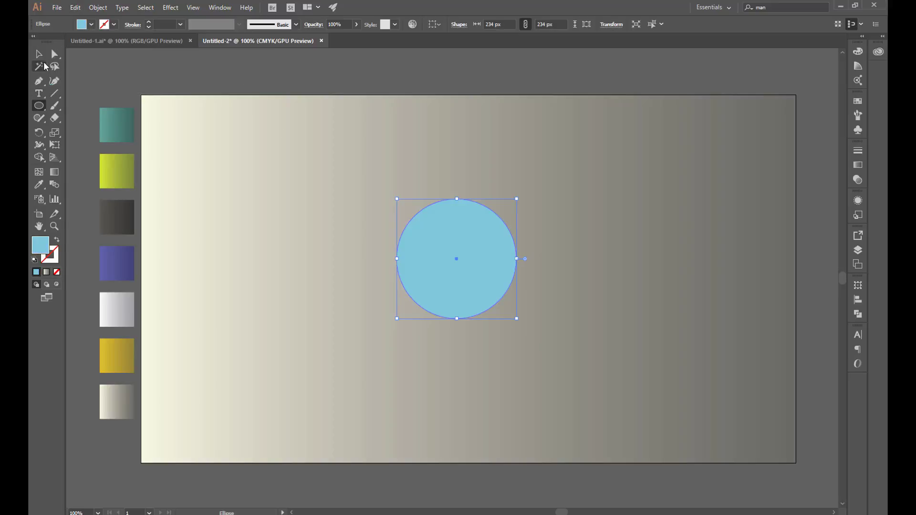
# Cut away the circle's top half using a rectangle and Shape Builder, then move it left
pyautogui.click(42, 108)
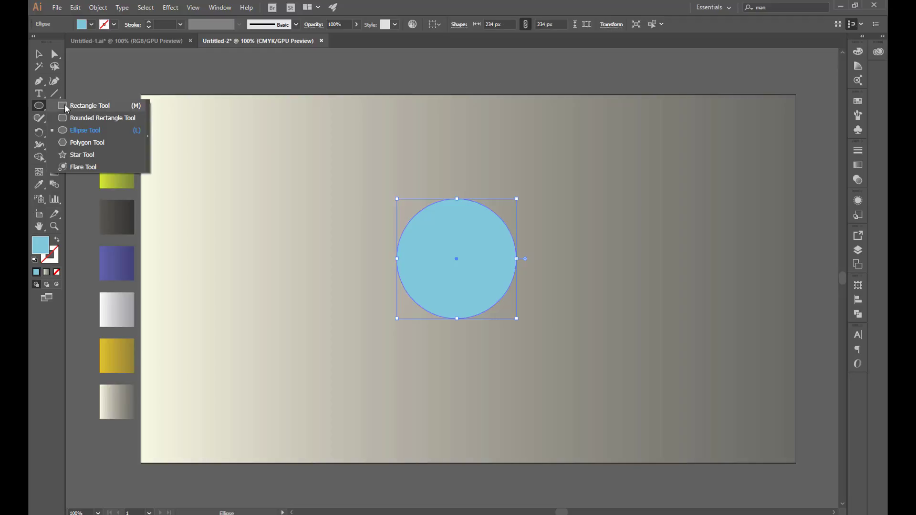
pyautogui.click(89, 105)
pyautogui.moveTo(350, 151); pyautogui.dragTo(590, 259)
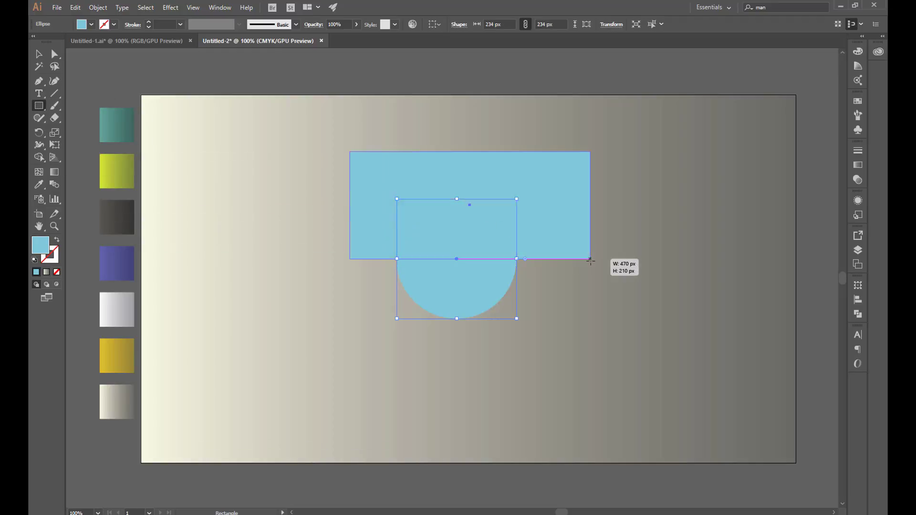
pyautogui.press('v')
pyautogui.keyDown('shift'); pyautogui.click(513, 266); pyautogui.keyUp('shift')
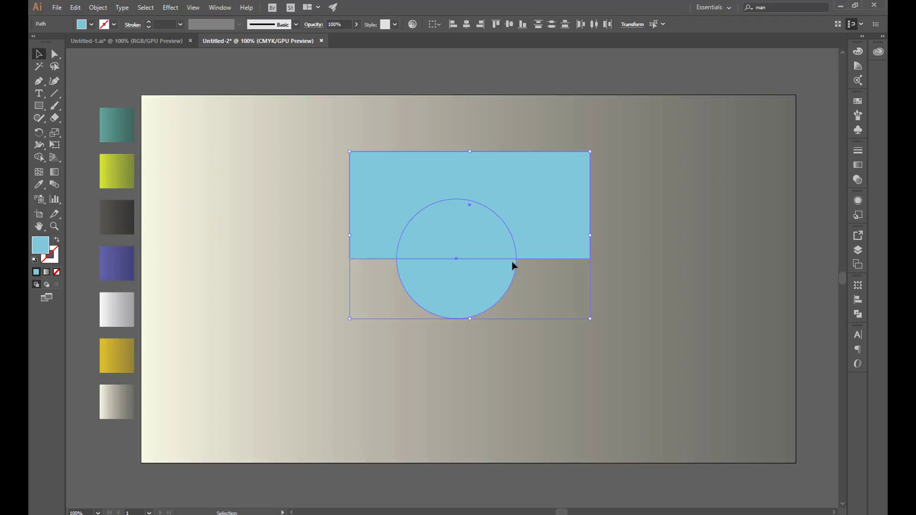
pyautogui.click(45, 156)
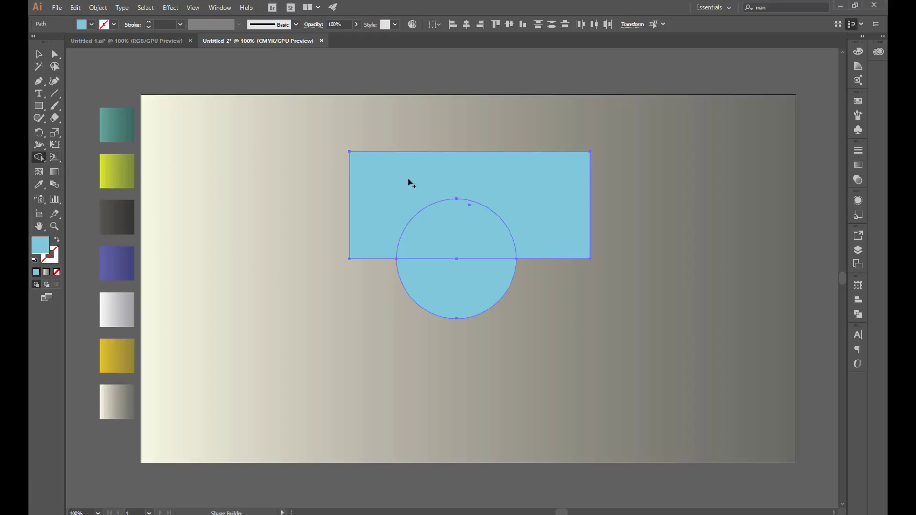
pyautogui.moveTo(432, 155); pyautogui.dragTo(446, 239)
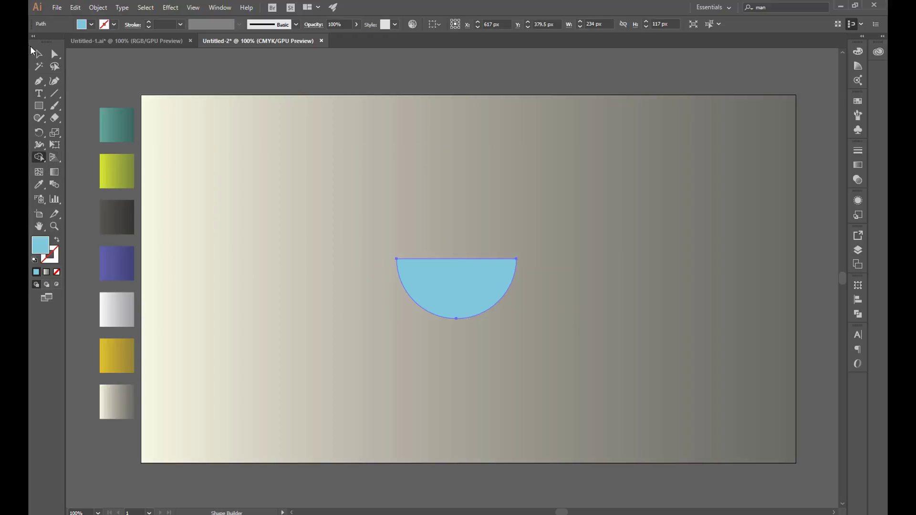
pyautogui.click(39, 53)
pyautogui.moveTo(482, 309); pyautogui.dragTo(397, 324)
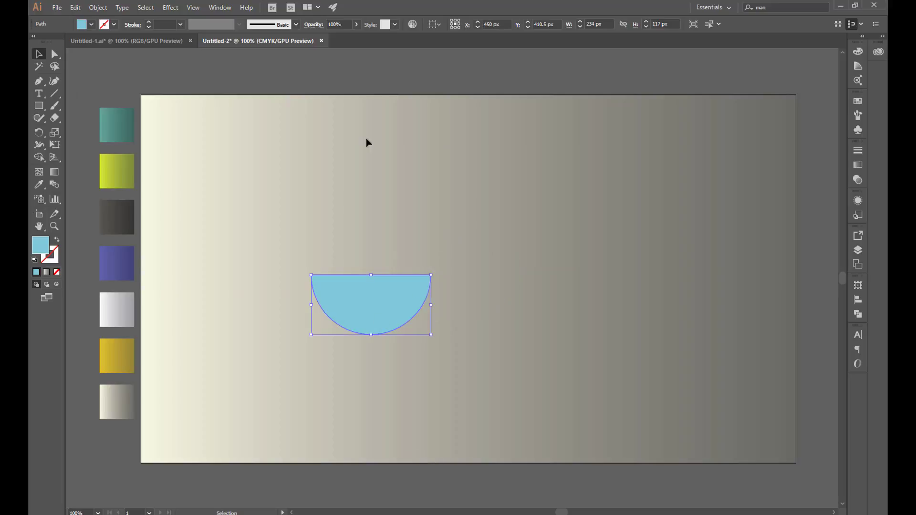
# Apply 3D Revolve to the half-circle, tilting the bowl so its open top shows
pyautogui.click(170, 8)
pyautogui.moveTo(215, 65)
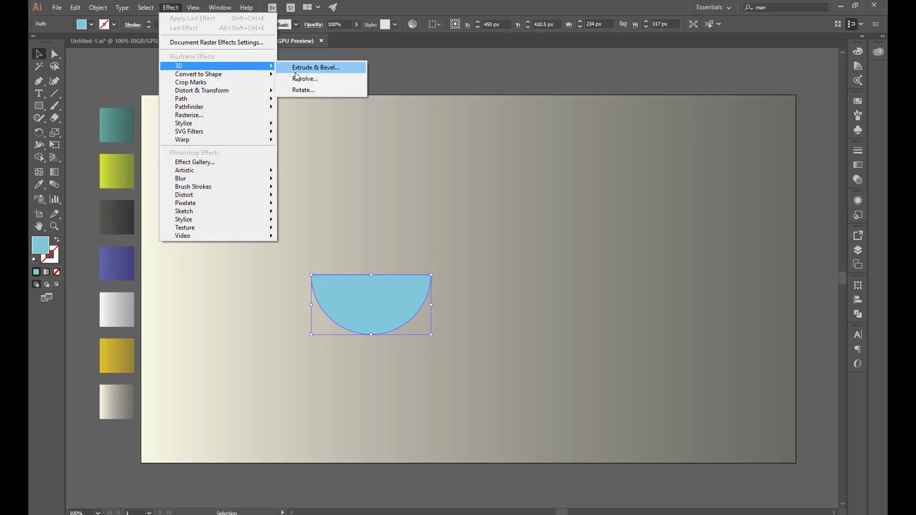
pyautogui.click(301, 79)
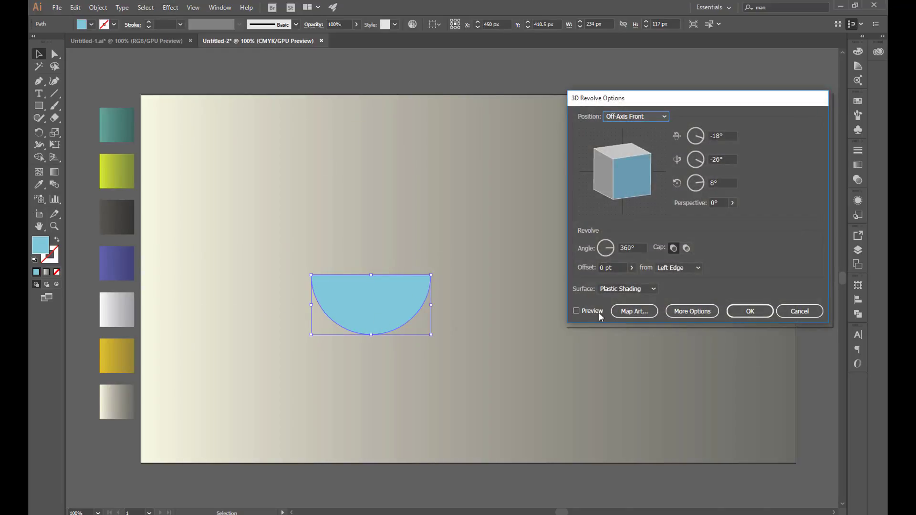
pyautogui.click(597, 311)
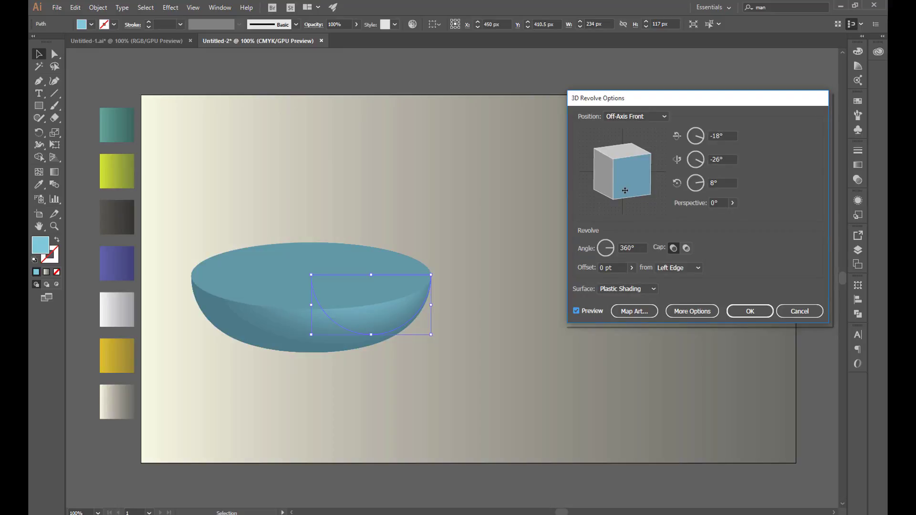
pyautogui.moveTo(626, 184); pyautogui.dragTo(628, 195)
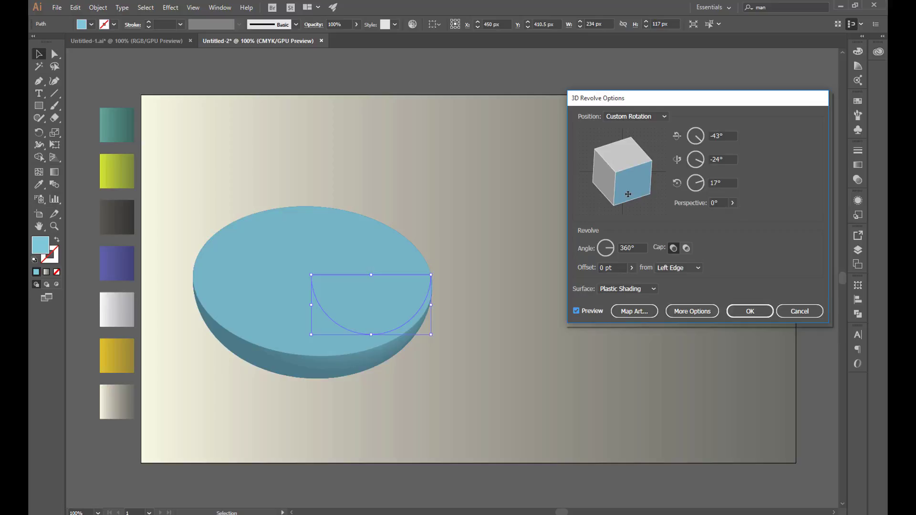
pyautogui.moveTo(628, 194); pyautogui.dragTo(628, 191)
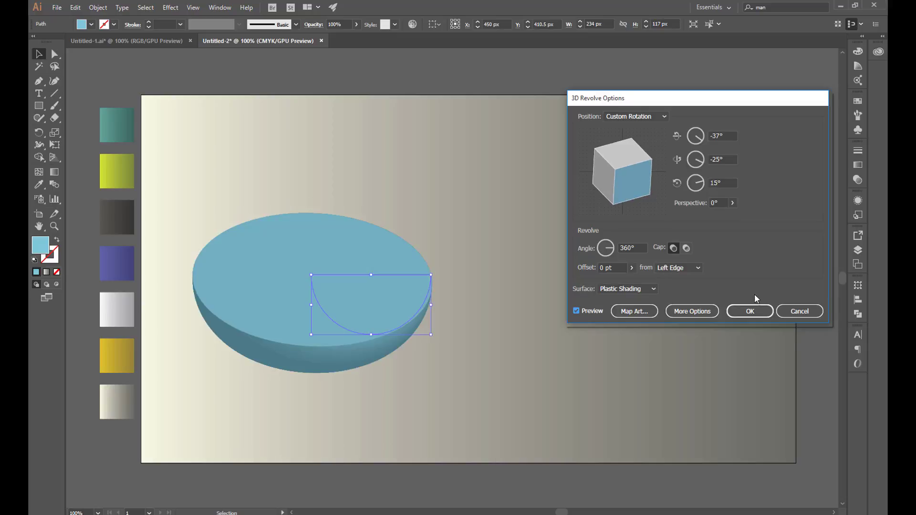
pyautogui.click(760, 313)
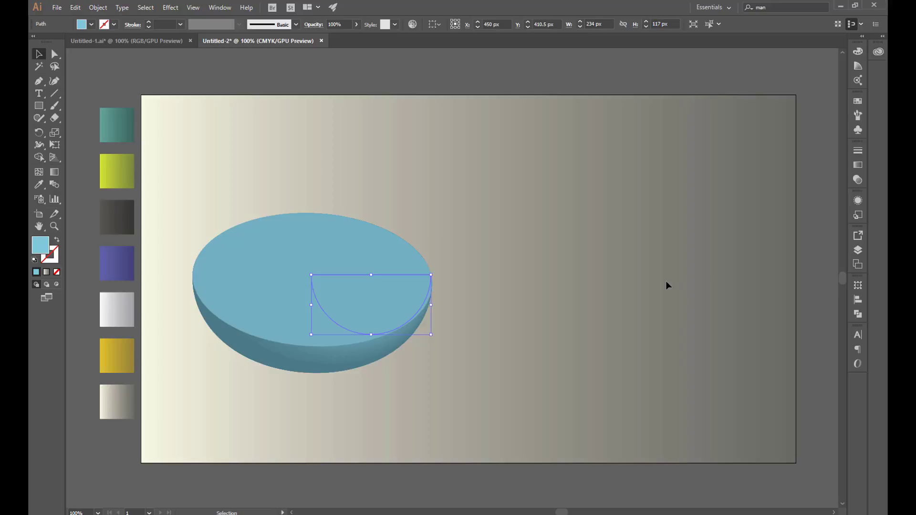
# Expand the bowl's 3D appearance and ungroup it twice
pyautogui.click(97, 7)
pyautogui.click(118, 129)
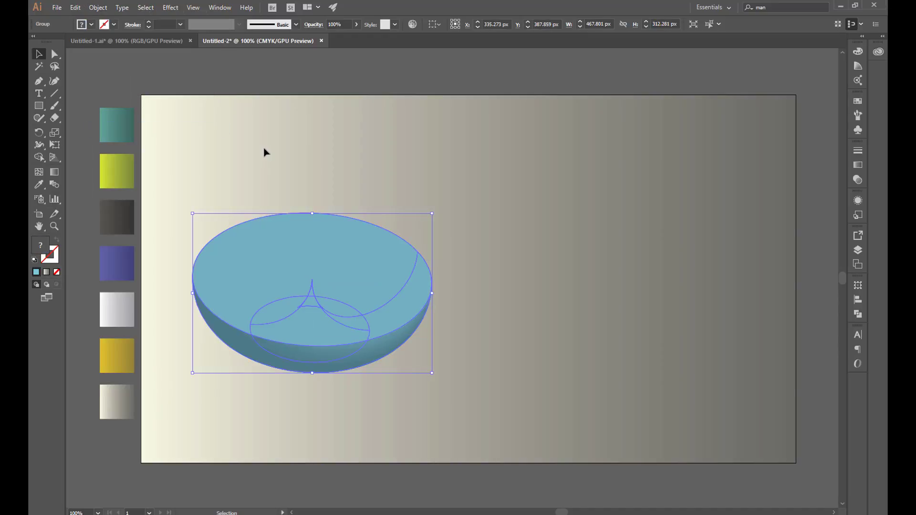
pyautogui.click(98, 8)
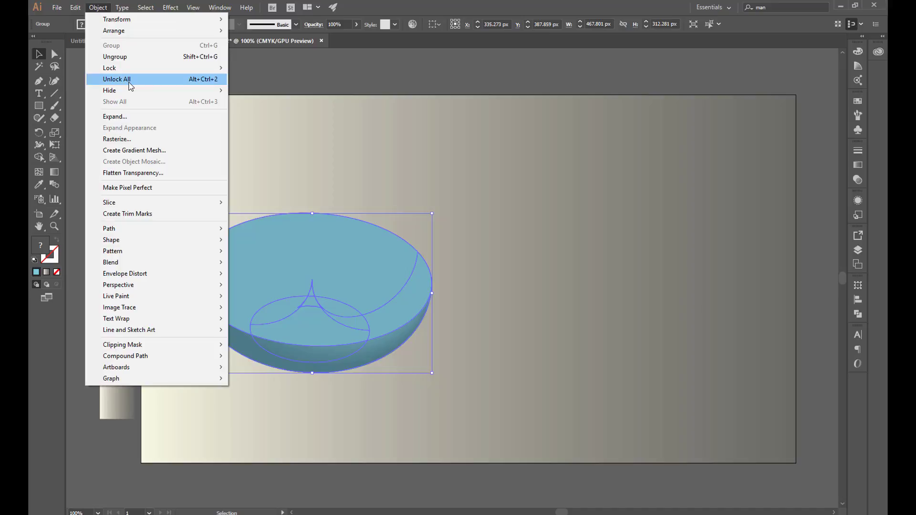
pyautogui.click(127, 58)
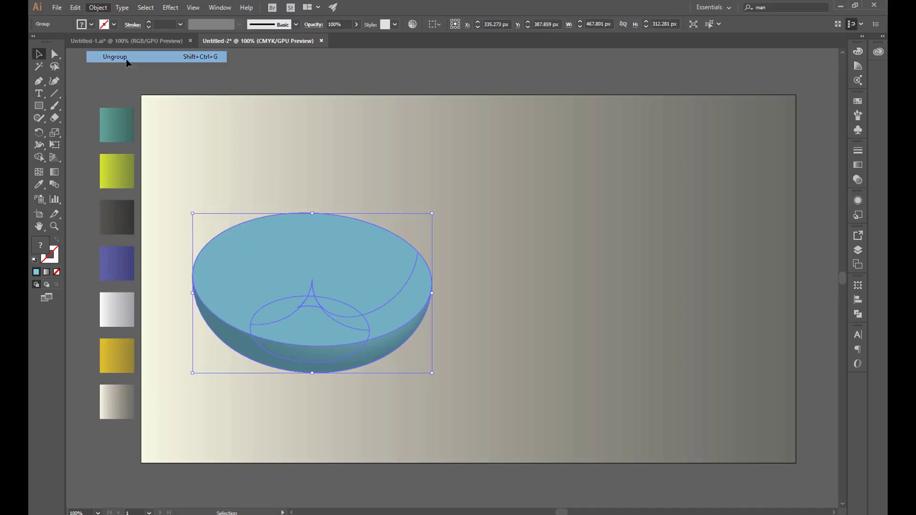
pyautogui.click(98, 7)
pyautogui.click(124, 58)
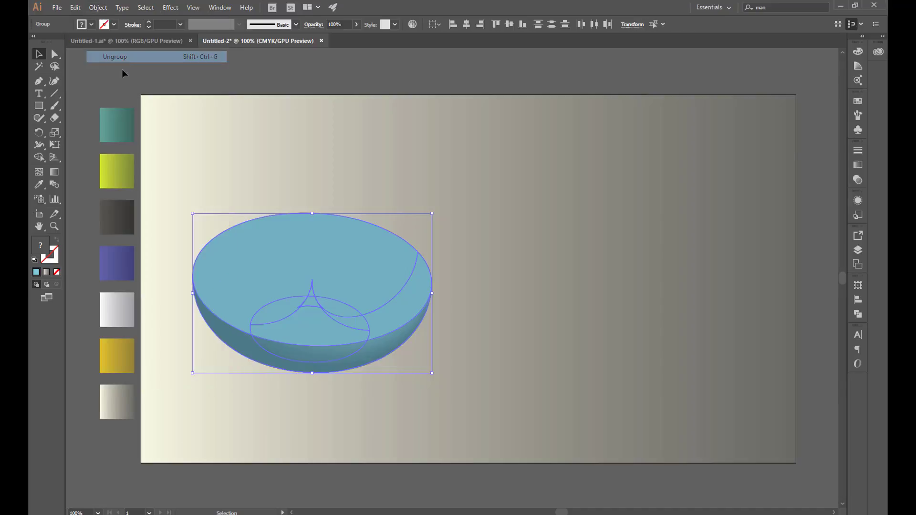
# Copy the bowl's top ellipse and body to the upper right, then delete the original
pyautogui.click(376, 159)
pyautogui.click(342, 276)
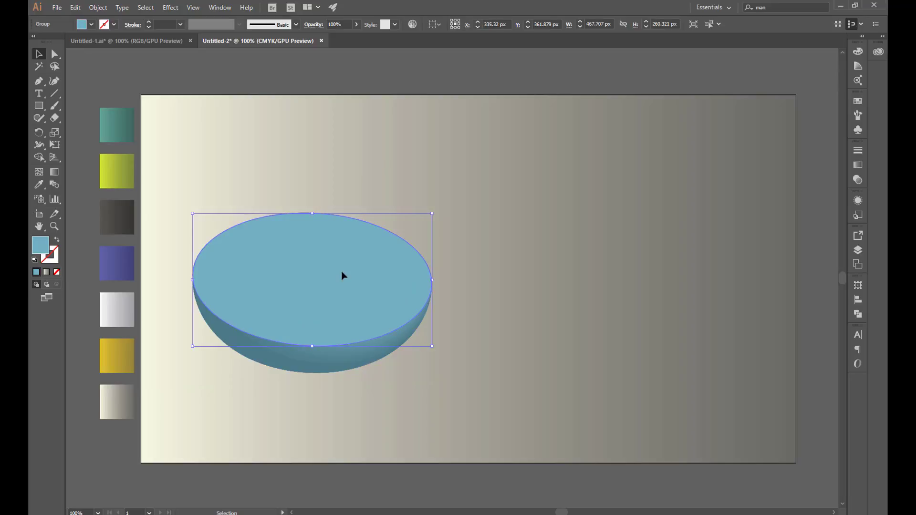
pyautogui.keyDown('shift'); pyautogui.click(342, 356); pyautogui.keyUp('shift')
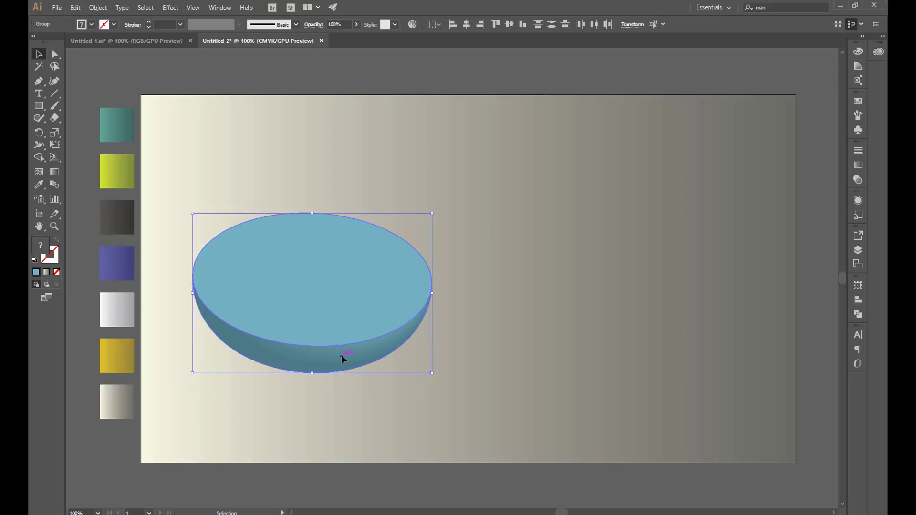
pyautogui.moveTo(342, 355); pyautogui.dragTo(589, 283)
pyautogui.click(572, 404)
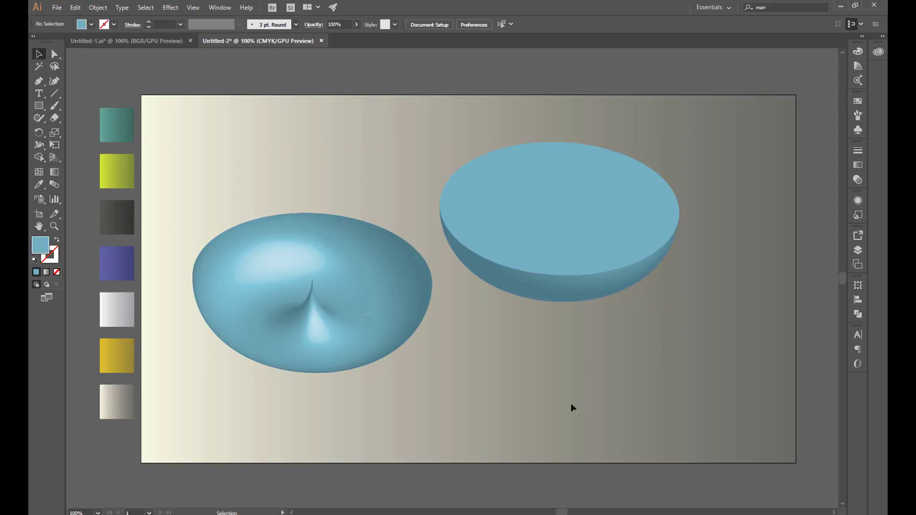
pyautogui.click(324, 275)
pyautogui.press('Delete')
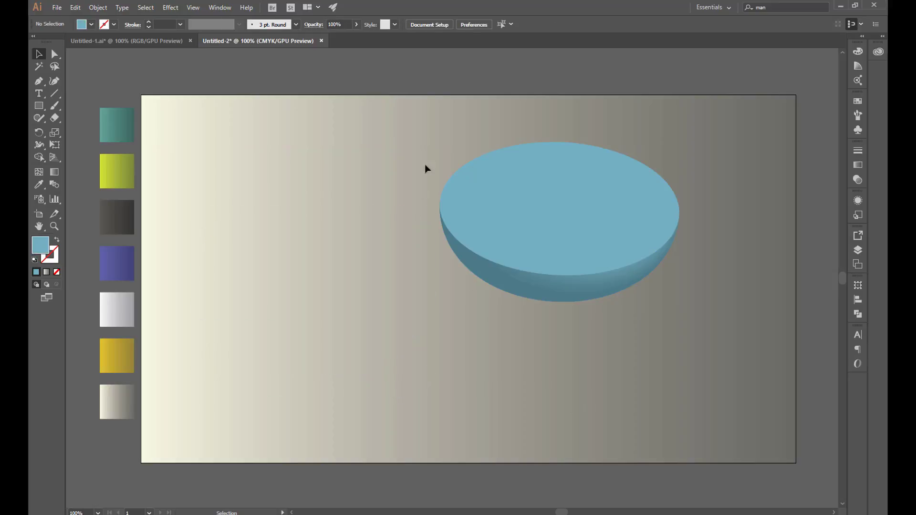
# Try narrowing the bowl, then undo the width changes
pyautogui.moveTo(610, 368)
pyautogui.mouseDown()
pyautogui.moveTo(696, 240)
pyautogui.moveTo(599, 227)
pyautogui.mouseUp()
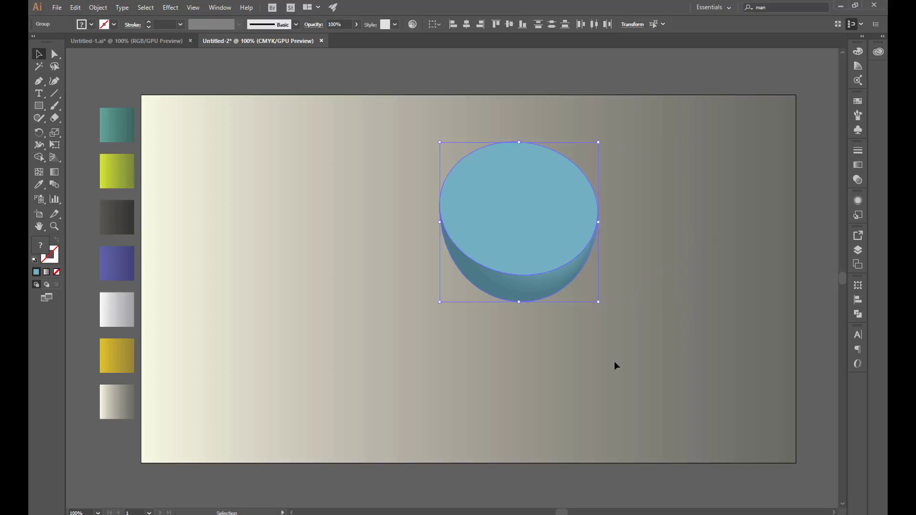
pyautogui.hotkey('ctrl', 'z')
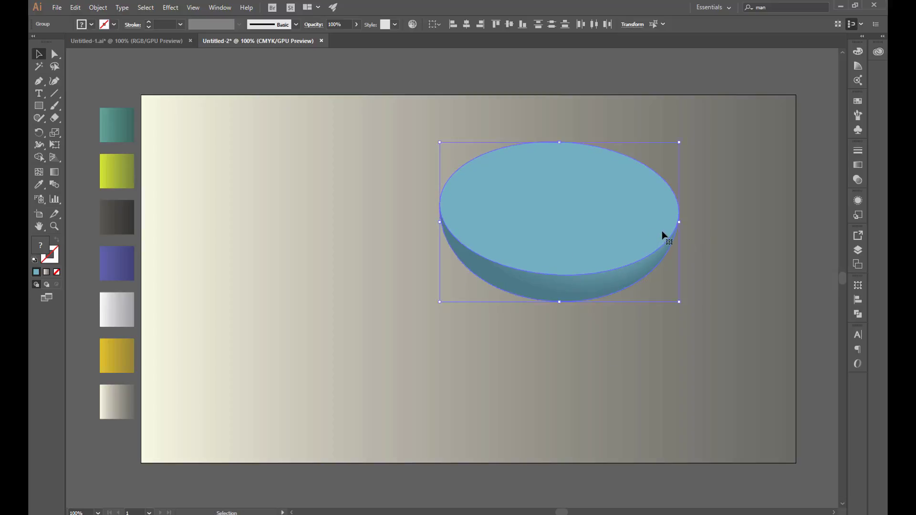
pyautogui.moveTo(679, 224); pyautogui.dragTo(611, 231)
pyautogui.hotkey('ctrl', 'z')
pyautogui.click(580, 354)
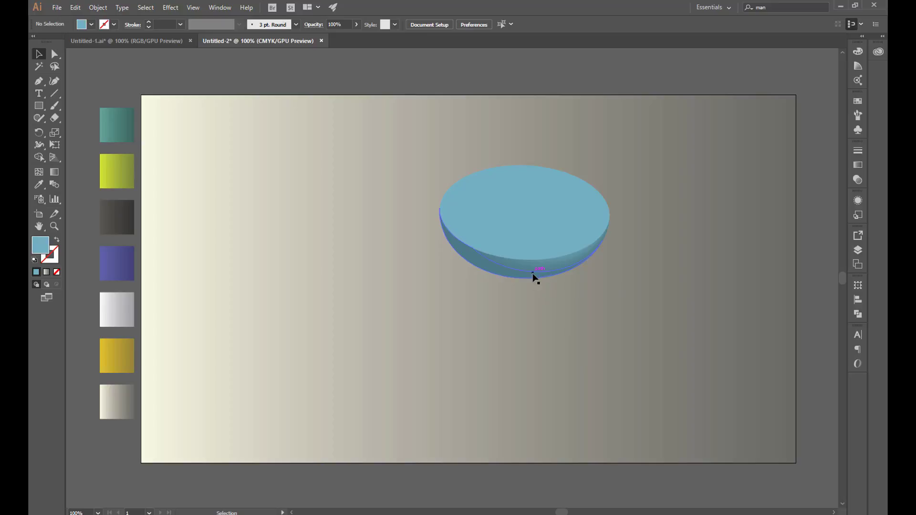
# Stretch the bowl slightly taller, shrink it a little and move it left toward centre
pyautogui.click(546, 199)
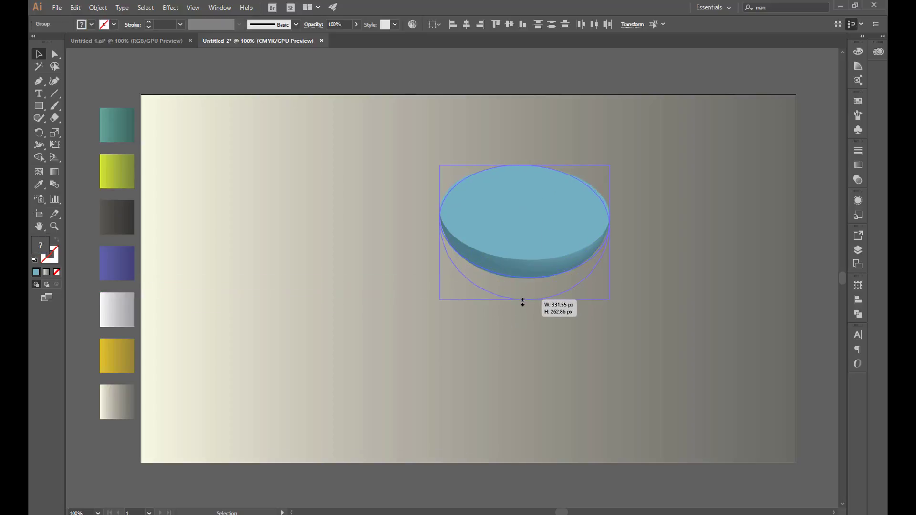
pyautogui.moveTo(525, 279); pyautogui.dragTo(524, 302)
pyautogui.click(559, 382)
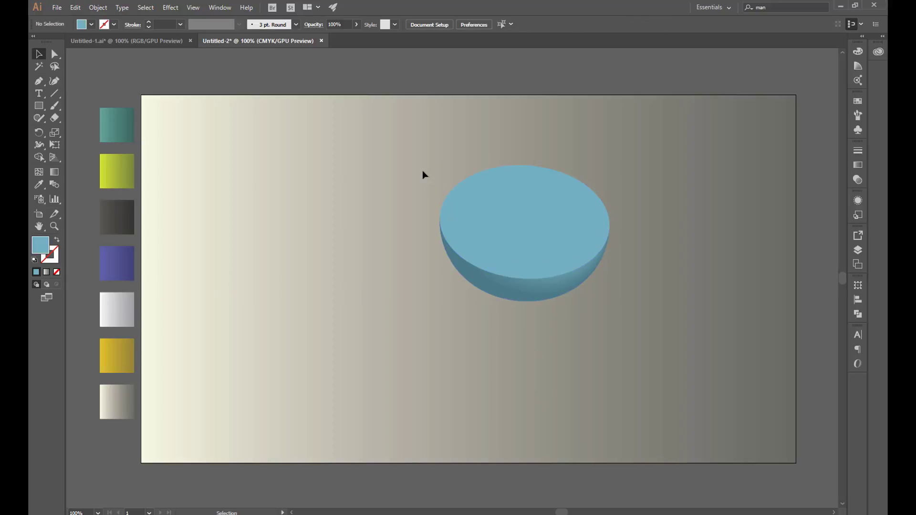
pyautogui.click(571, 256)
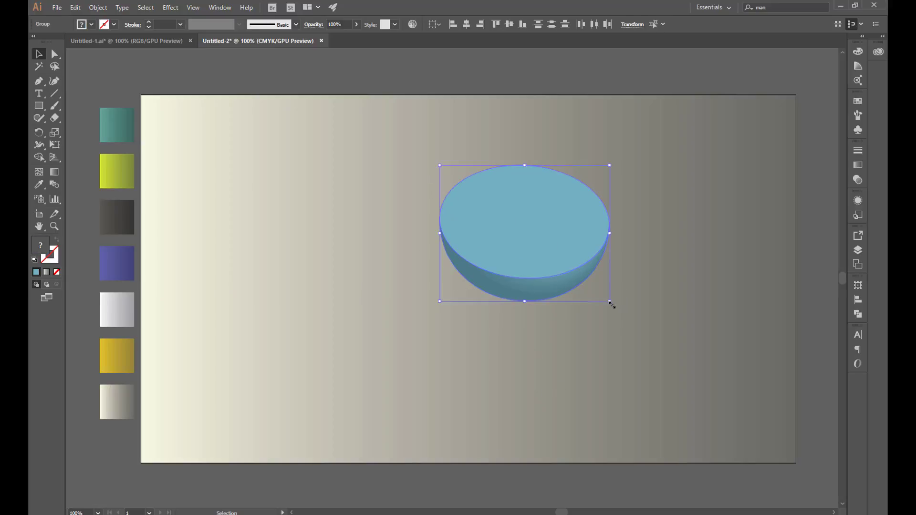
pyautogui.moveTo(609, 301); pyautogui.dragTo(602, 297)
pyautogui.moveTo(537, 282)
pyautogui.mouseDown()
pyautogui.moveTo(426, 284)
pyautogui.moveTo(404, 307)
pyautogui.mouseUp()
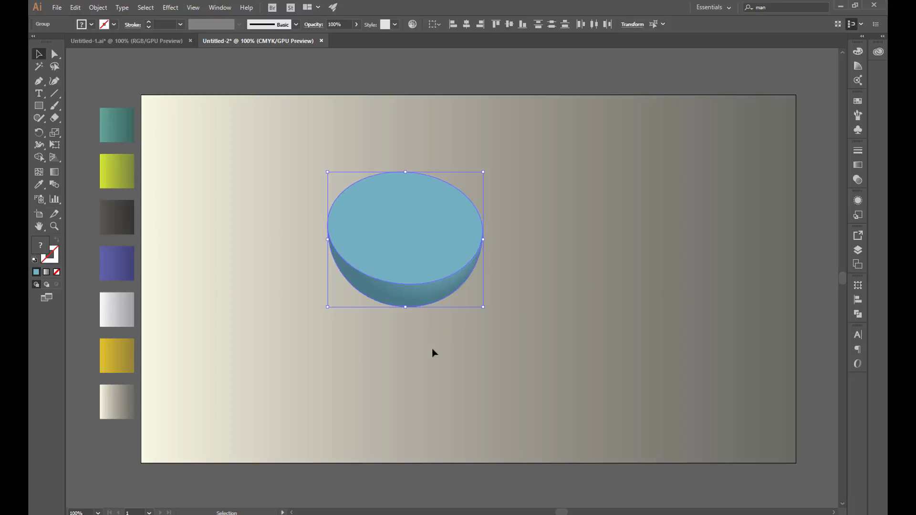
pyautogui.click(432, 350)
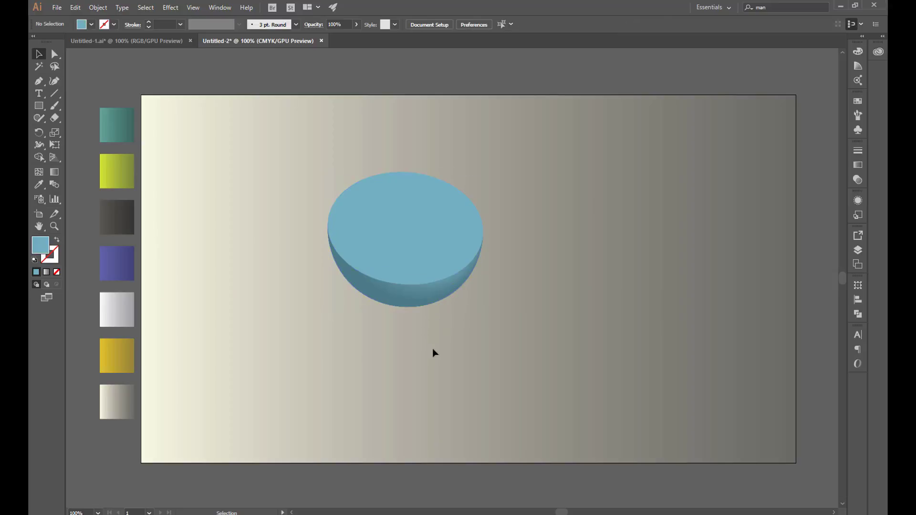
# Rotate the bowl slightly counter-clockwise, raise it a little and scale it slightly
pyautogui.moveTo(299, 172); pyautogui.dragTo(493, 318)
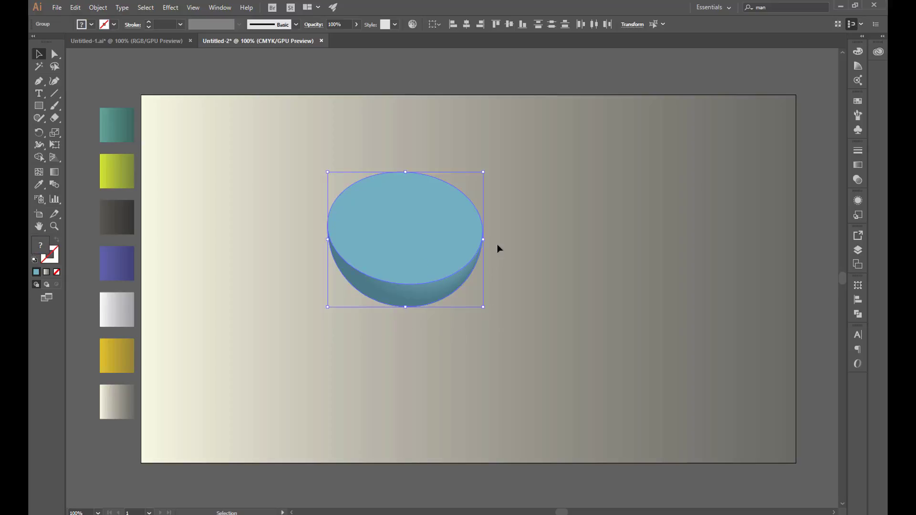
pyautogui.moveTo(486, 239); pyautogui.dragTo(486, 213)
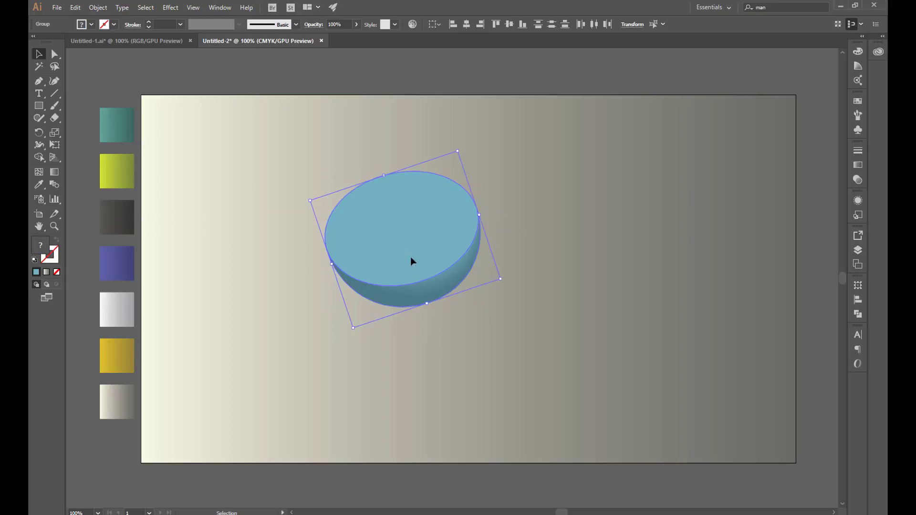
pyautogui.moveTo(411, 261); pyautogui.dragTo(409, 240)
pyautogui.moveTo(456, 131); pyautogui.dragTo(452, 142)
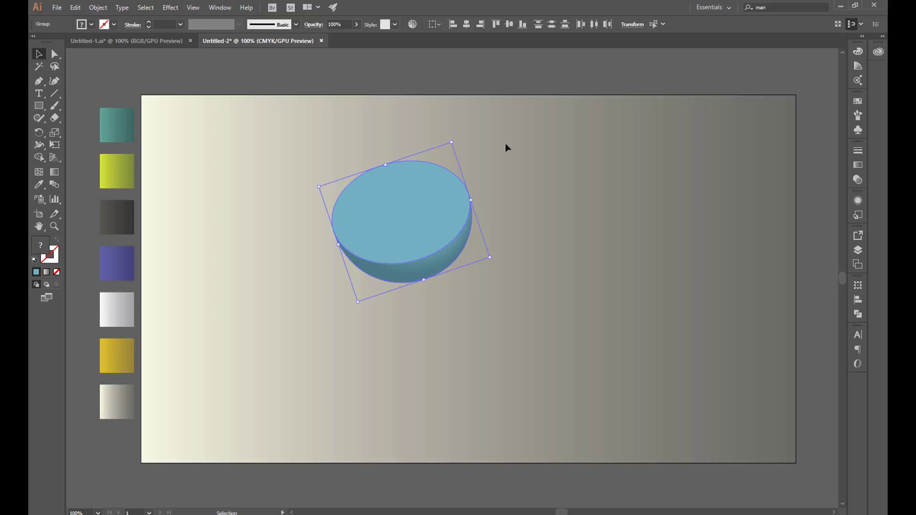
pyautogui.click(506, 145)
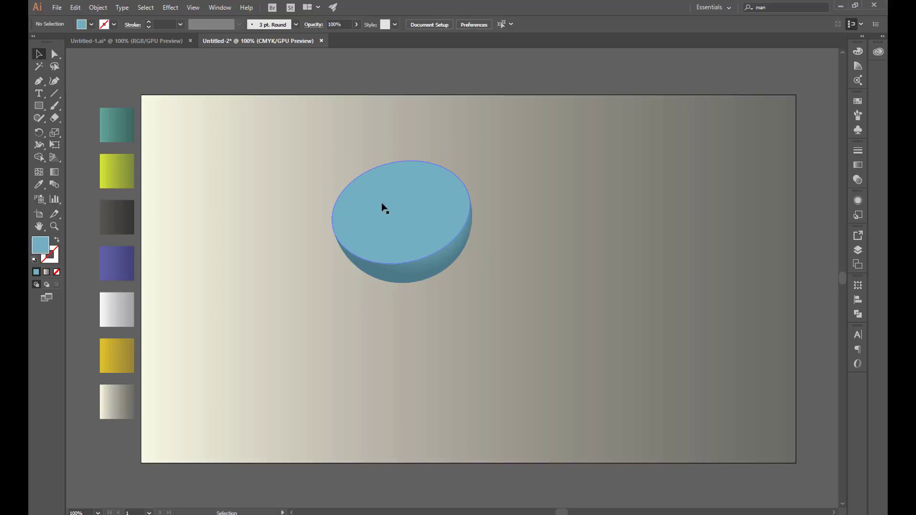
# Select the bowl's parts and duplicate the bowl directly below it
pyautogui.click(430, 252)
pyautogui.click(436, 267)
pyautogui.click(482, 165)
pyautogui.click(451, 261)
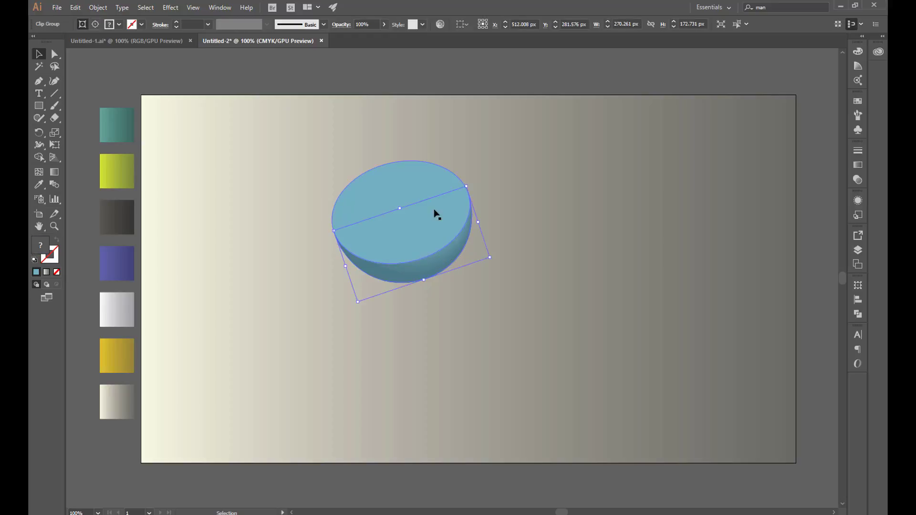
pyautogui.click(498, 164)
pyautogui.moveTo(401, 286); pyautogui.dragTo(400, 413)
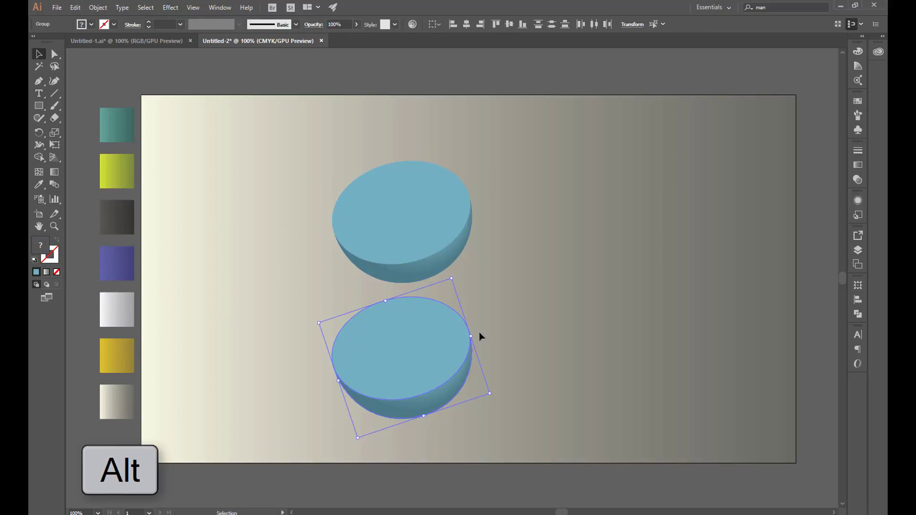
# Re-tilt the lower copy and add a rotated copy to its upper right
pyautogui.moveTo(479, 333)
pyautogui.mouseDown()
pyautogui.moveTo(482, 361)
pyautogui.moveTo(576, 413)
pyautogui.mouseUp()
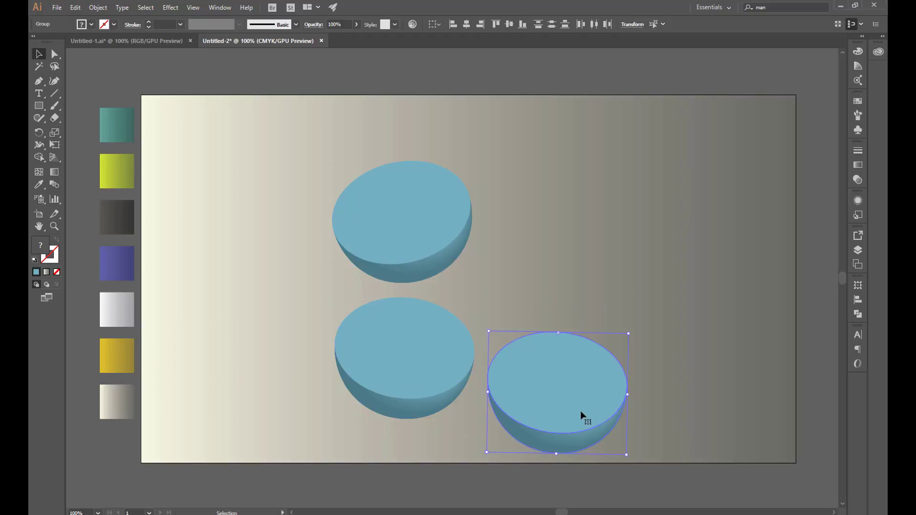
pyautogui.moveTo(637, 397)
pyautogui.mouseDown()
pyautogui.moveTo(634, 424)
pyautogui.moveTo(631, 416)
pyautogui.mouseUp()
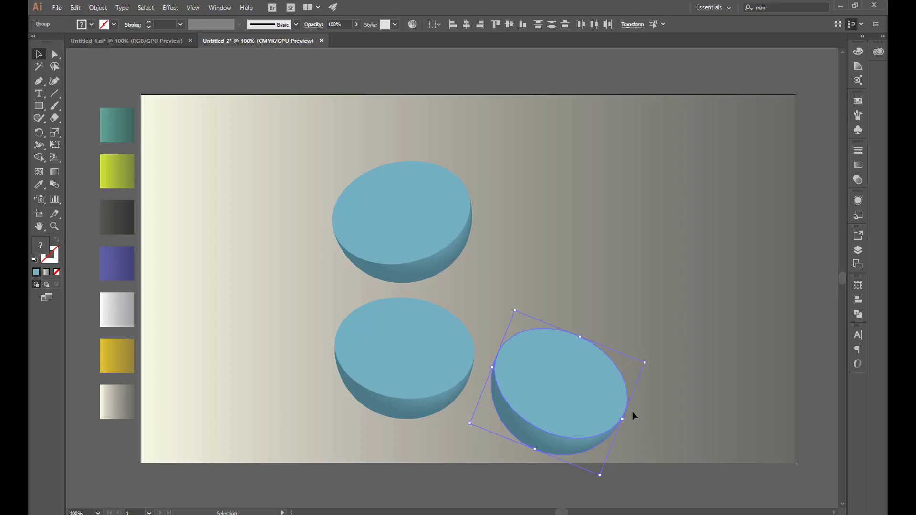
pyautogui.keyDown('alt'); pyautogui.moveTo(570, 388); pyautogui.dragTo(689, 321); pyautogui.keyUp('alt')
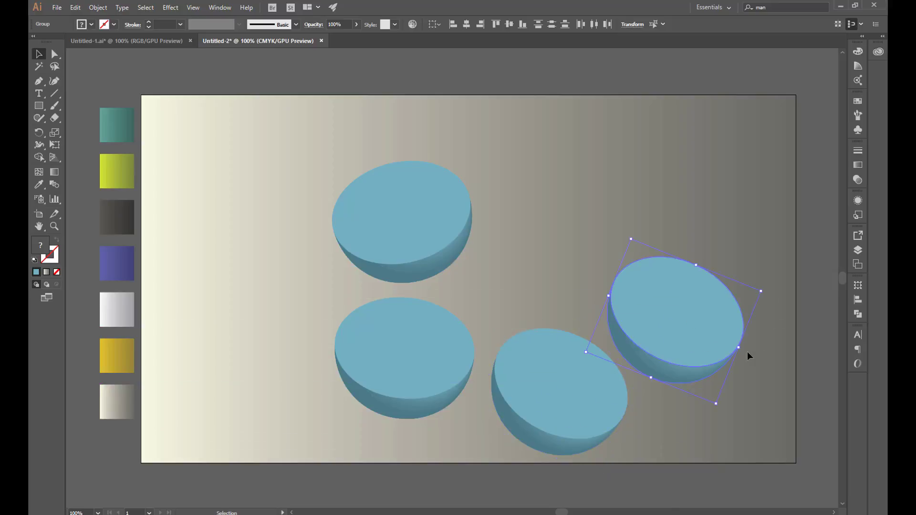
pyautogui.moveTo(745, 351); pyautogui.dragTo(745, 307)
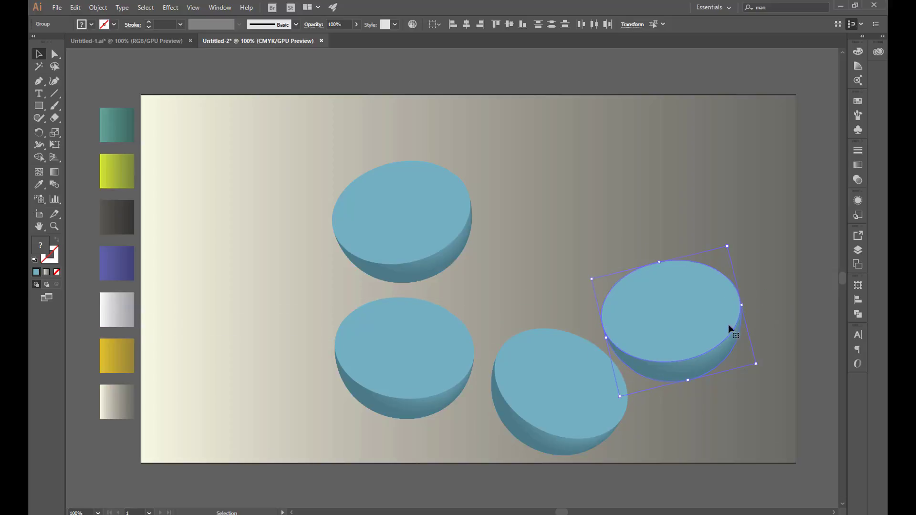
# Add rotated bowl copies at the top right and in the centre
pyautogui.moveTo(691, 356); pyautogui.dragTo(674, 221)
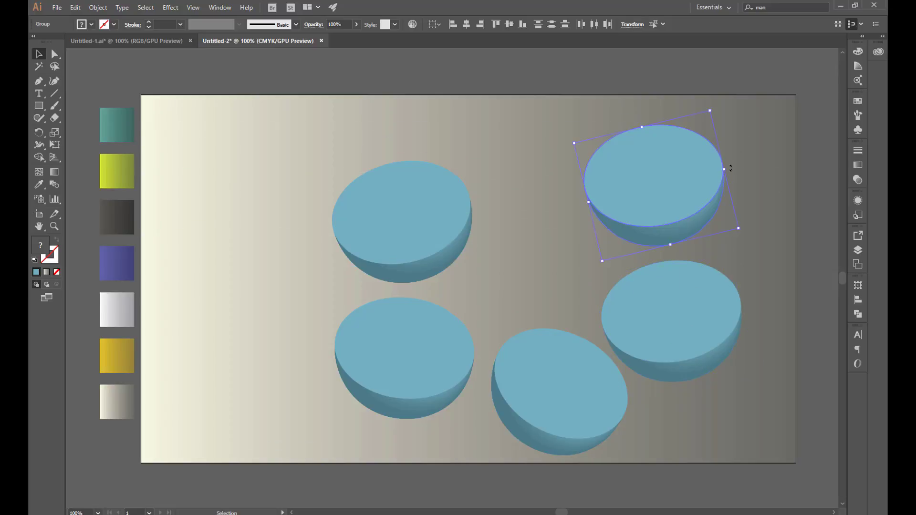
pyautogui.moveTo(731, 168); pyautogui.dragTo(739, 207)
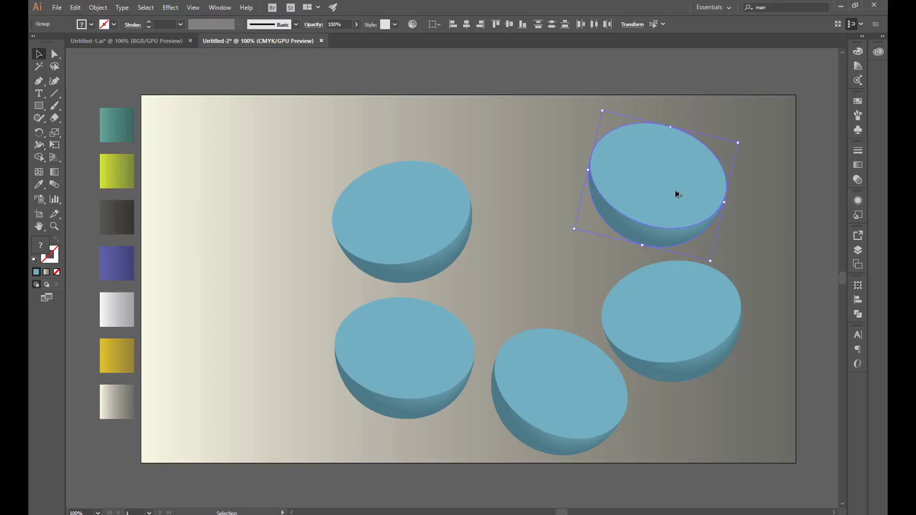
pyautogui.moveTo(673, 195); pyautogui.dragTo(559, 267)
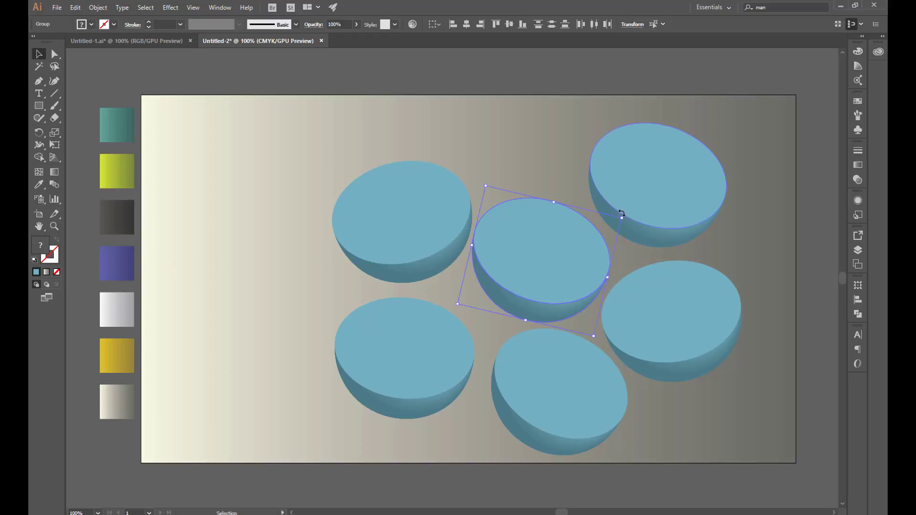
pyautogui.moveTo(622, 213); pyautogui.dragTo(605, 204)
# Make the top-right bowl slightly narrower, undoing an accidental top-face reshape
pyautogui.click(754, 243)
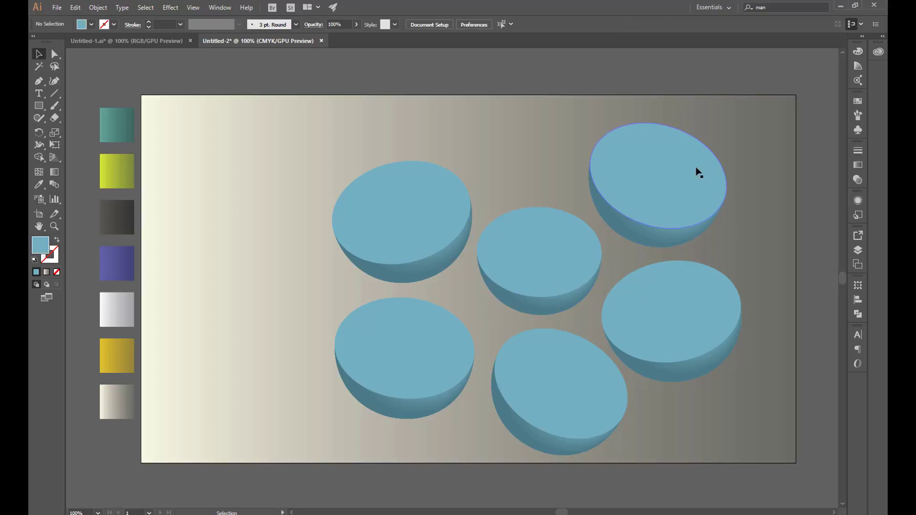
pyautogui.click(695, 170)
pyautogui.moveTo(740, 143); pyautogui.dragTo(670, 235)
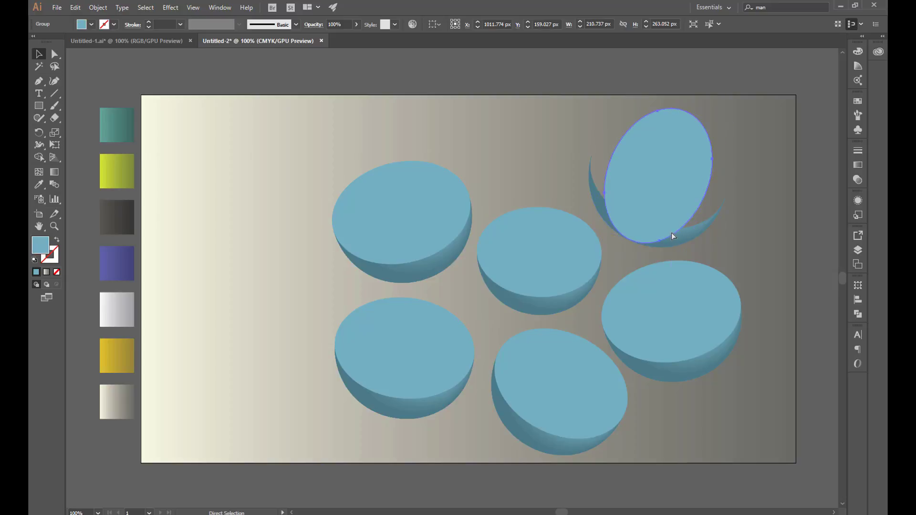
pyautogui.hotkey('ctrl', 'z')
pyautogui.click(757, 152)
pyautogui.click(664, 238)
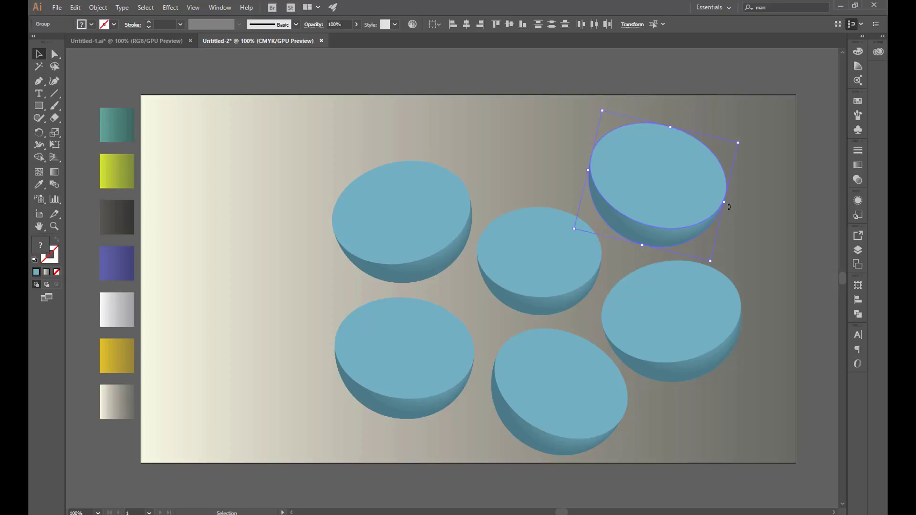
pyautogui.moveTo(727, 201); pyautogui.dragTo(720, 202)
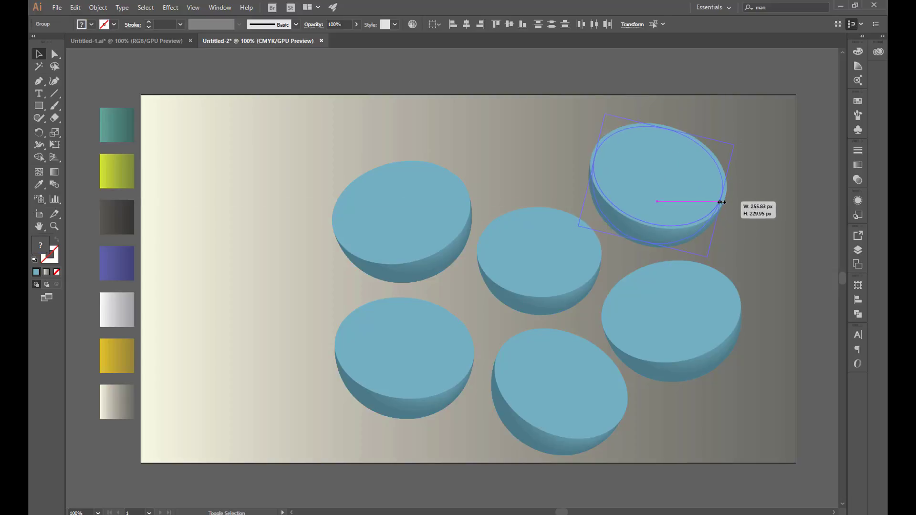
# Slightly resize the middle-right, bottom-middle and bottom-left bowls
pyautogui.click(743, 331)
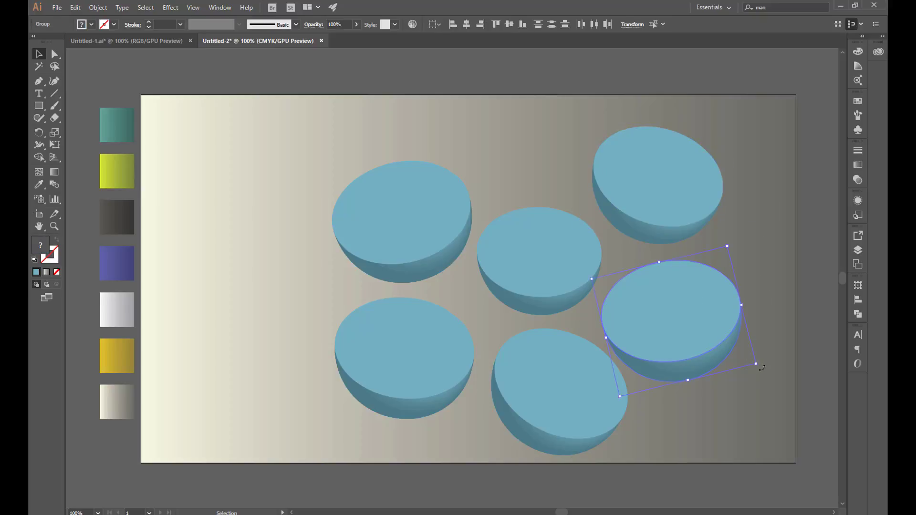
pyautogui.moveTo(757, 366); pyautogui.dragTo(747, 363)
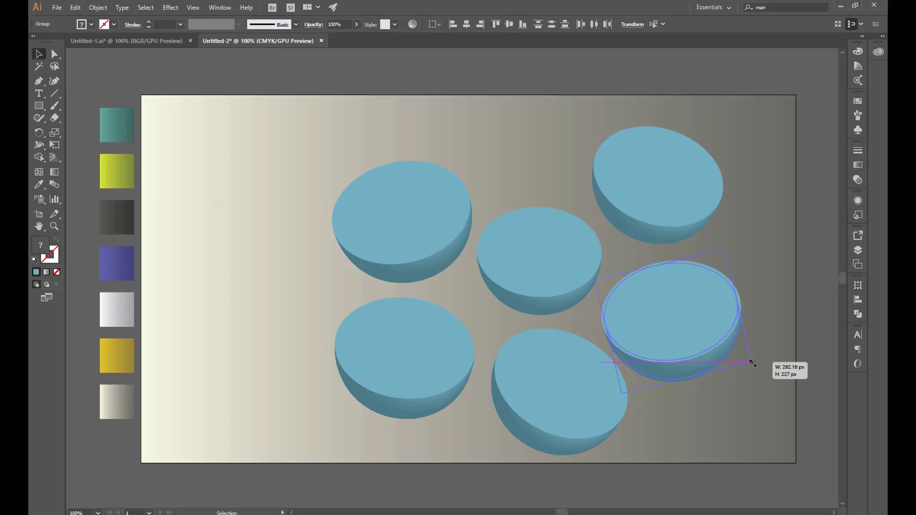
pyautogui.click(706, 440)
pyautogui.click(613, 429)
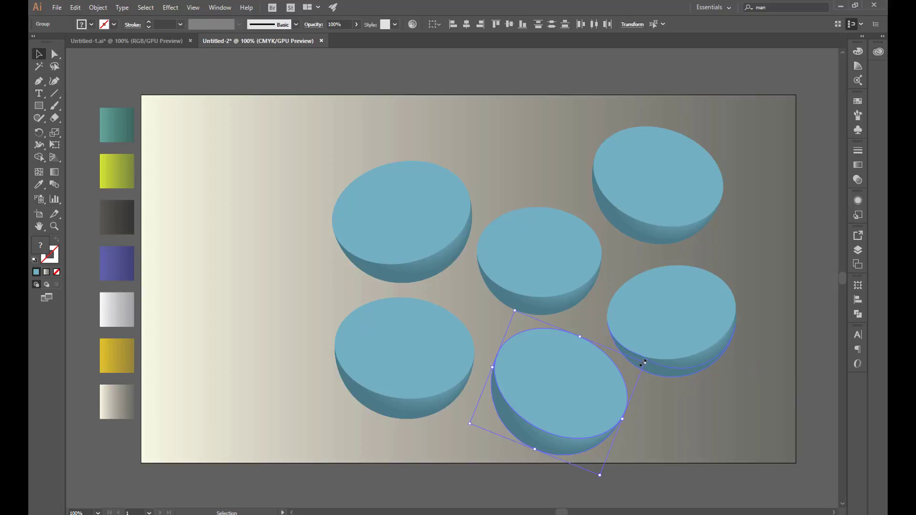
pyautogui.moveTo(643, 363); pyautogui.dragTo(637, 365)
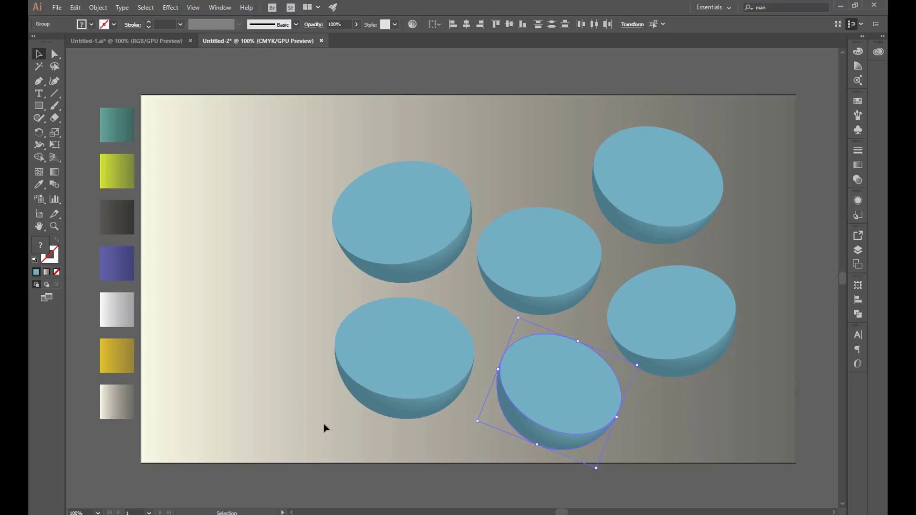
pyautogui.click(398, 375)
pyautogui.moveTo(473, 296); pyautogui.dragTo(470, 302)
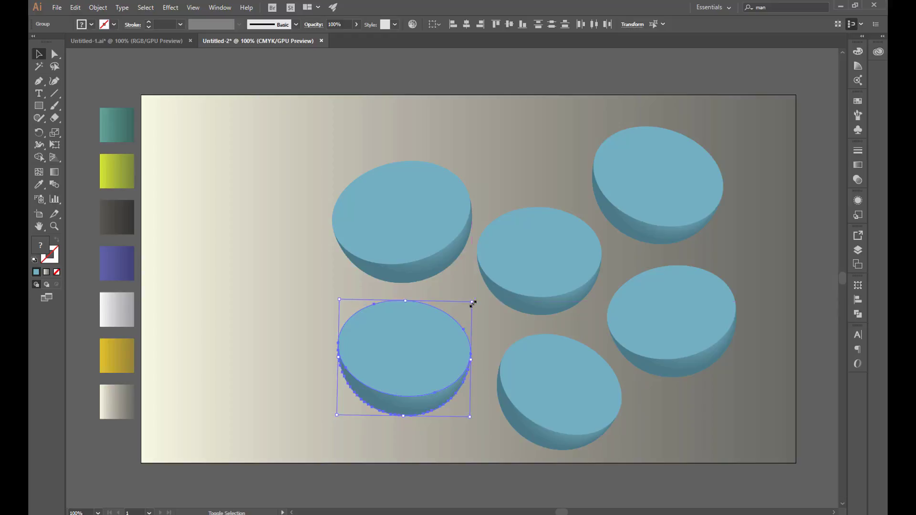
pyautogui.click(414, 445)
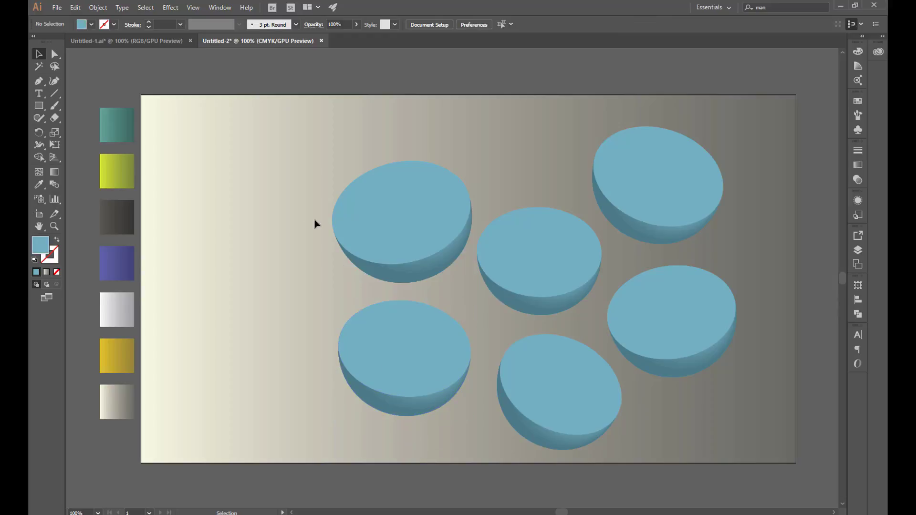
# Nudge the top-left and bottom-left bowls upward, then select the top-left bowl
pyautogui.moveTo(301, 169); pyautogui.dragTo(389, 224)
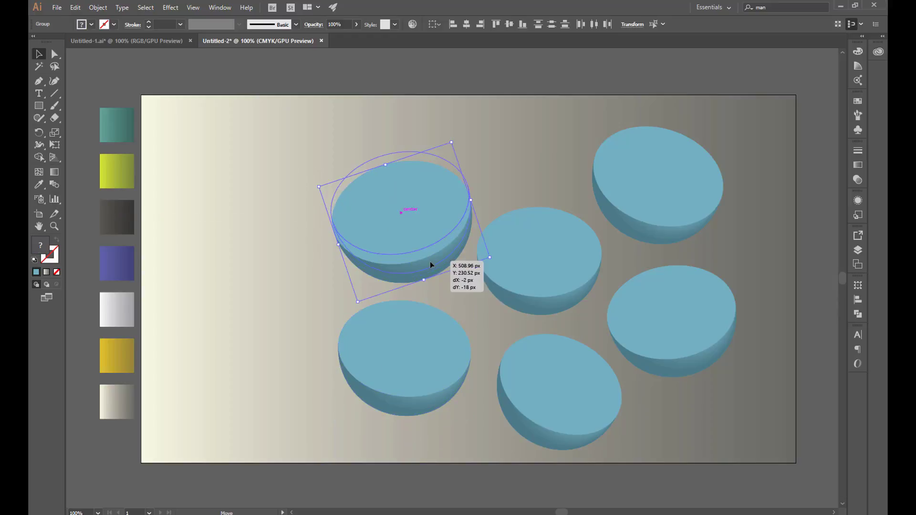
pyautogui.moveTo(430, 269); pyautogui.dragTo(436, 257)
pyautogui.click(313, 296)
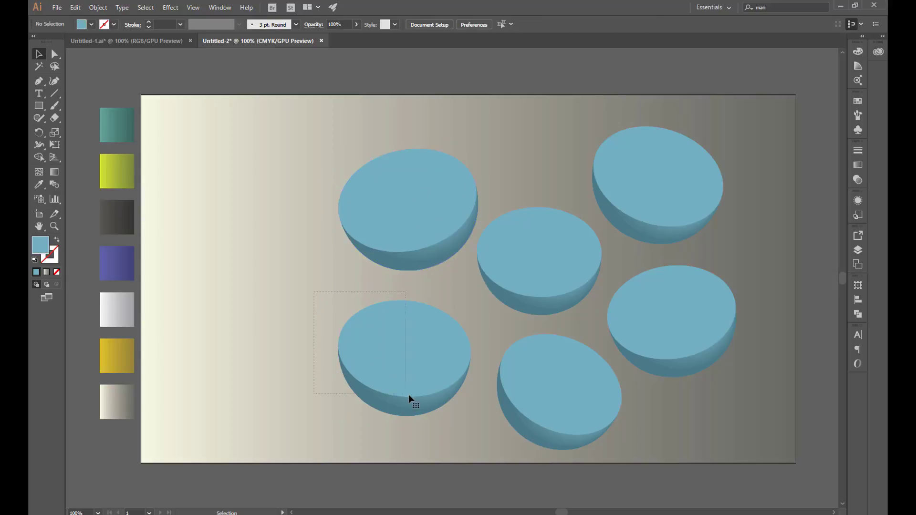
pyautogui.moveTo(409, 401); pyautogui.dragTo(416, 394)
pyautogui.click(270, 311)
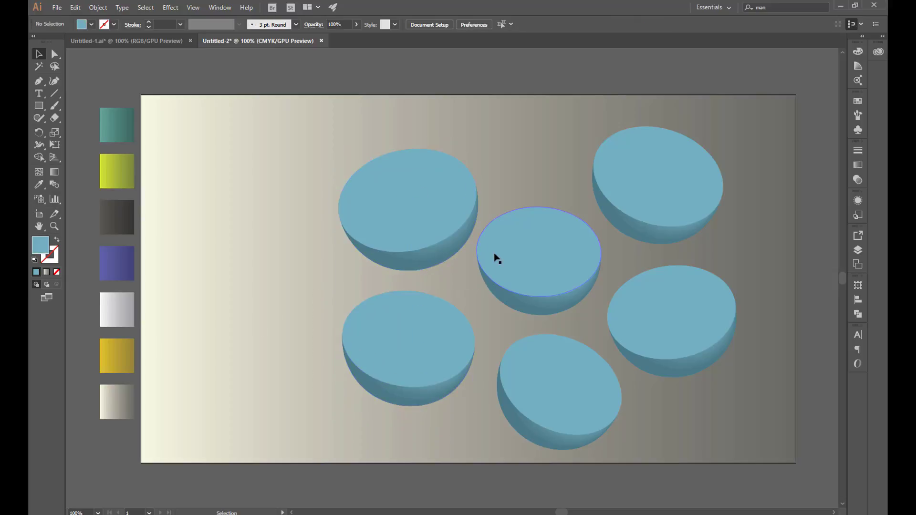
pyautogui.click(396, 205)
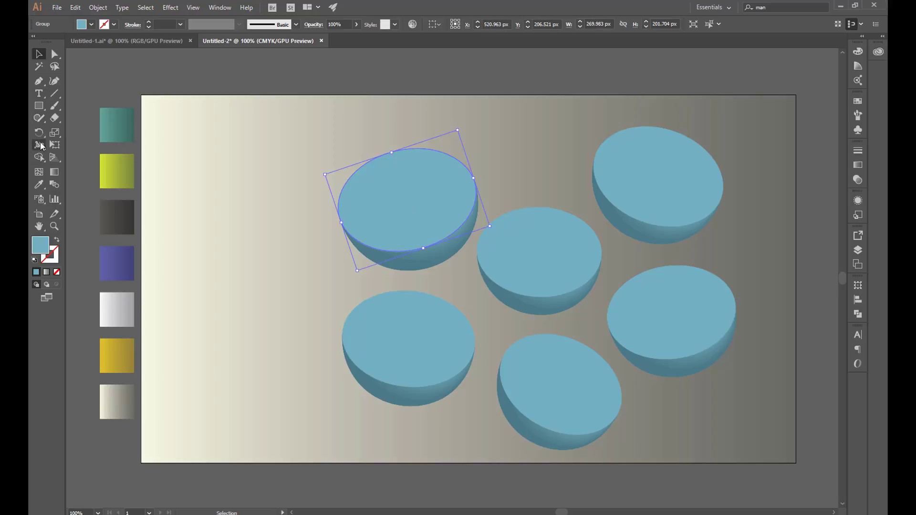
# Apply the teal gradient swatch to the top-left bowl with the Eyedropper
pyautogui.press('i')
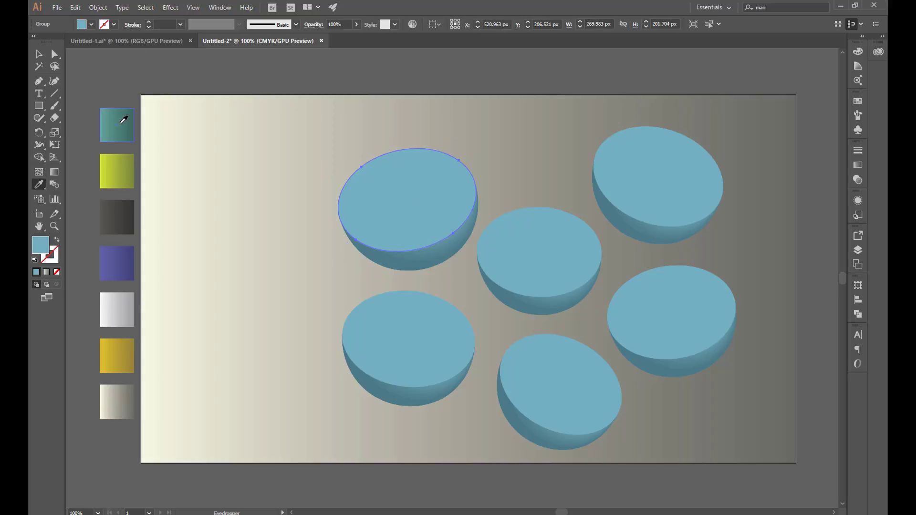
pyautogui.click(124, 120)
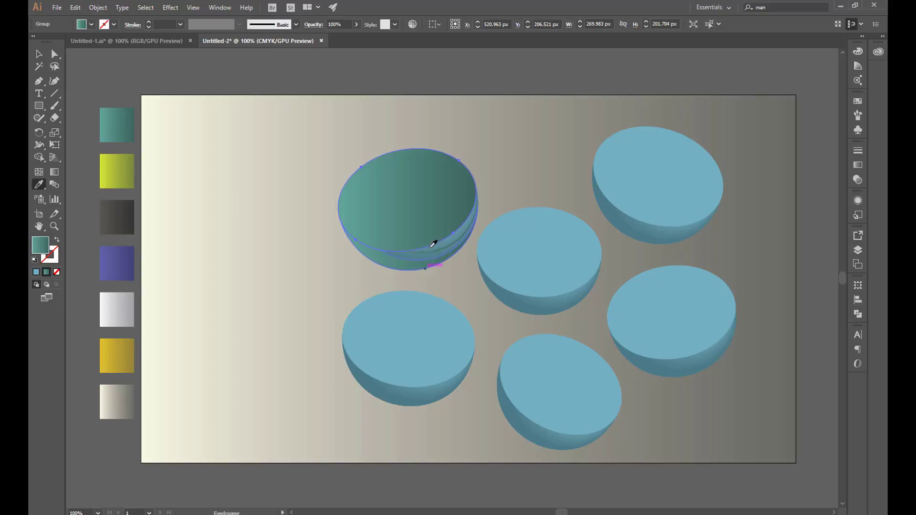
pyautogui.click(39, 54)
pyautogui.click(312, 260)
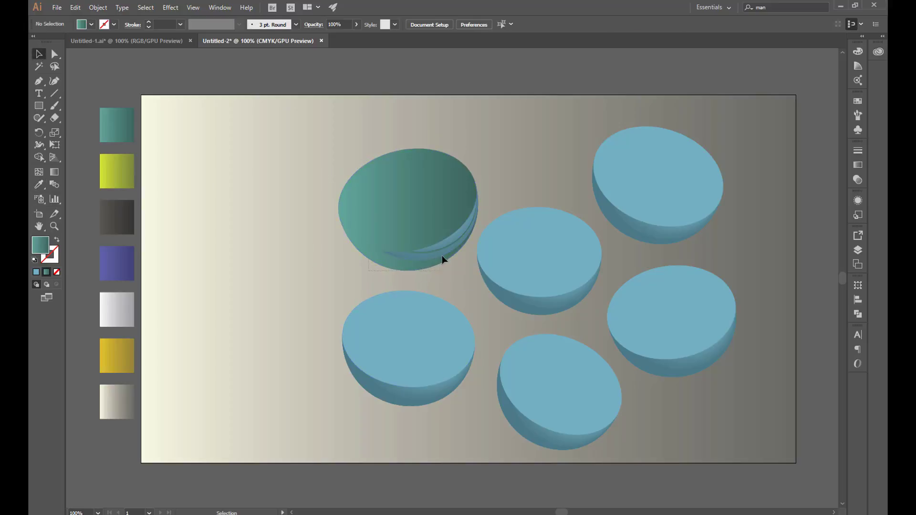
# Unite the bowl's parts into one shape with Pathfinder and adjust its gradient
pyautogui.moveTo(428, 260)
pyautogui.mouseDown()
pyautogui.moveTo(449, 262)
pyautogui.moveTo(452, 274)
pyautogui.mouseUp()
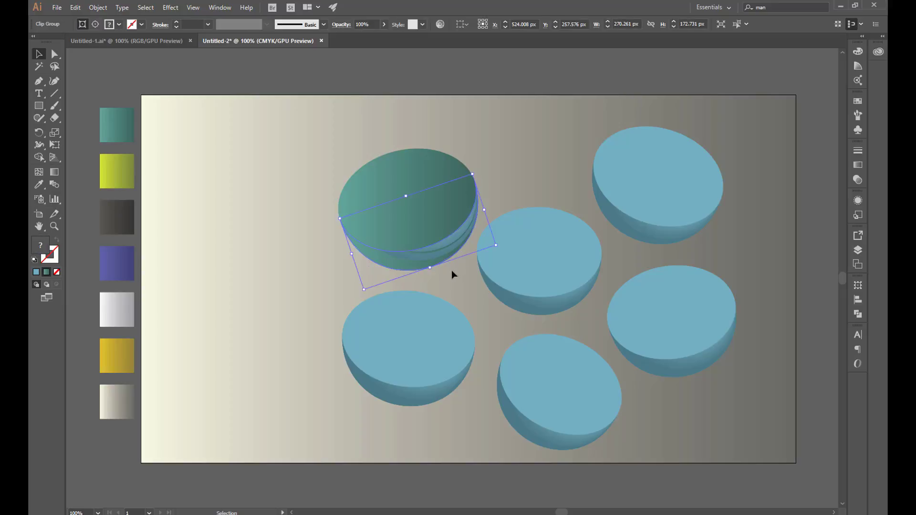
pyautogui.click(858, 314)
pyautogui.click(737, 306)
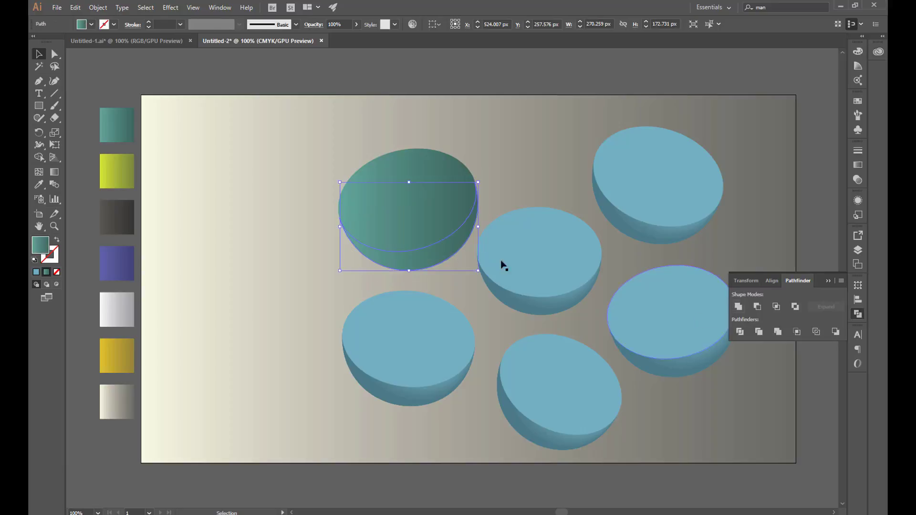
pyautogui.click(505, 125)
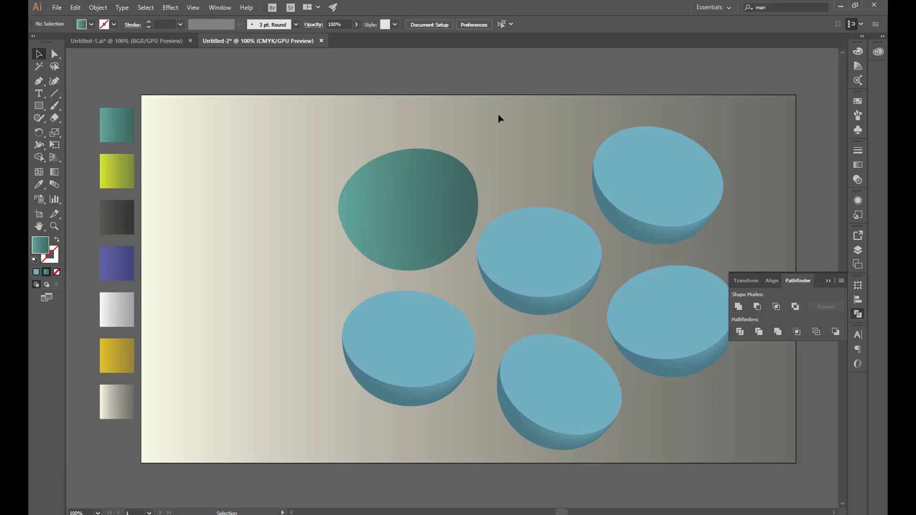
pyautogui.click(426, 266)
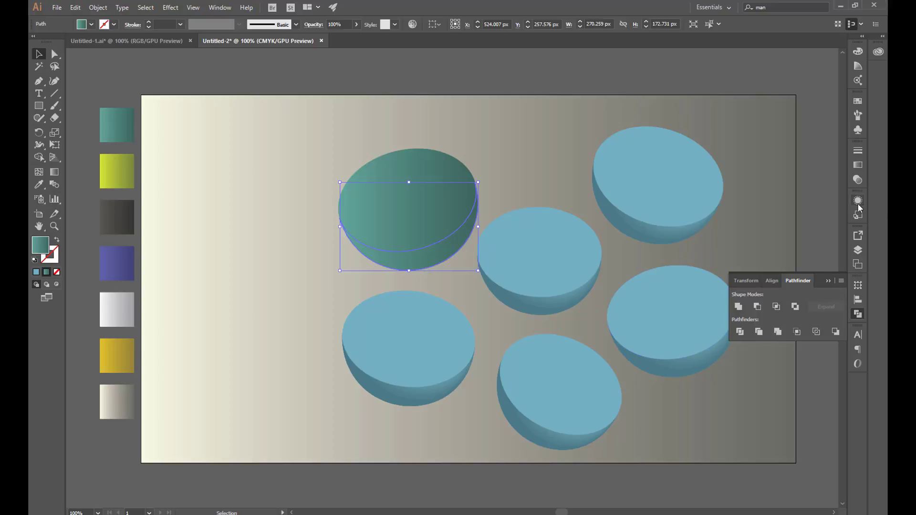
pyautogui.press('g')
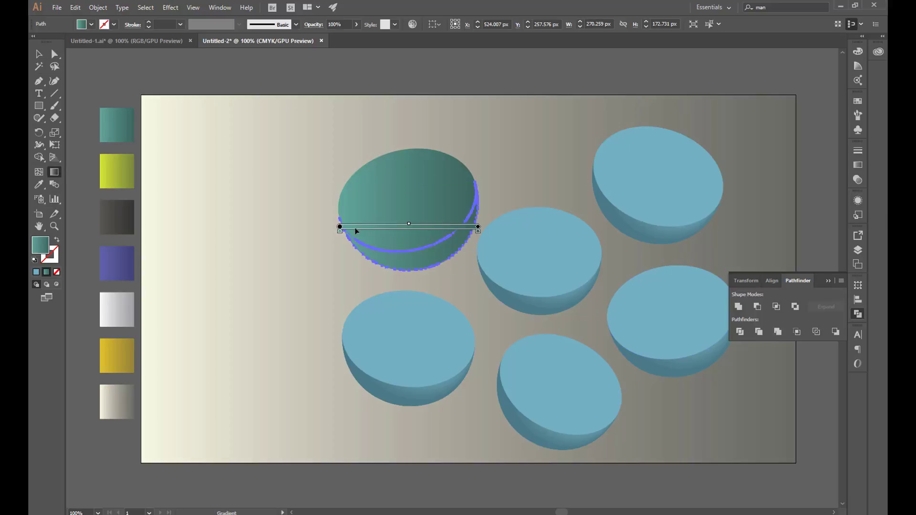
pyautogui.moveTo(409, 227)
pyautogui.click(39, 53)
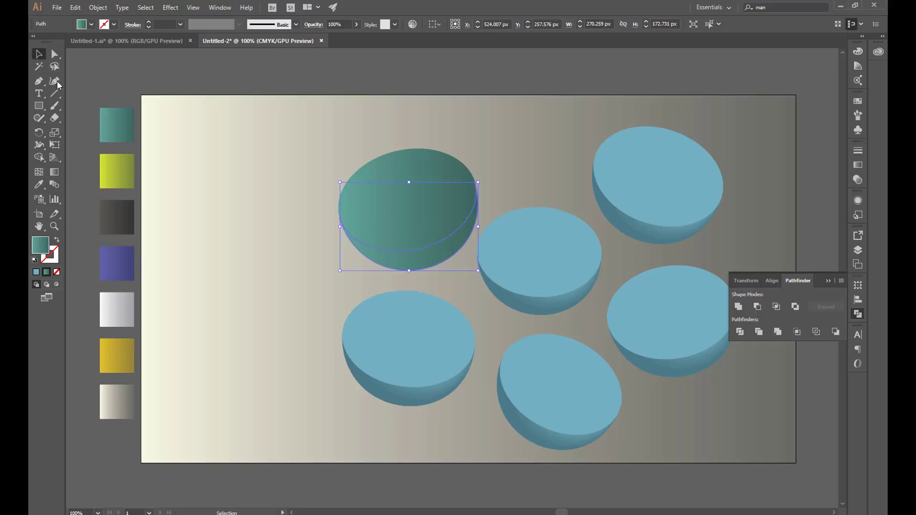
pyautogui.click(210, 251)
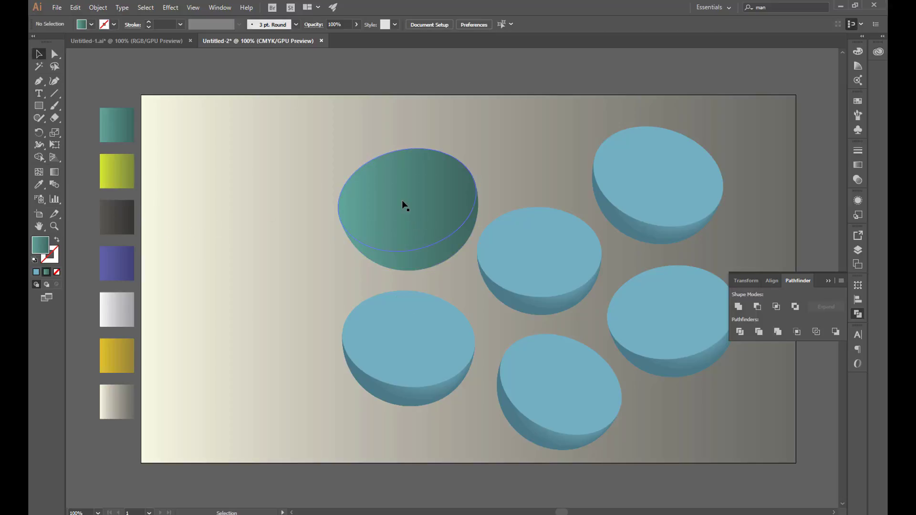
# Apply the yellow-green swatch gradient to the bottom-left bowl's top face
pyautogui.click(414, 357)
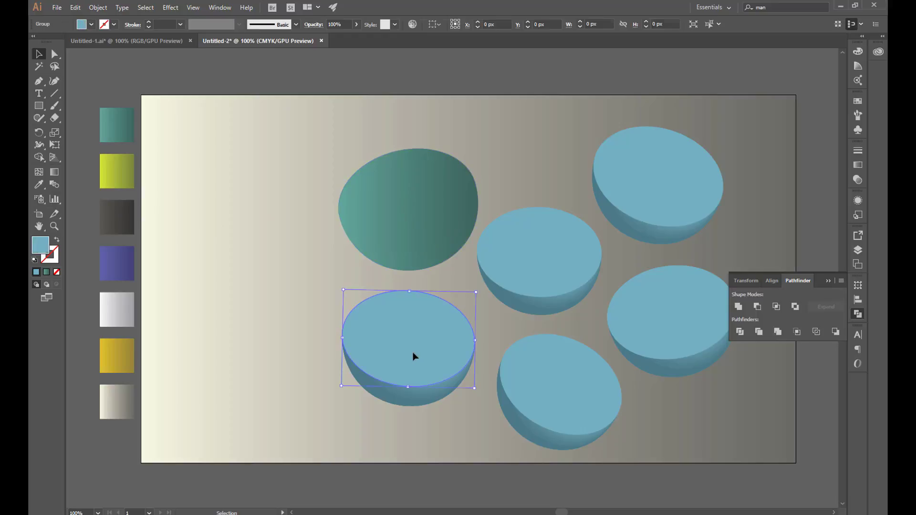
pyautogui.click(42, 187)
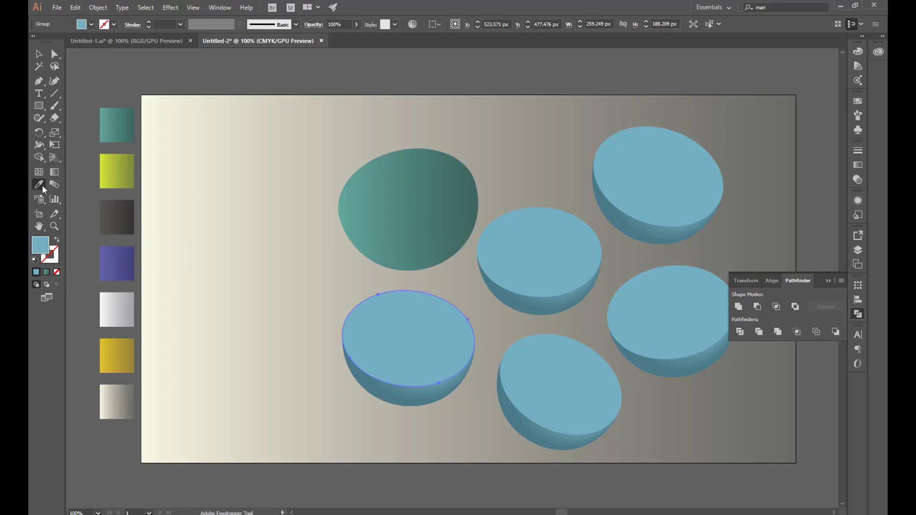
pyautogui.click(117, 175)
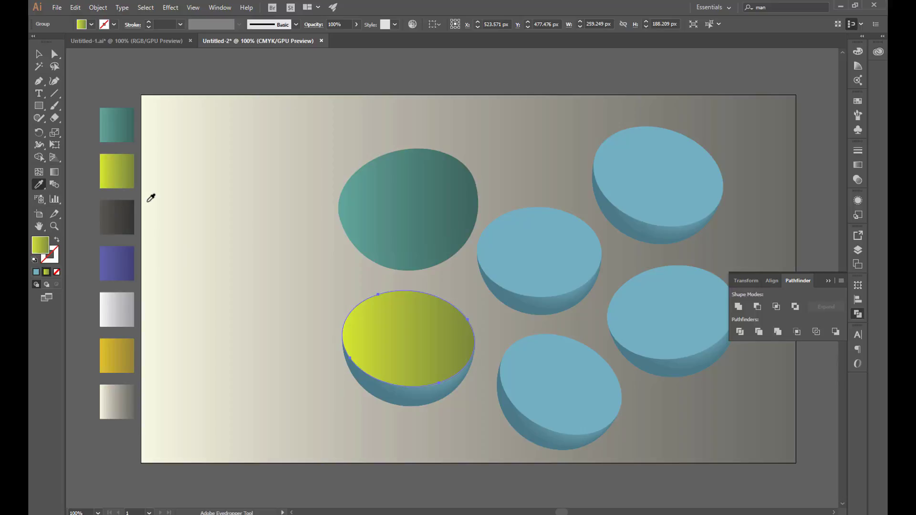
pyautogui.click(40, 54)
pyautogui.click(238, 343)
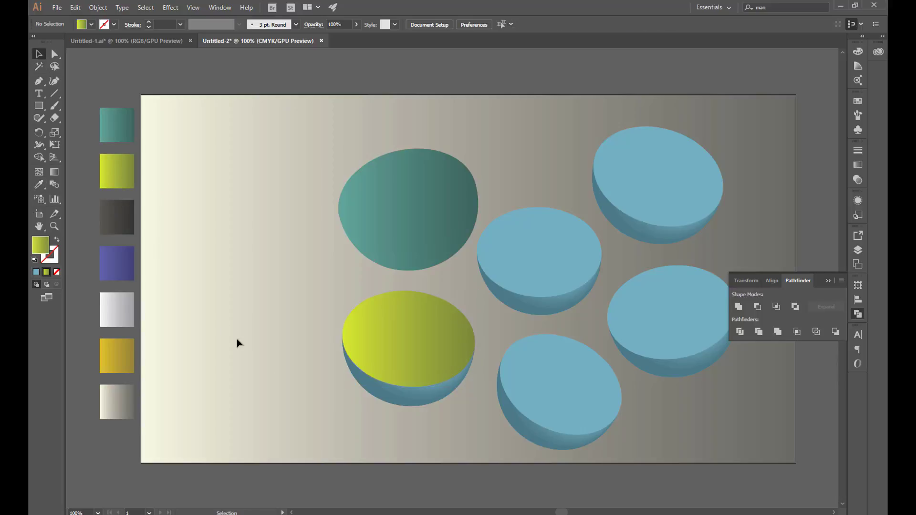
# Unite the bottom-left bowl's parts and fill the merged shape with the yellow-green gradient
pyautogui.click(399, 396)
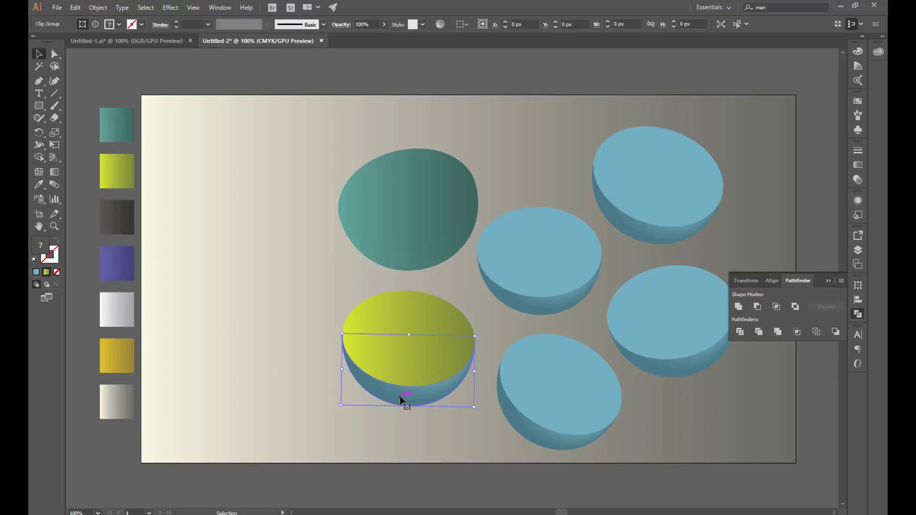
pyautogui.click(738, 306)
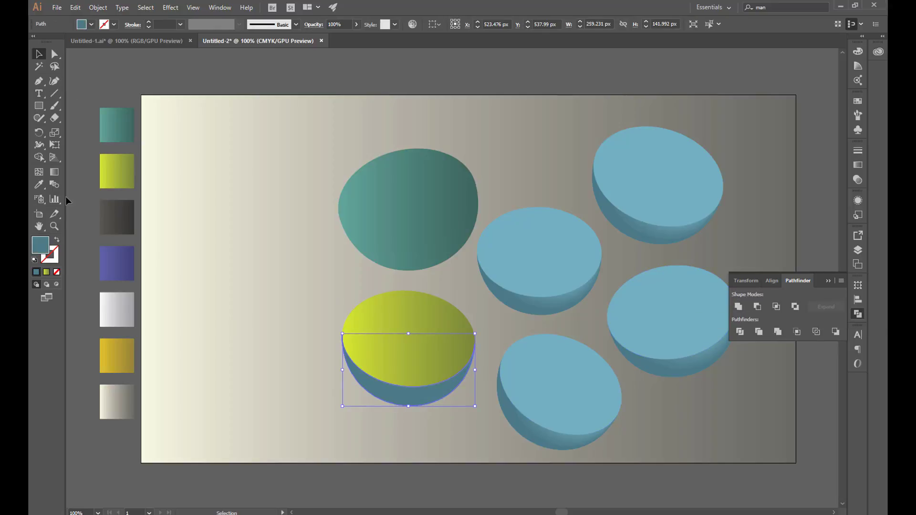
pyautogui.click(39, 184)
pyautogui.click(133, 174)
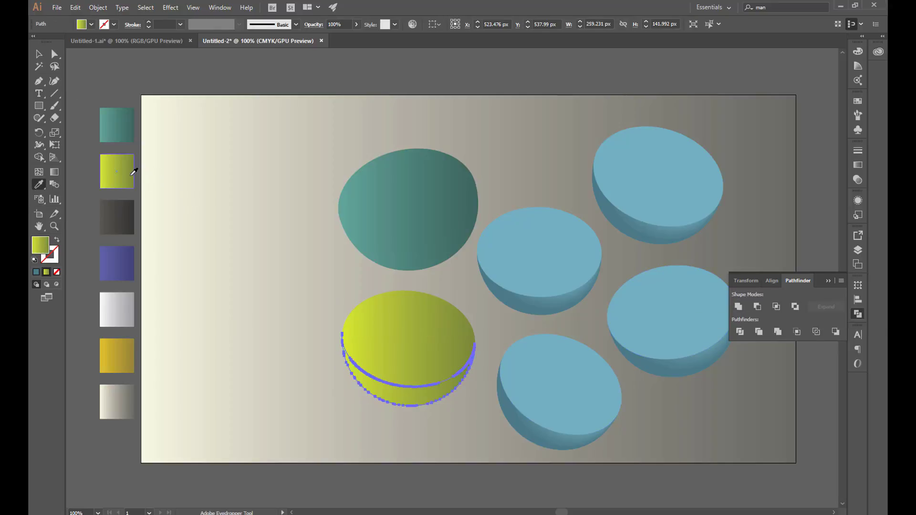
pyautogui.click(38, 54)
pyautogui.click(314, 367)
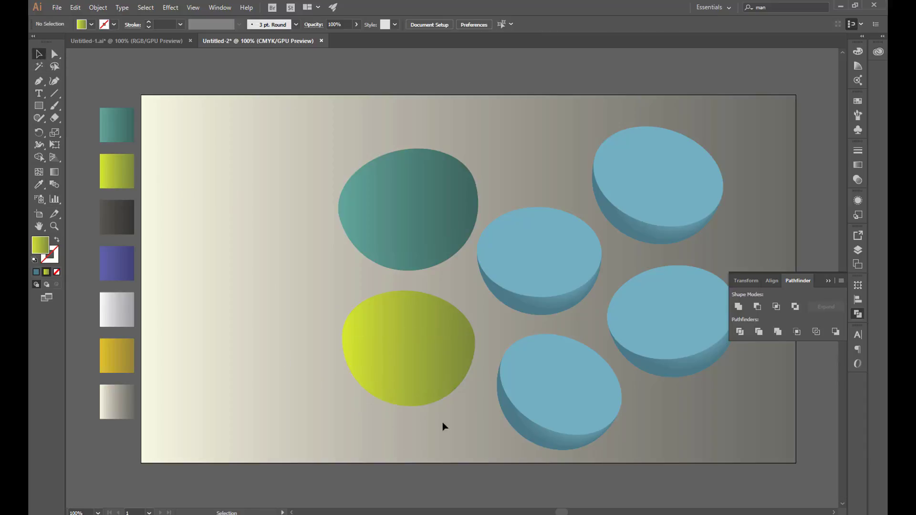
# Give the bottom-centre bowl's side and top the dark grey swatch gradient
pyautogui.click(543, 441)
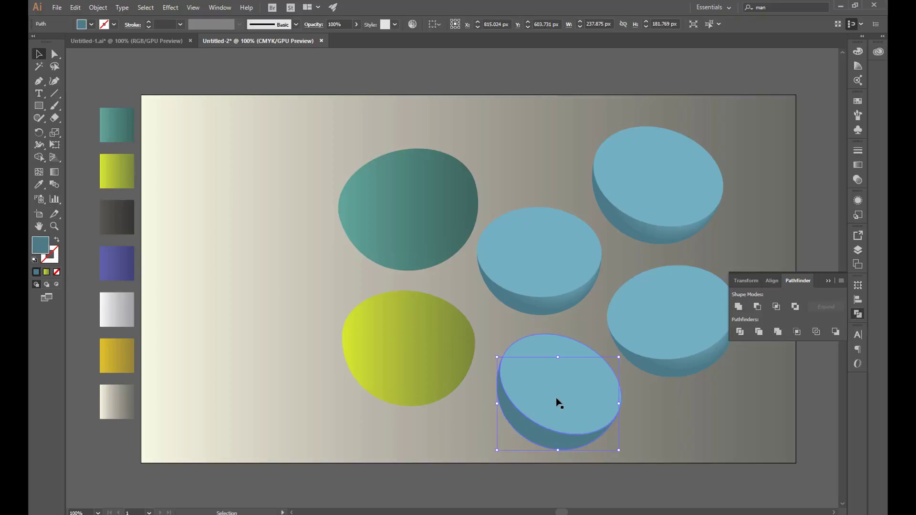
pyautogui.click(41, 187)
pyautogui.click(117, 218)
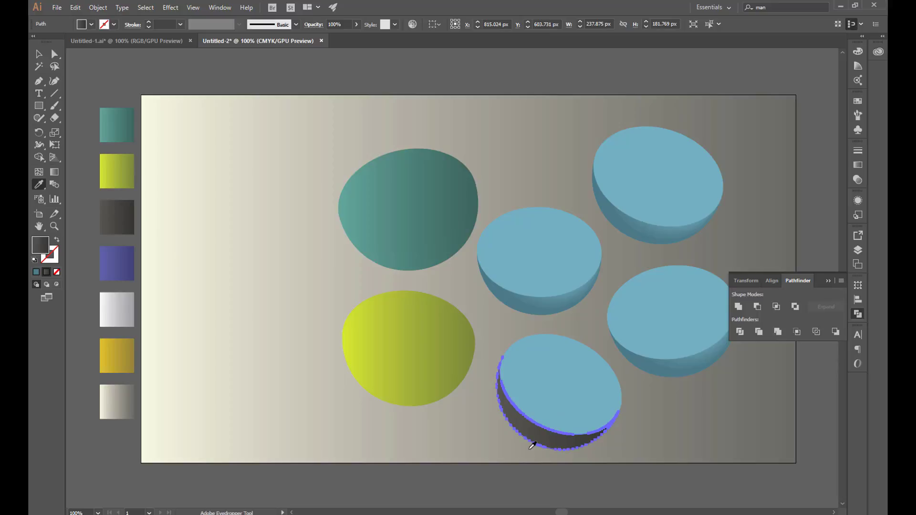
pyautogui.keyDown('alt'); pyautogui.click(566, 372); pyautogui.keyUp('alt')
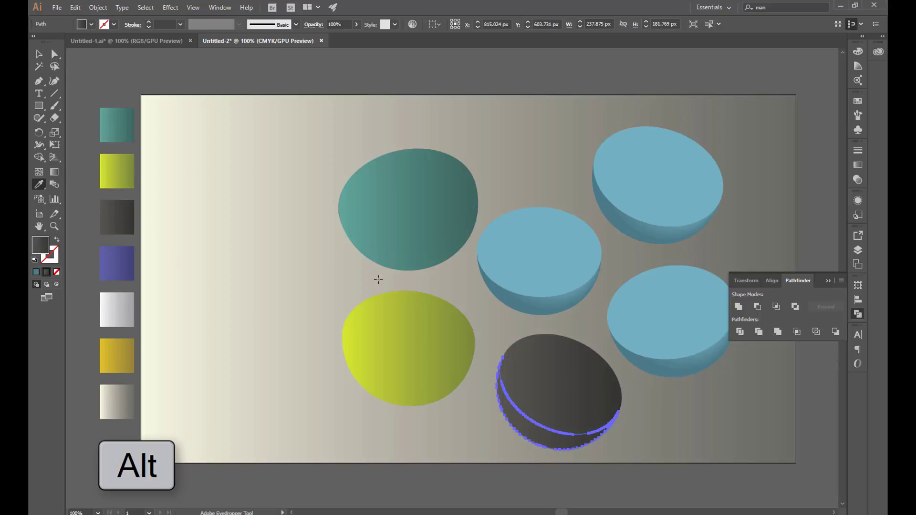
pyautogui.press('g')
pyautogui.press('v')
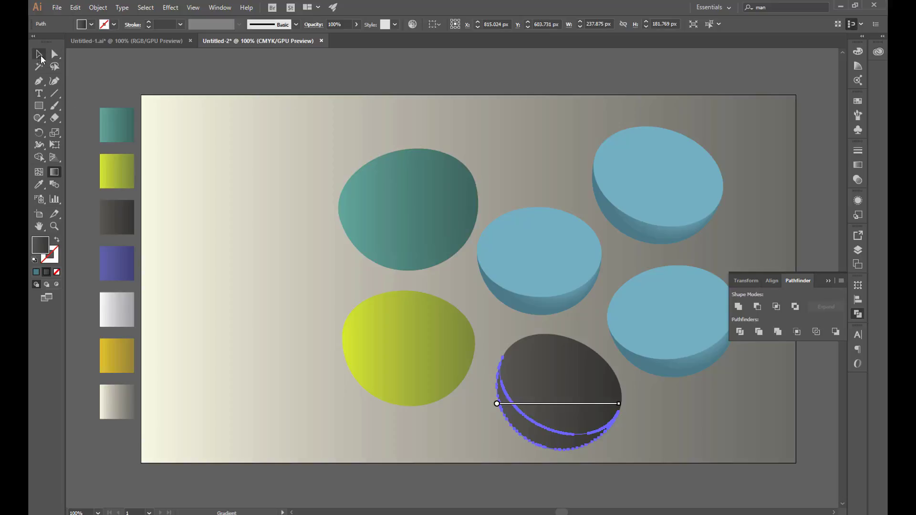
# Unite the right bowl and apply the purple gradient to its side and top
pyautogui.click(671, 368)
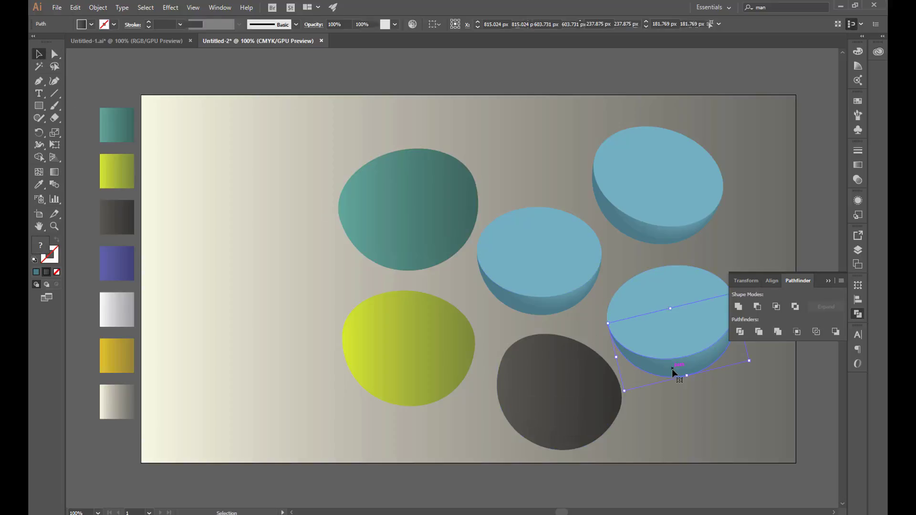
pyautogui.click(740, 307)
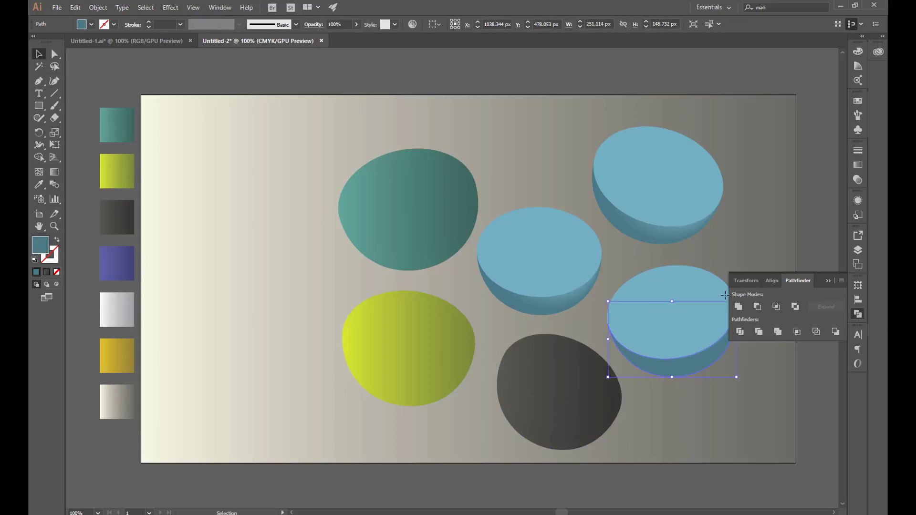
pyautogui.press('g')
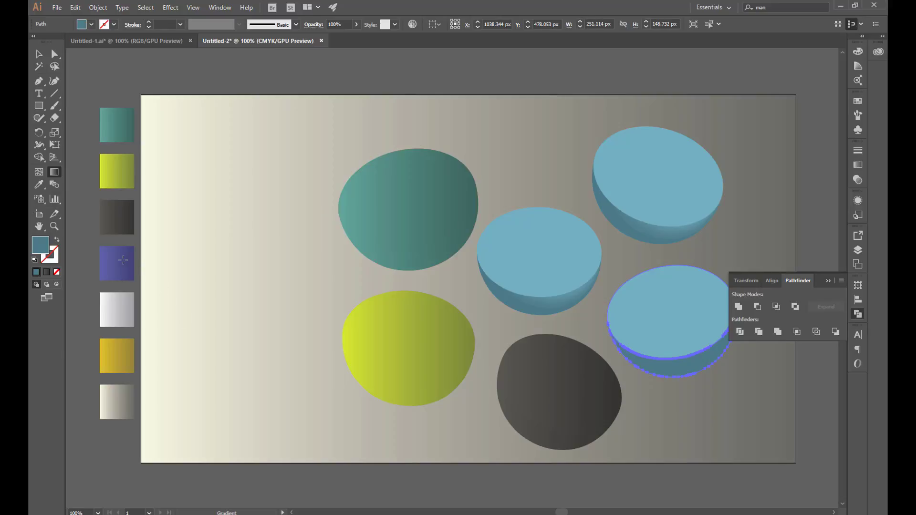
pyautogui.press('i')
pyautogui.click(123, 260)
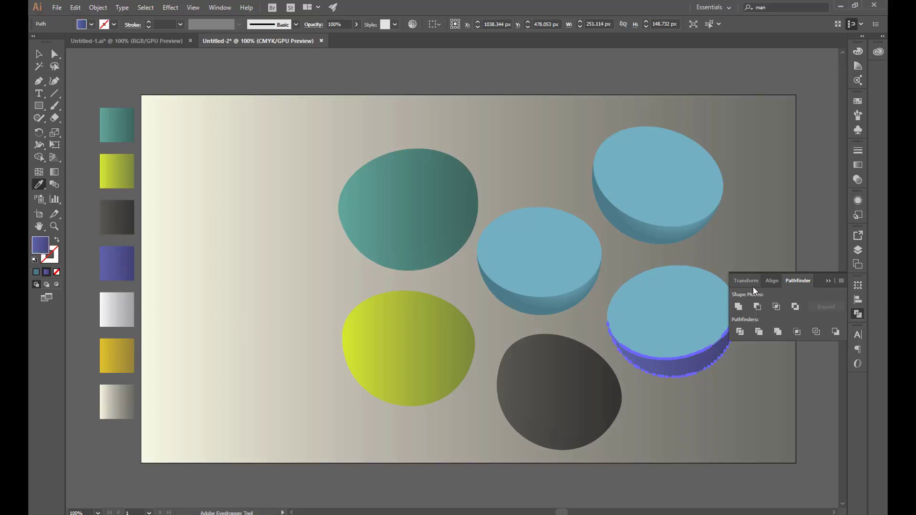
pyautogui.keyDown('alt'); pyautogui.click(664, 300); pyautogui.keyUp('alt')
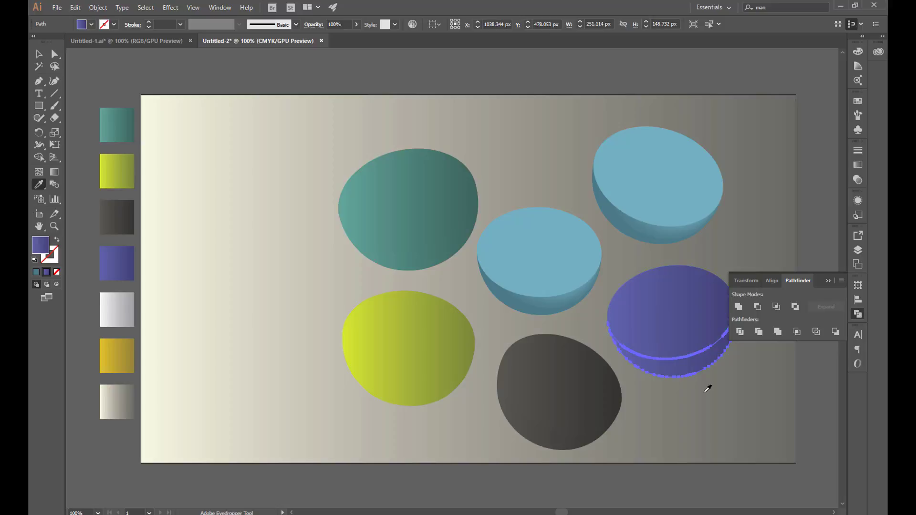
pyautogui.press('v')
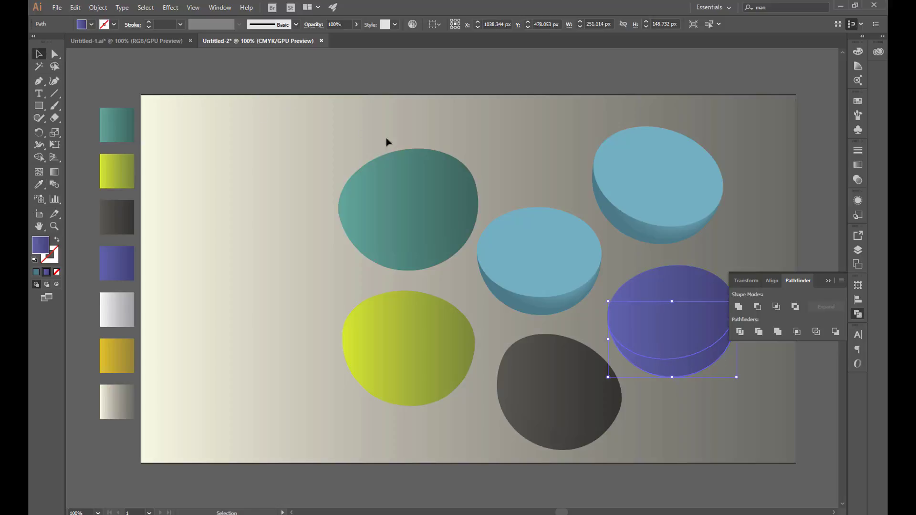
# Unite the top-right bowl and fill its side and top with the white gradient
pyautogui.click(665, 236)
pyautogui.click(739, 308)
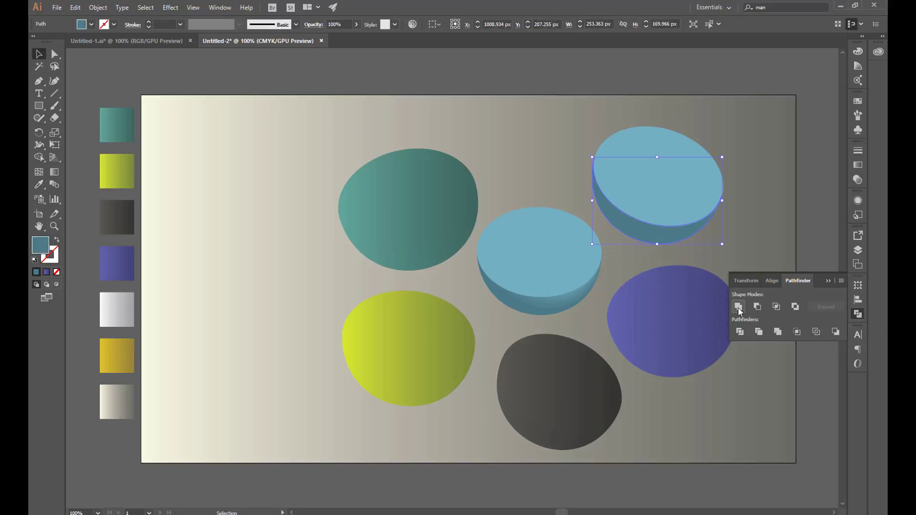
pyautogui.click(38, 187)
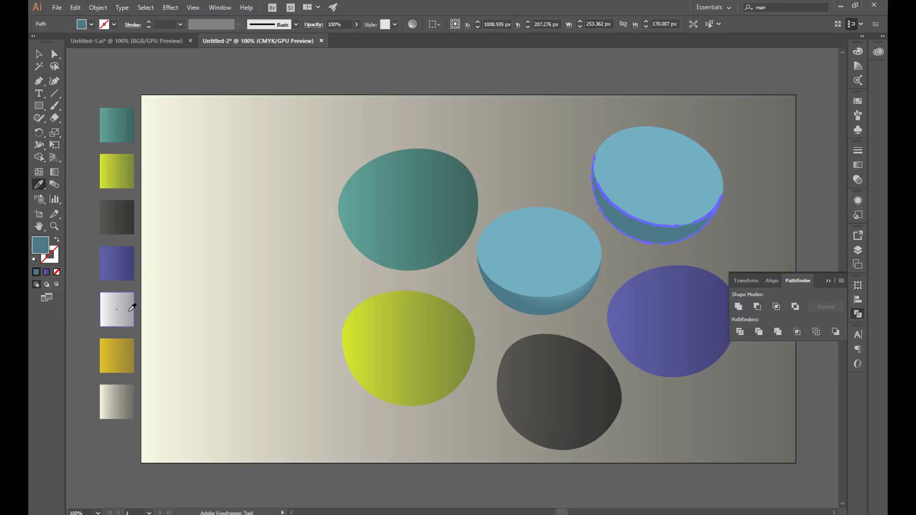
pyautogui.click(133, 308)
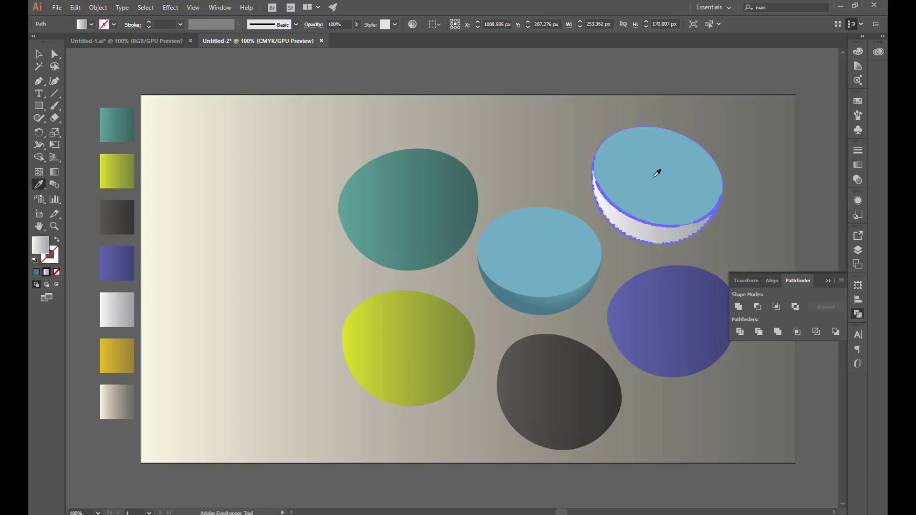
pyautogui.click(657, 173)
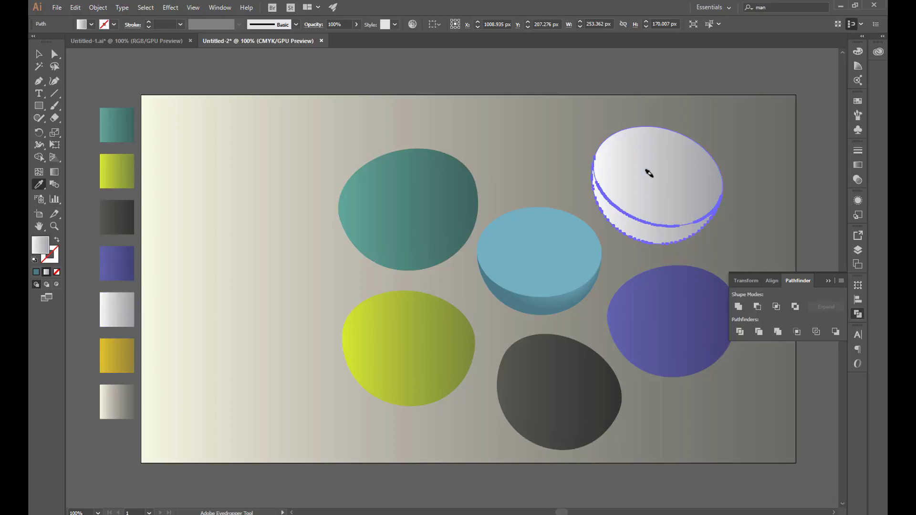
pyautogui.click(40, 55)
# Apply Minus Front to the centre bowl and fill its side and top yellow
pyautogui.click(548, 310)
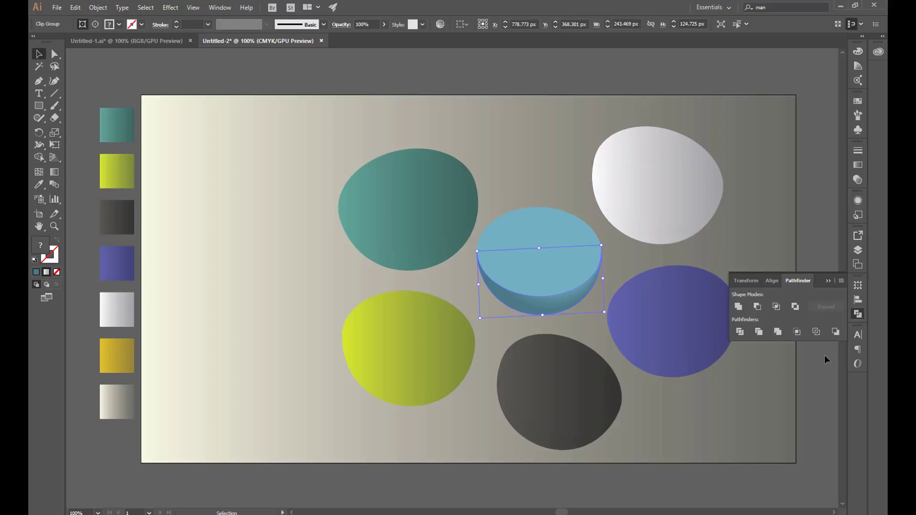
pyautogui.click(754, 311)
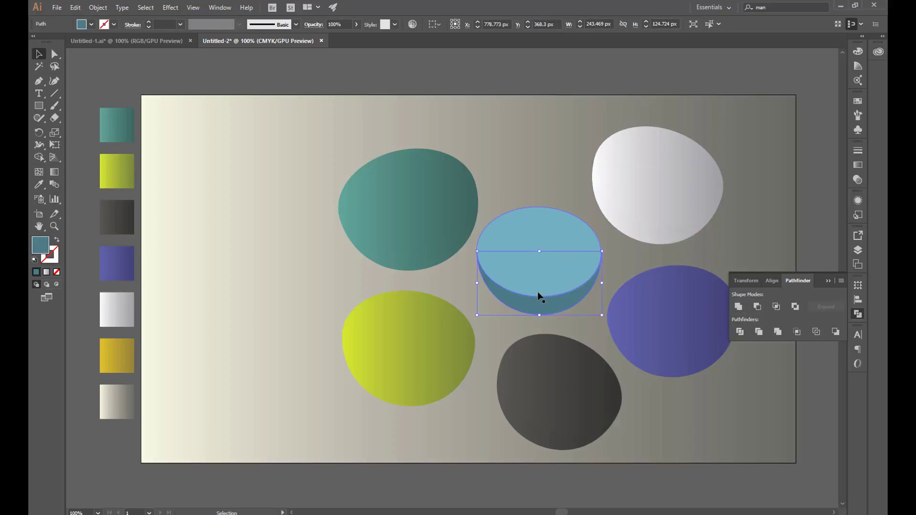
pyautogui.click(39, 185)
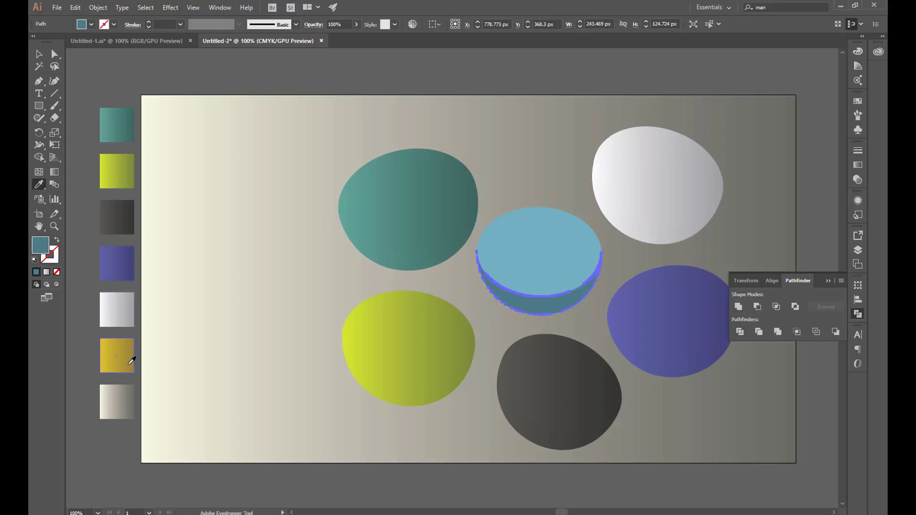
pyautogui.click(132, 360)
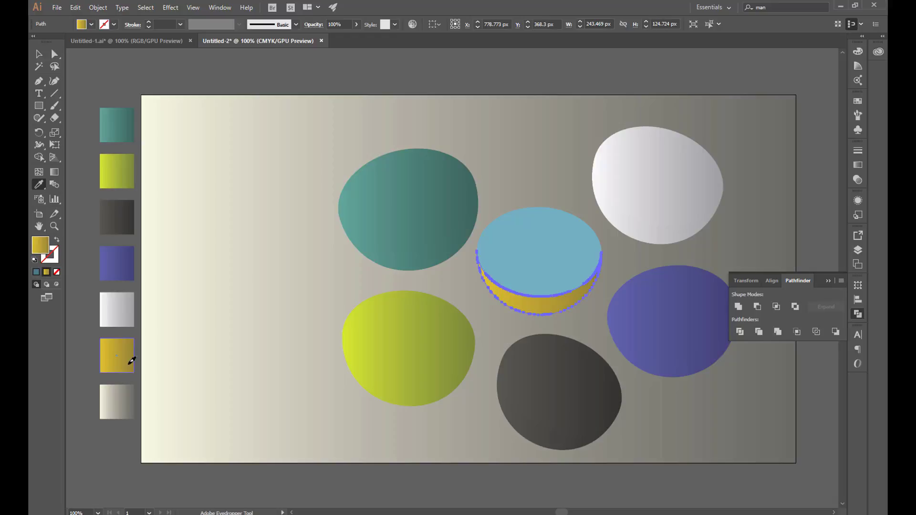
pyautogui.keyDown('alt'); pyautogui.click(546, 243); pyautogui.keyUp('alt')
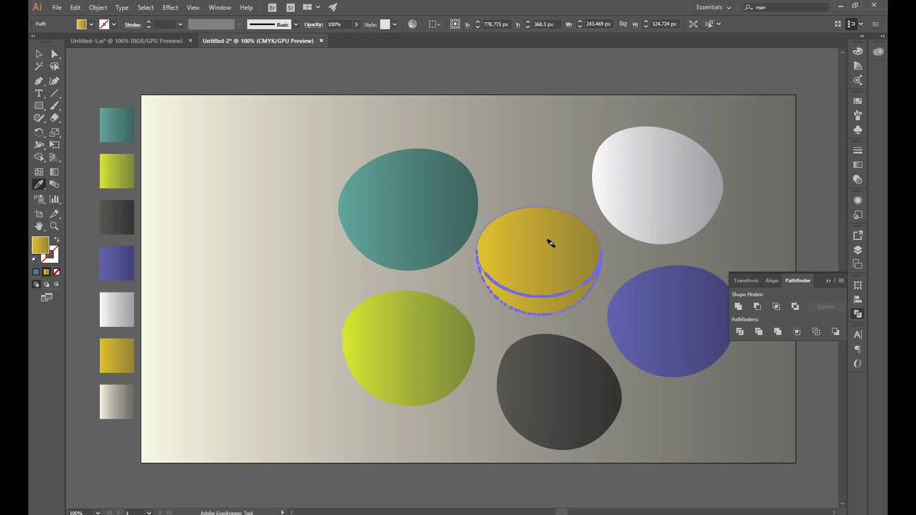
pyautogui.click(39, 54)
pyautogui.click(267, 69)
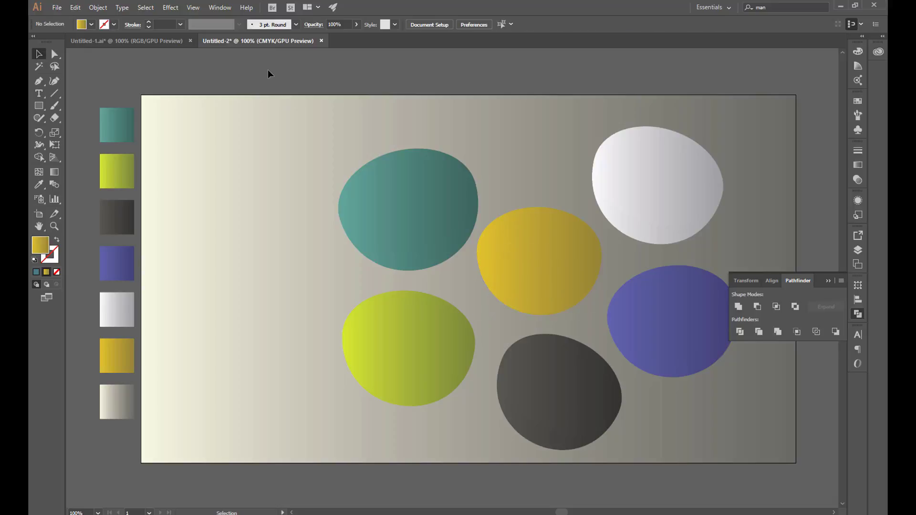
# Select the side paths of all six bowls together
pyautogui.click(418, 266)
pyautogui.keyDown('shift'); pyautogui.click(431, 402); pyautogui.keyUp('shift')
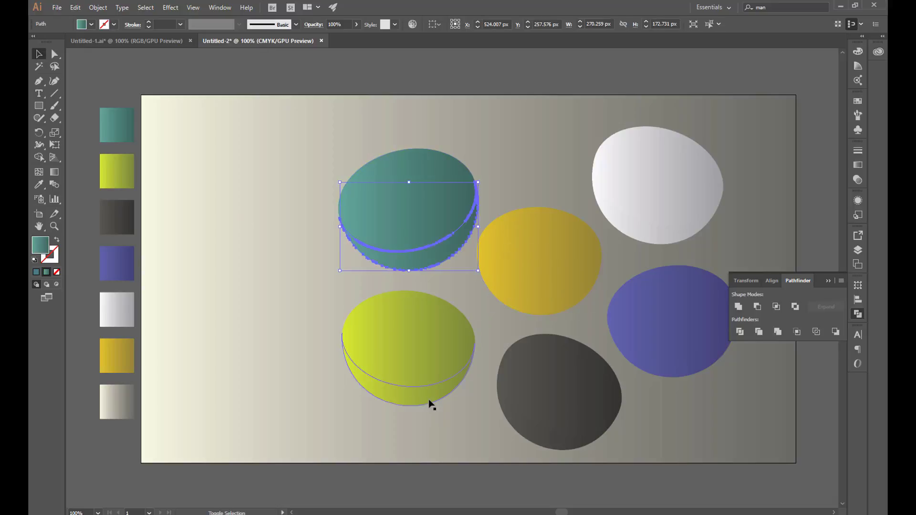
pyautogui.keyDown('shift'); pyautogui.click(562, 296); pyautogui.keyUp('shift')
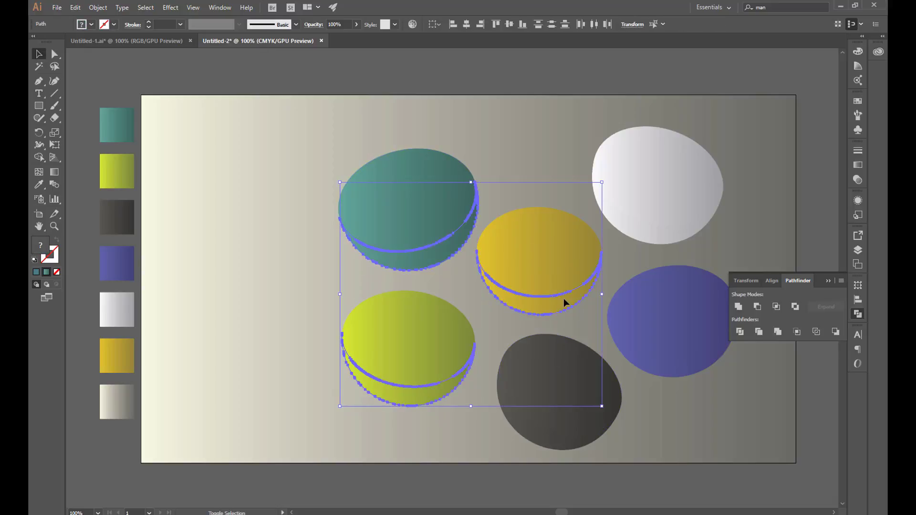
pyautogui.keyDown('shift'); pyautogui.click(661, 242); pyautogui.keyUp('shift')
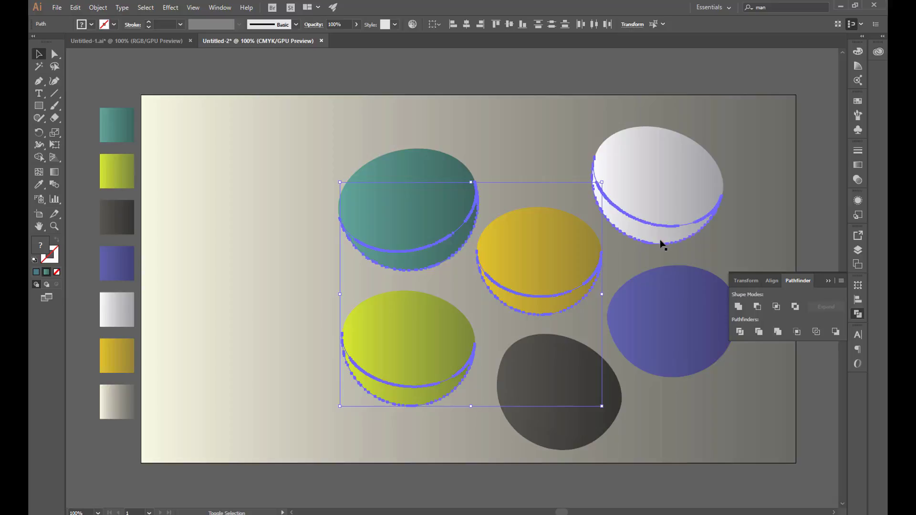
pyautogui.keyDown('shift'); pyautogui.click(670, 374); pyautogui.keyUp('shift')
pyautogui.keyDown('shift'); pyautogui.click(557, 445); pyautogui.keyUp('shift')
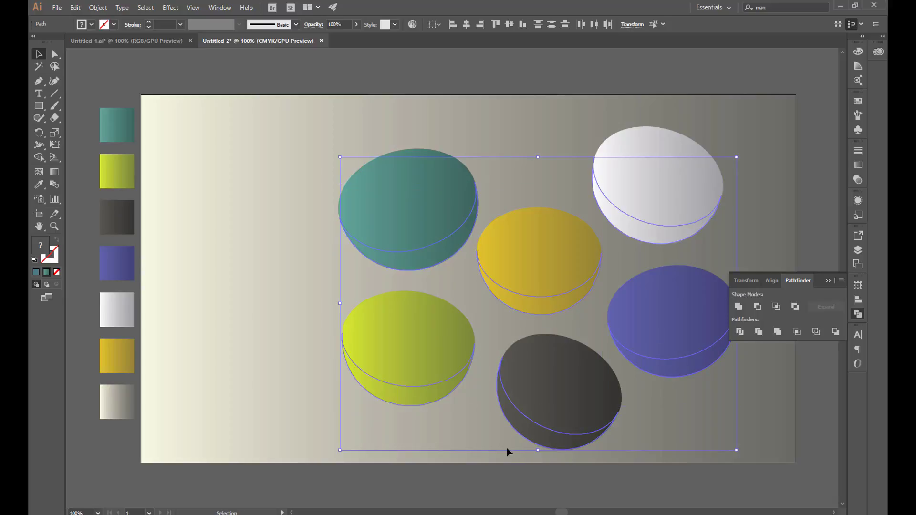
# Lower the brightness of the selected sides in Recolor Artwork and apply it
pyautogui.click(413, 23)
pyautogui.moveTo(744, 26); pyautogui.dragTo(811, 11)
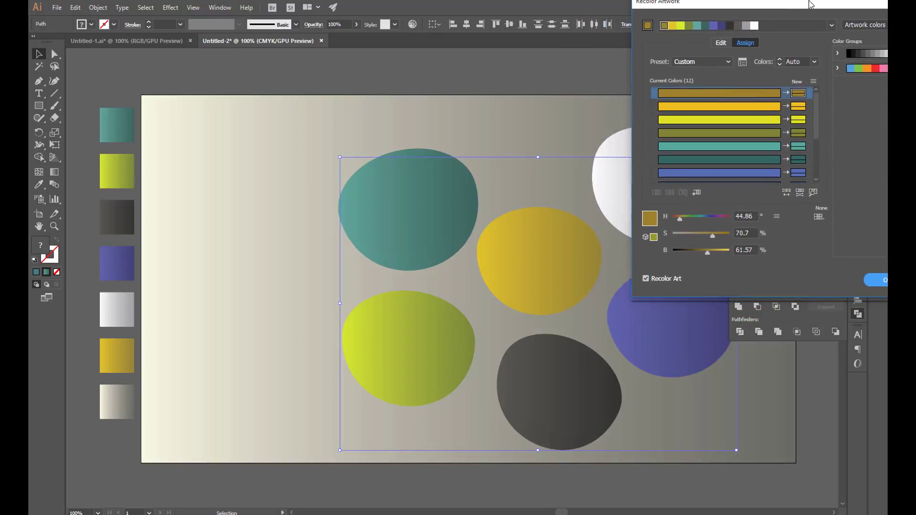
pyautogui.click(728, 50)
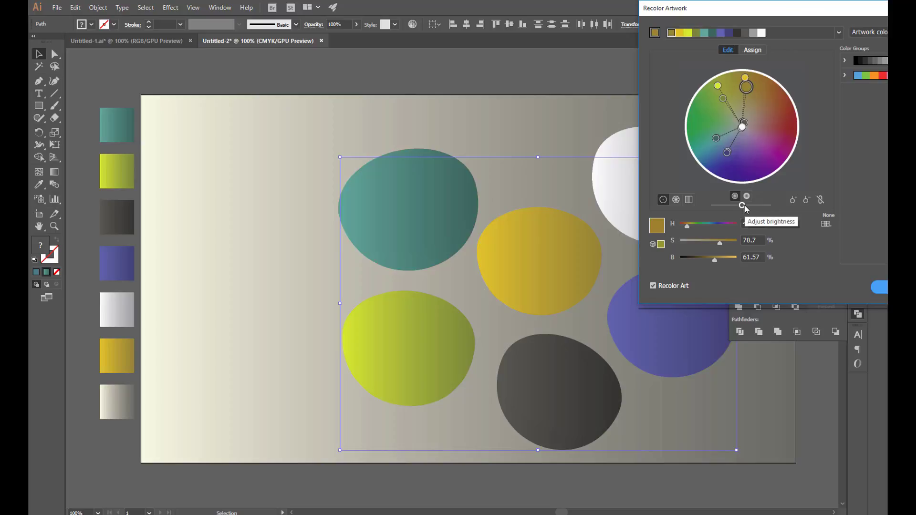
pyautogui.moveTo(742, 206); pyautogui.dragTo(733, 206)
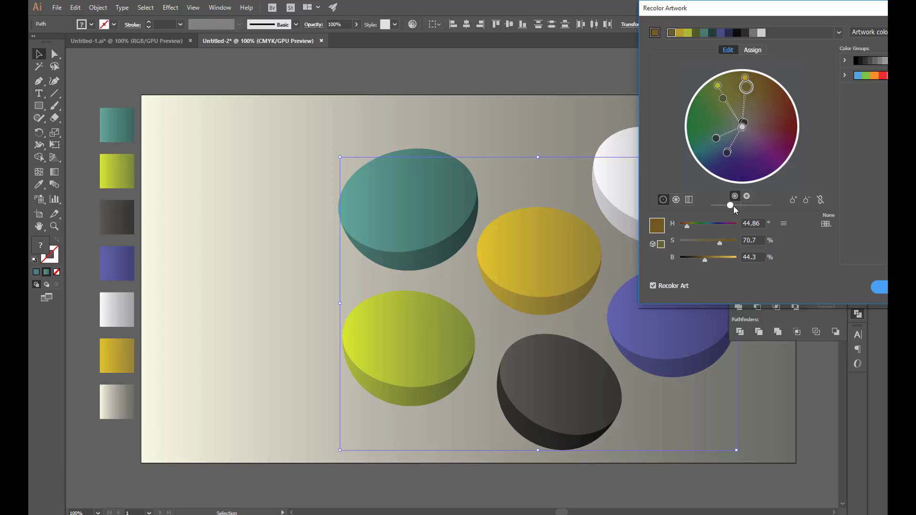
pyautogui.moveTo(733, 205); pyautogui.dragTo(734, 205)
pyautogui.click(883, 289)
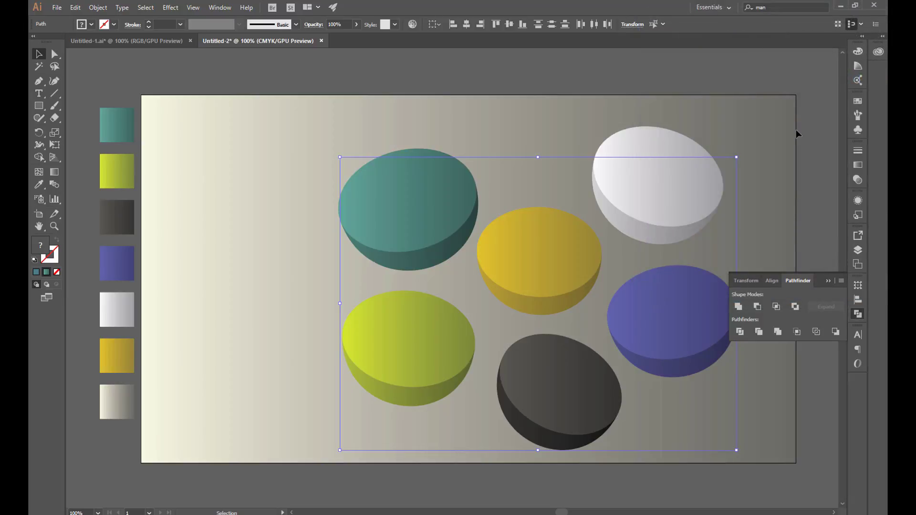
pyautogui.click(700, 78)
# Select the top faces of all six bowls together
pyautogui.click(828, 282)
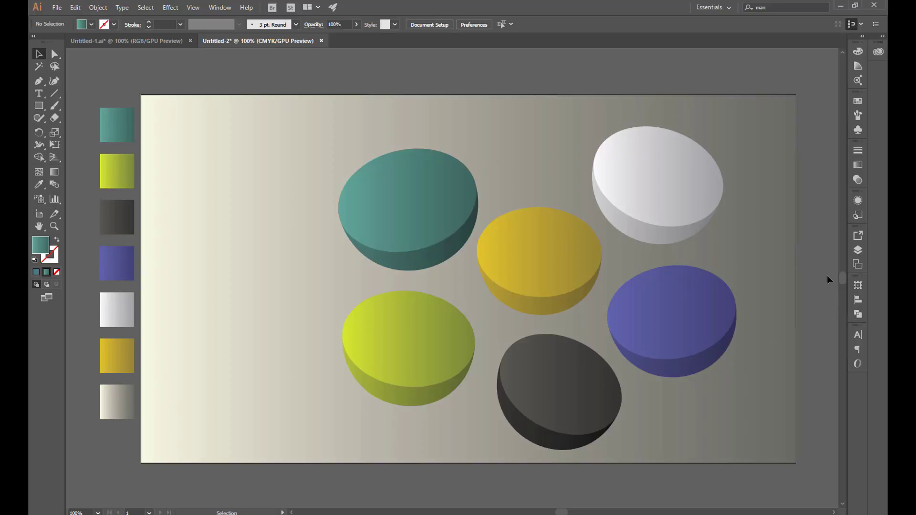
pyautogui.click(630, 182)
pyautogui.keyDown('shift'); pyautogui.click(557, 256); pyautogui.keyUp('shift')
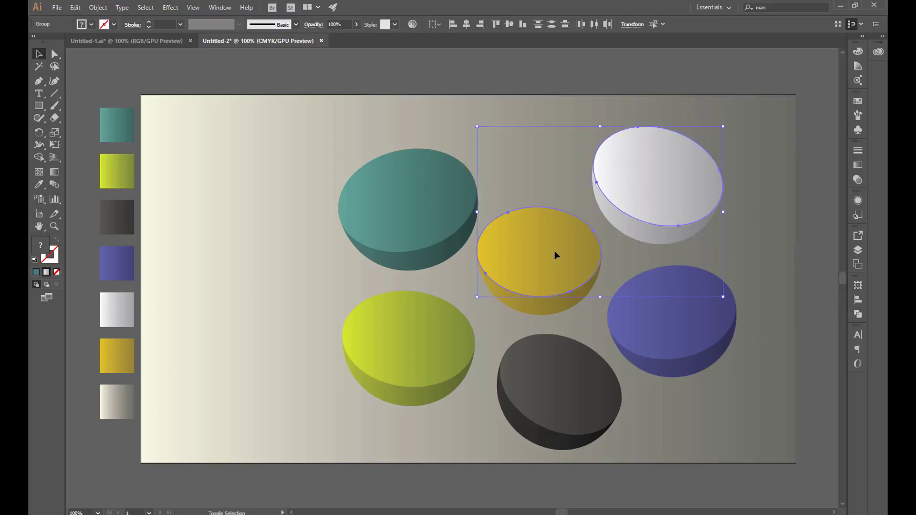
pyautogui.keyDown('shift'); pyautogui.click(439, 201); pyautogui.keyUp('shift')
pyautogui.keyDown('shift'); pyautogui.click(440, 337); pyautogui.keyUp('shift')
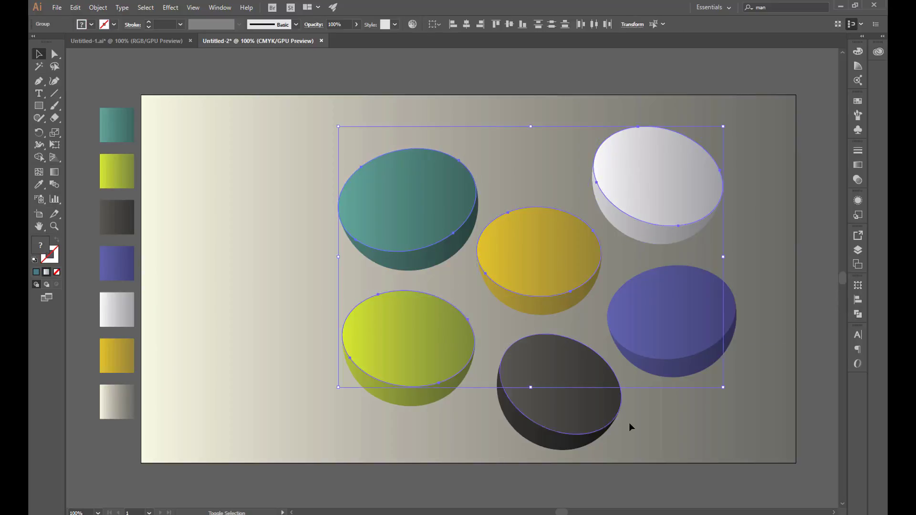
pyautogui.keyDown('shift'); pyautogui.click(589, 411); pyautogui.keyUp('shift')
pyautogui.keyDown('shift'); pyautogui.click(660, 327); pyautogui.keyUp('shift')
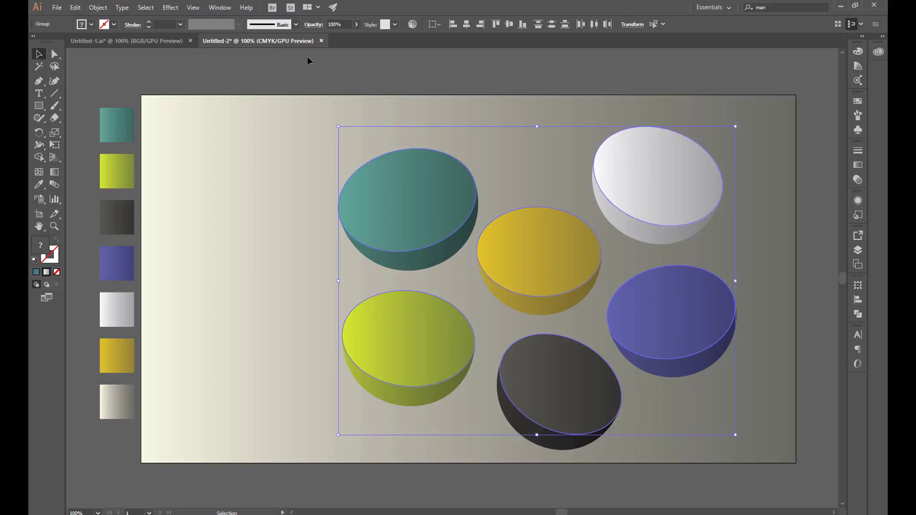
# Apply Offset Path with a -2 px offset to the selected tops
pyautogui.click(98, 7)
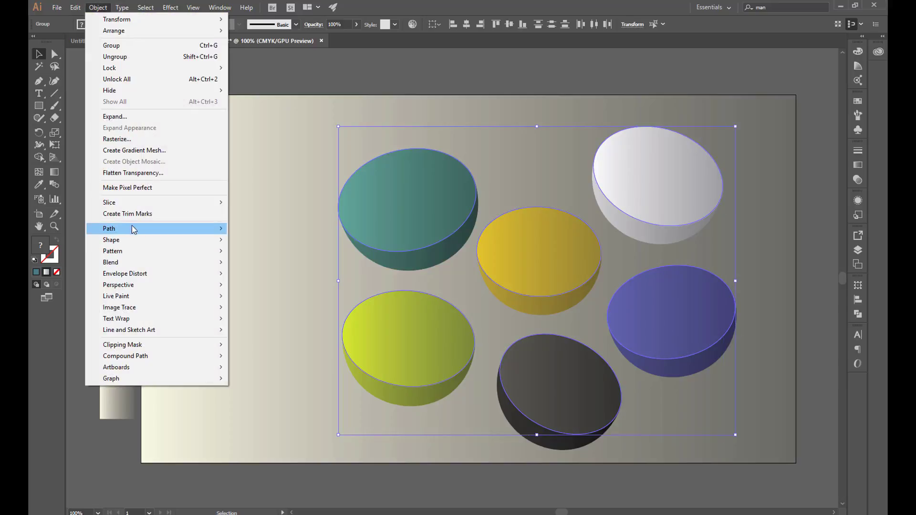
pyautogui.moveTo(109, 228)
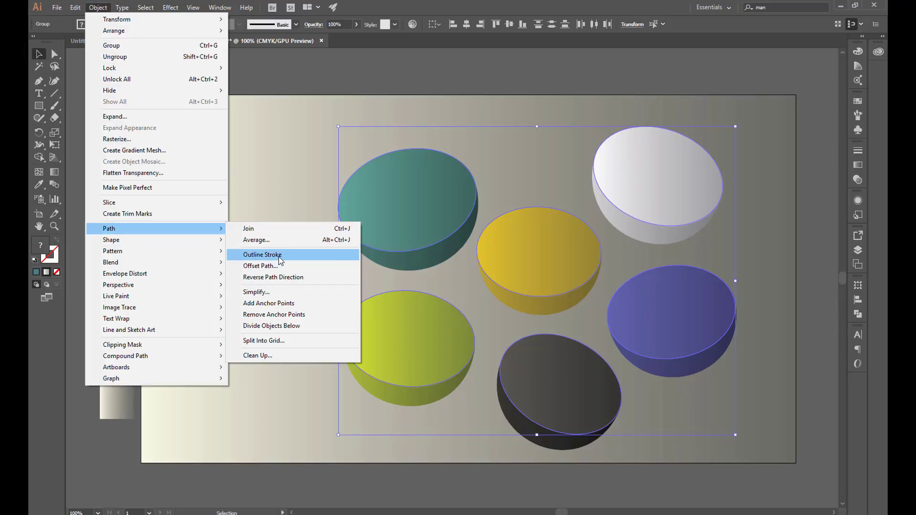
pyautogui.click(282, 265)
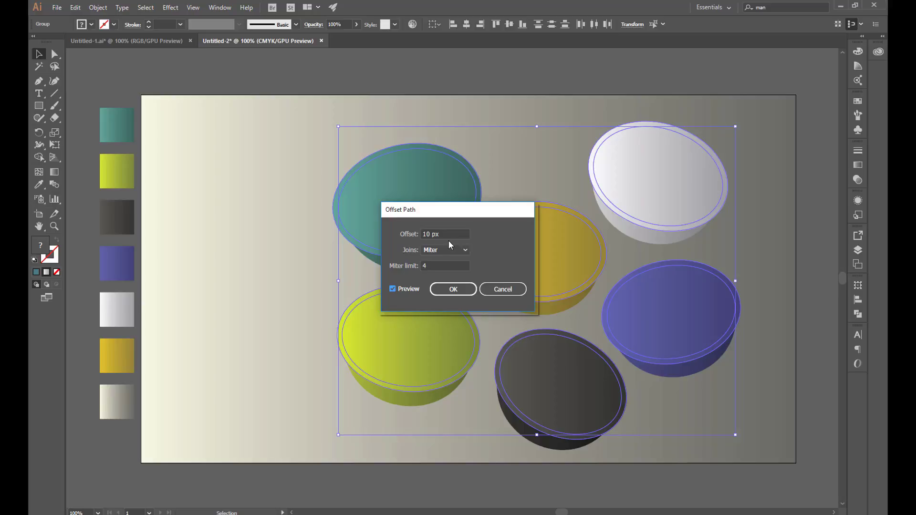
pyautogui.moveTo(440, 236); pyautogui.dragTo(392, 234)
pyautogui.write('-2')
pyautogui.click(392, 288)
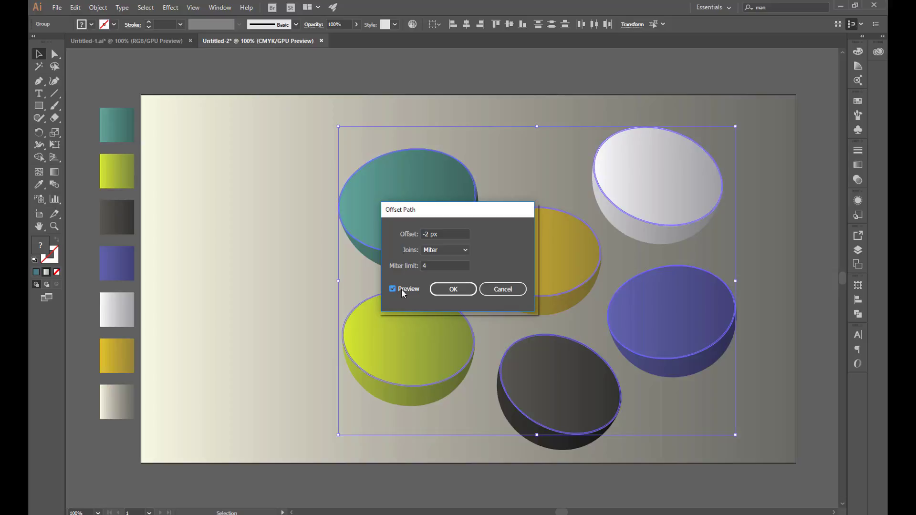
pyautogui.click(452, 290)
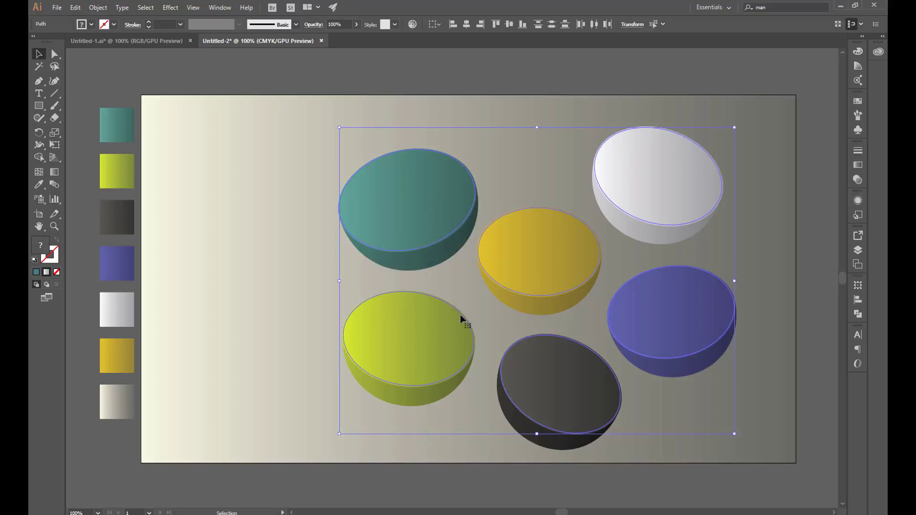
# Show a taller Layers panel with Layer 1 and the yellow bowl's group expanded, targeting its top path
pyautogui.click(98, 7)
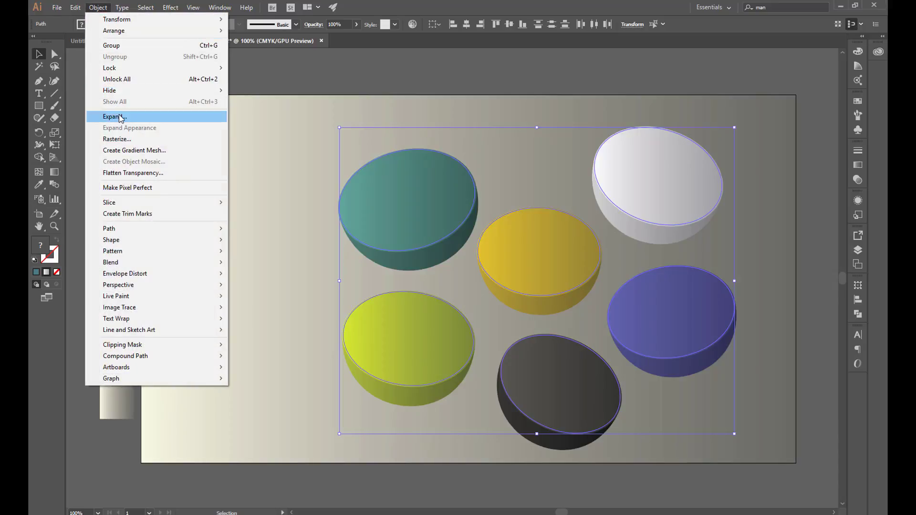
pyautogui.moveTo(108, 68)
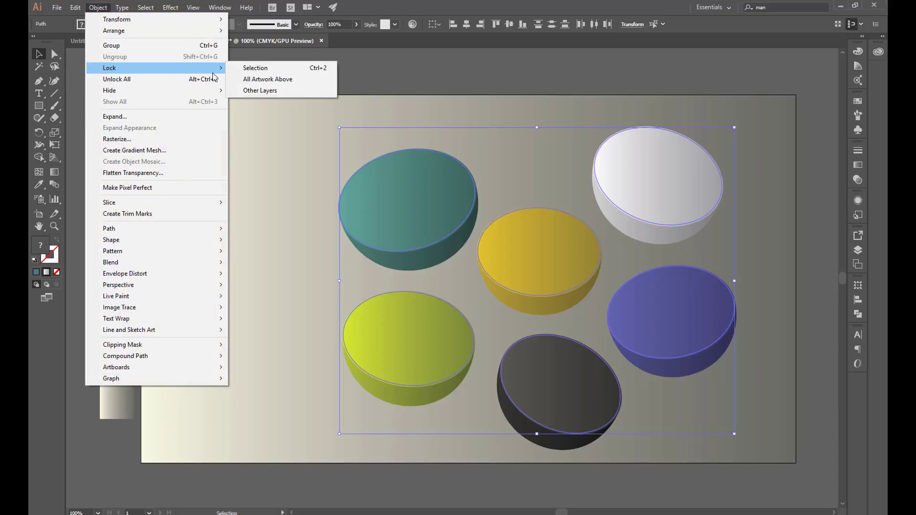
pyautogui.click(241, 71)
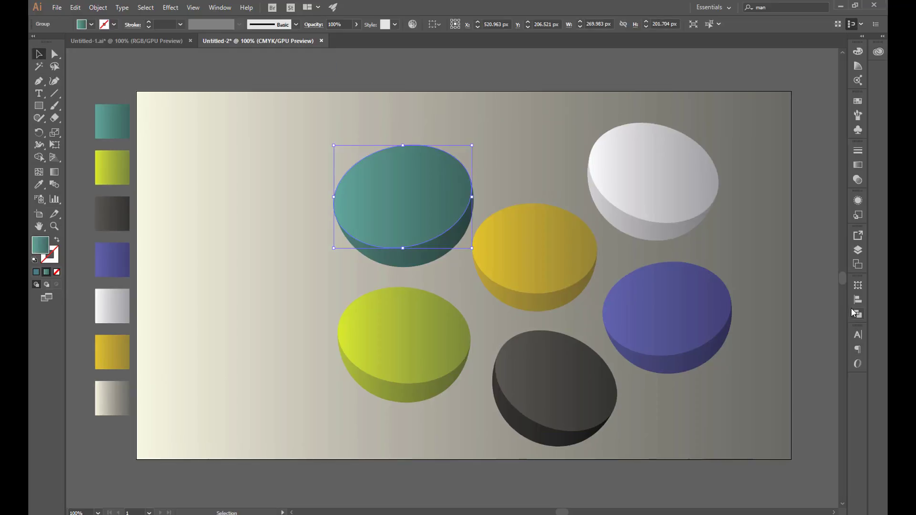
pyautogui.click(857, 250)
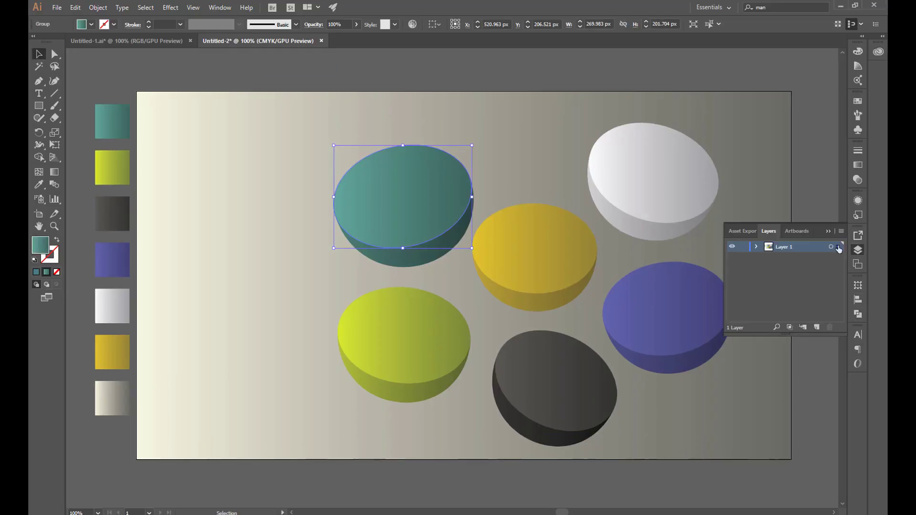
pyautogui.click(756, 248)
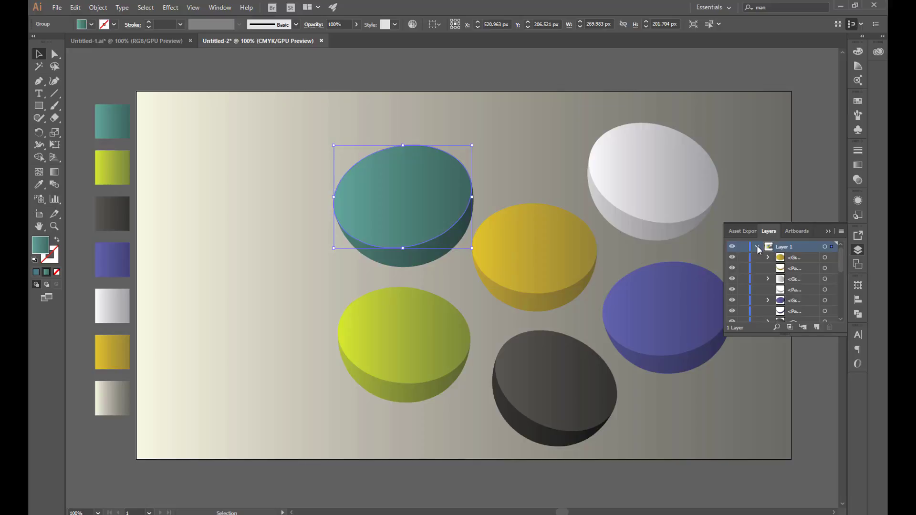
pyautogui.click(768, 258)
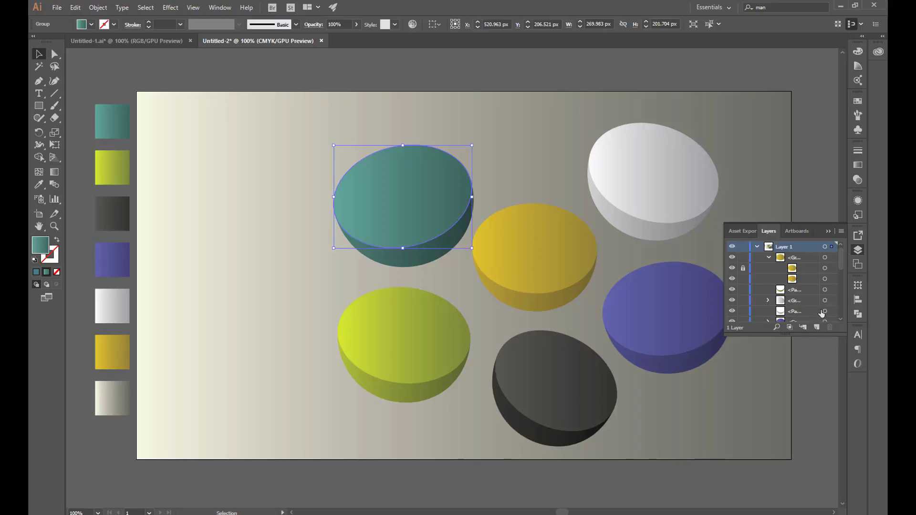
pyautogui.moveTo(824, 335); pyautogui.dragTo(829, 509)
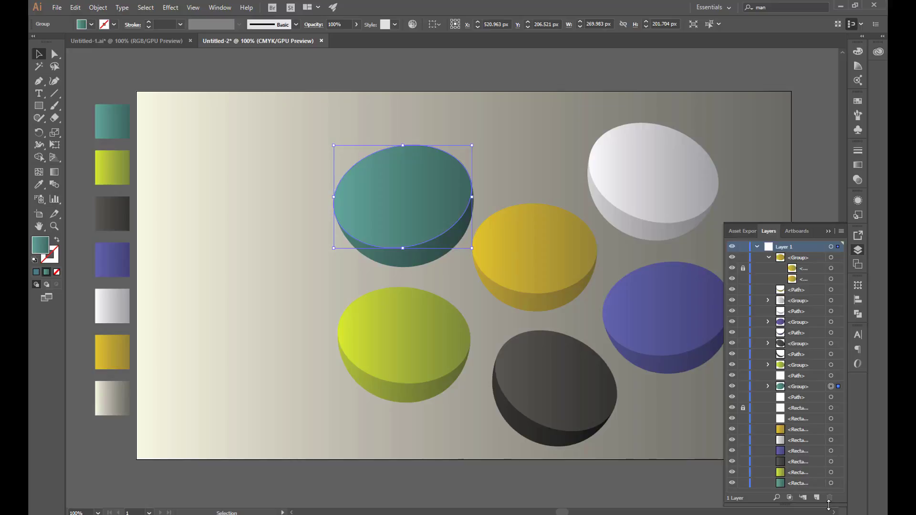
pyautogui.click(831, 279)
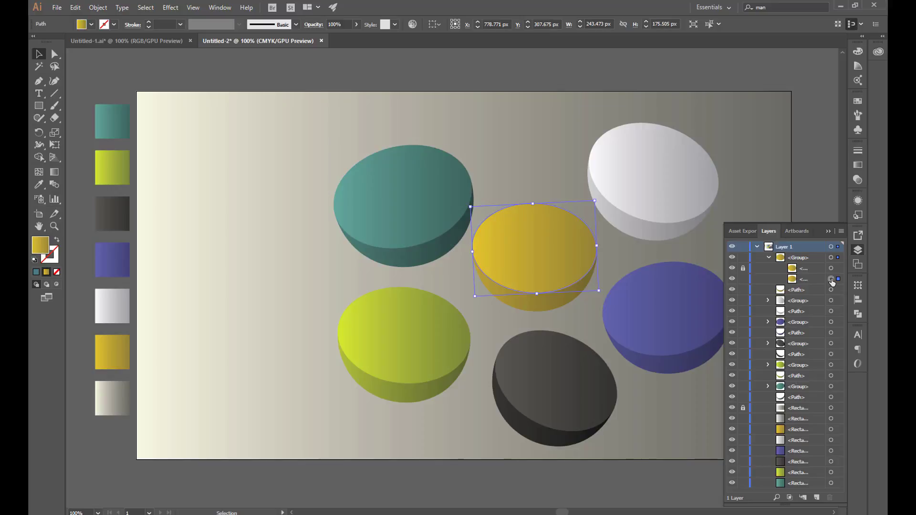
# Set the Layers panel row size to 50 px
pyautogui.click(841, 231)
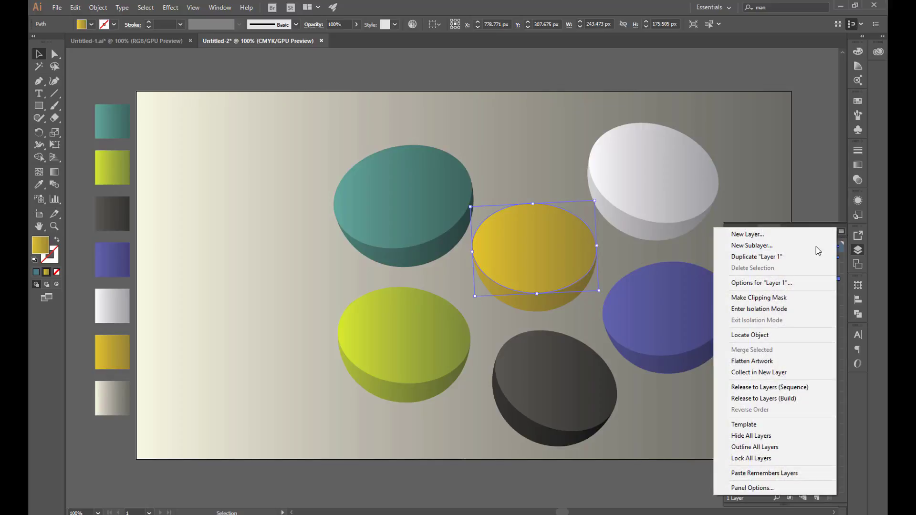
pyautogui.click(763, 487)
pyautogui.click(401, 243)
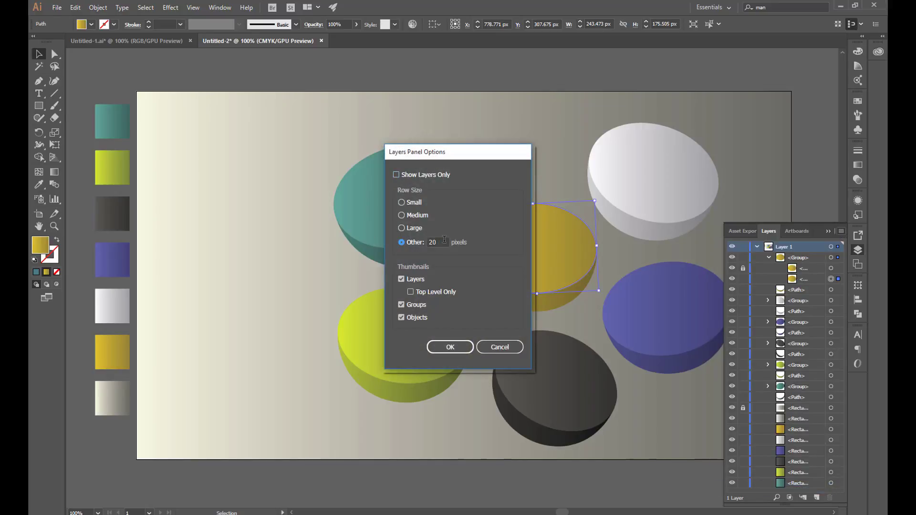
pyautogui.write('50')
pyautogui.press('Return')
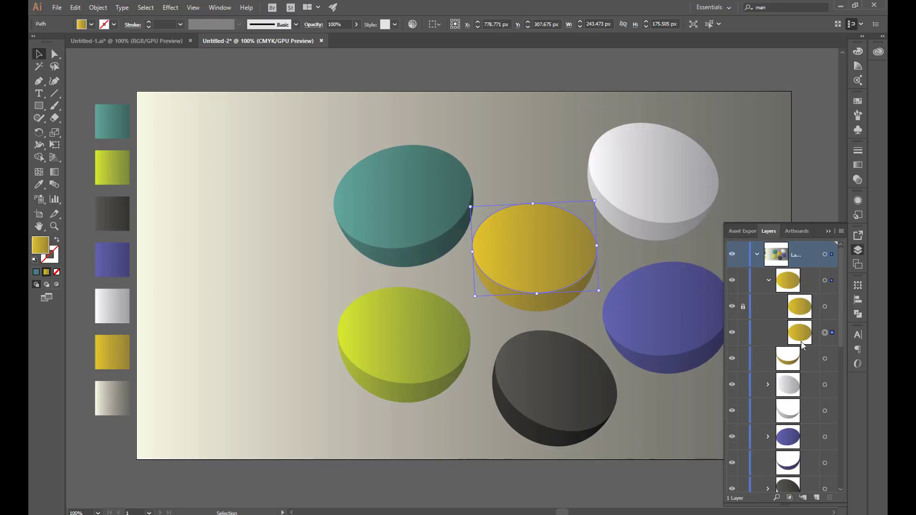
# Expand the white bowl's group and add its top face to the selection
pyautogui.moveTo(802, 343)
pyautogui.scroll(-1, 841, 330)
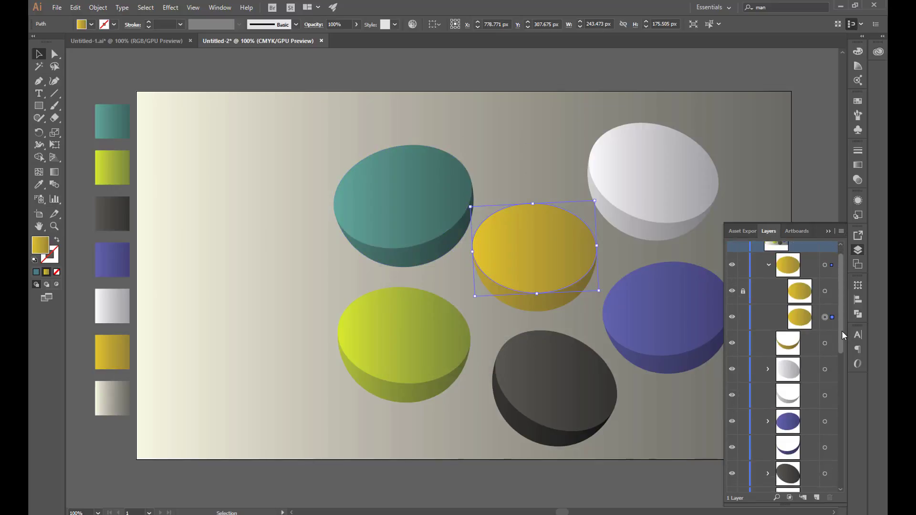
pyautogui.scroll(-2, 842, 339)
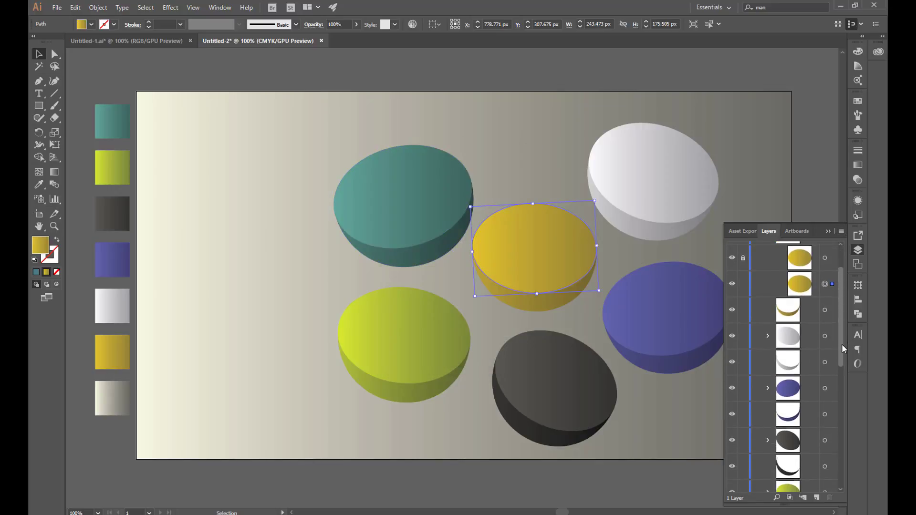
pyautogui.click(768, 334)
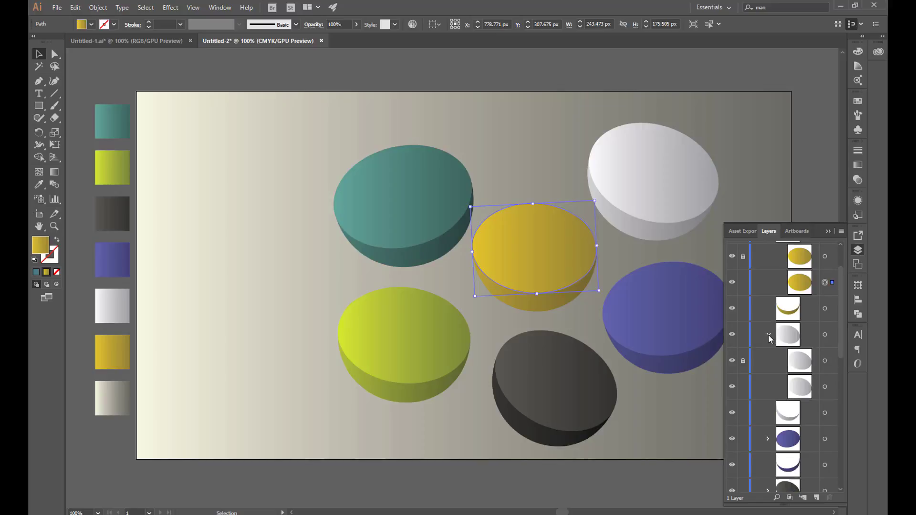
pyautogui.keyDown('shift'); pyautogui.click(825, 387); pyautogui.keyUp('shift')
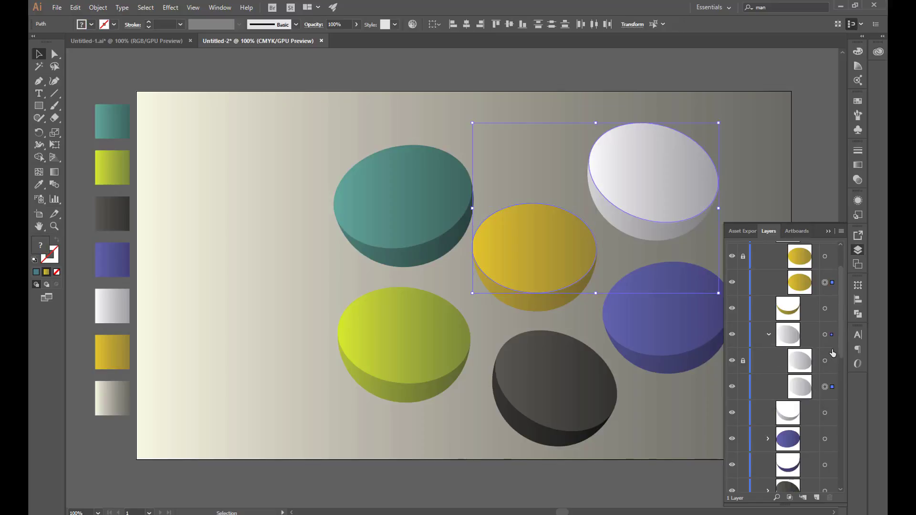
pyautogui.moveTo(840, 336); pyautogui.dragTo(840, 373)
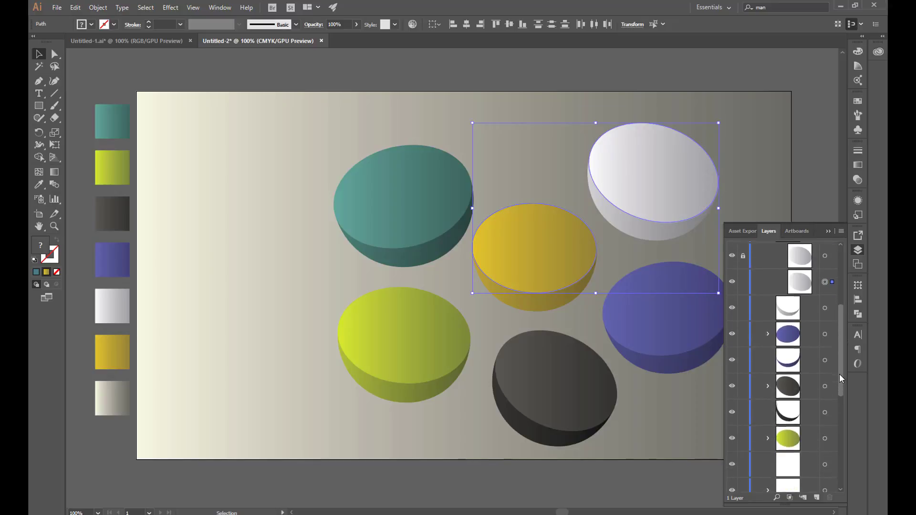
pyautogui.click(768, 334)
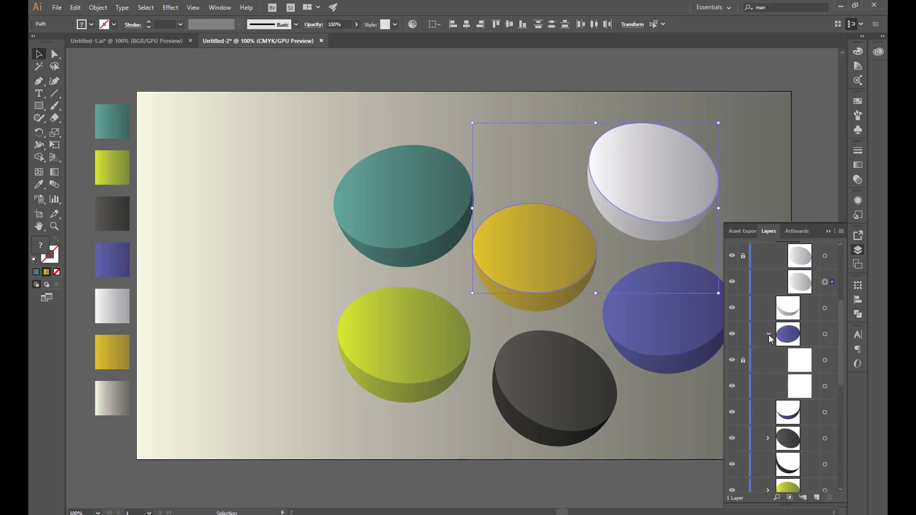
# Add the blue, dark grey and yellow-green bowls' top faces to the selection in Layers
pyautogui.keyDown('shift'); pyautogui.click(825, 387); pyautogui.keyUp('shift')
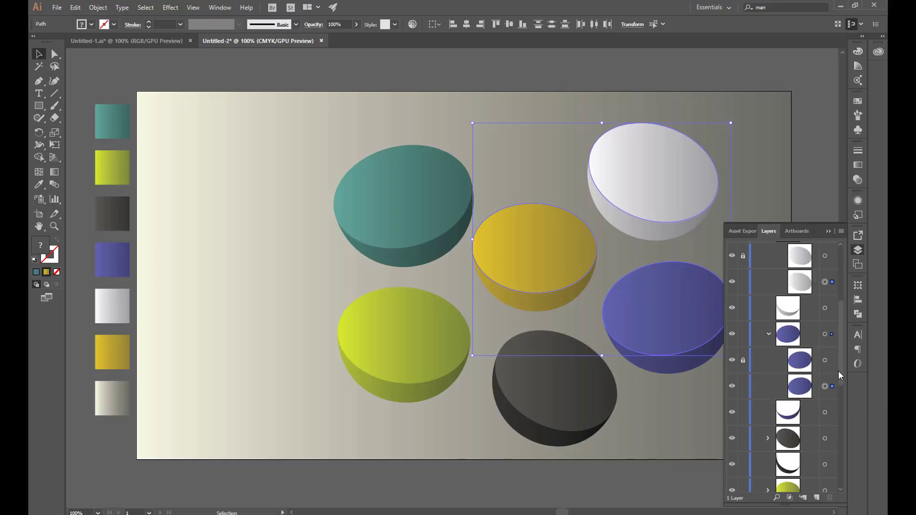
pyautogui.moveTo(839, 368); pyautogui.dragTo(839, 396)
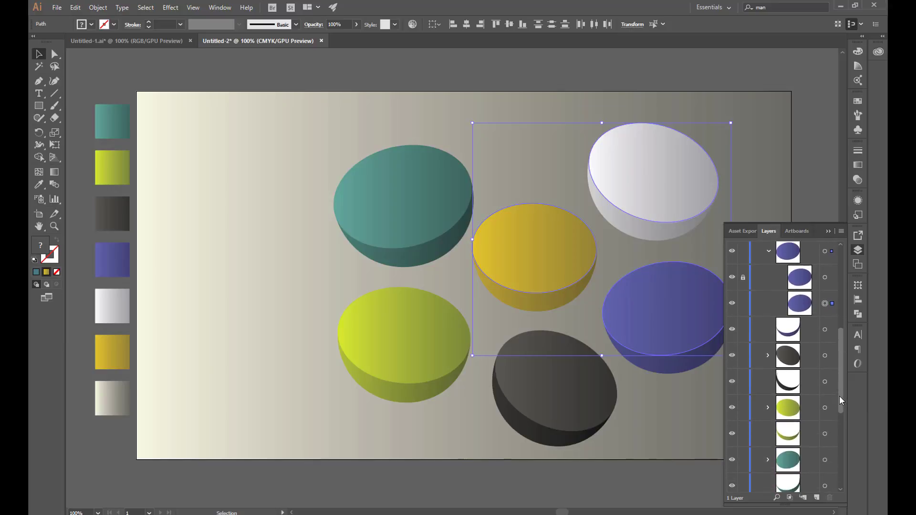
pyautogui.click(768, 355)
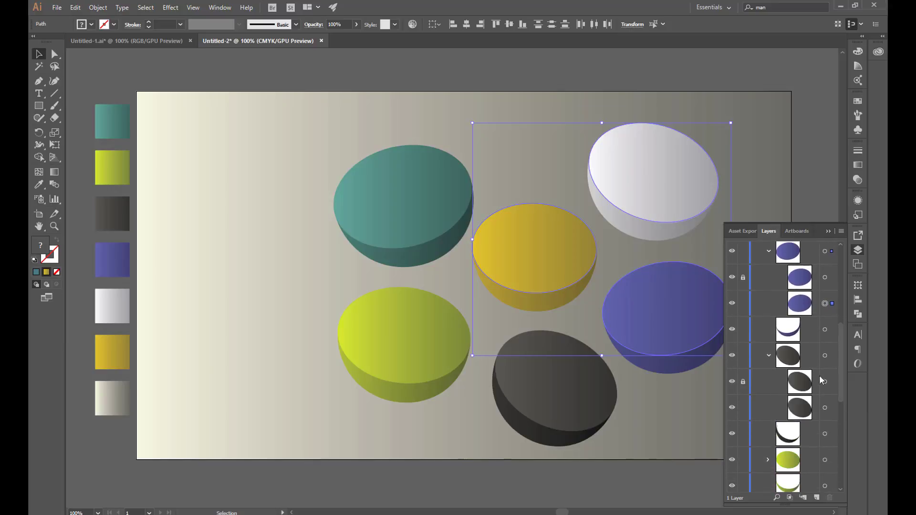
pyautogui.click(825, 408)
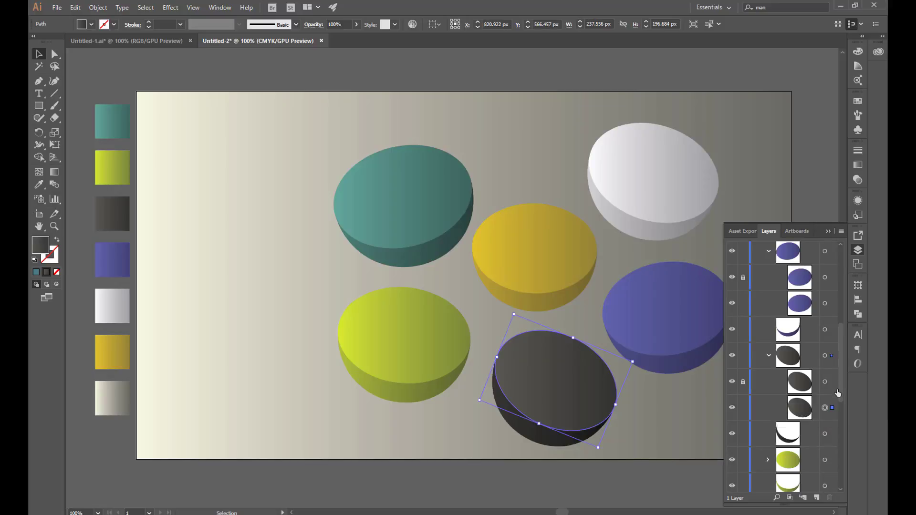
pyautogui.moveTo(839, 402); pyautogui.dragTo(837, 430)
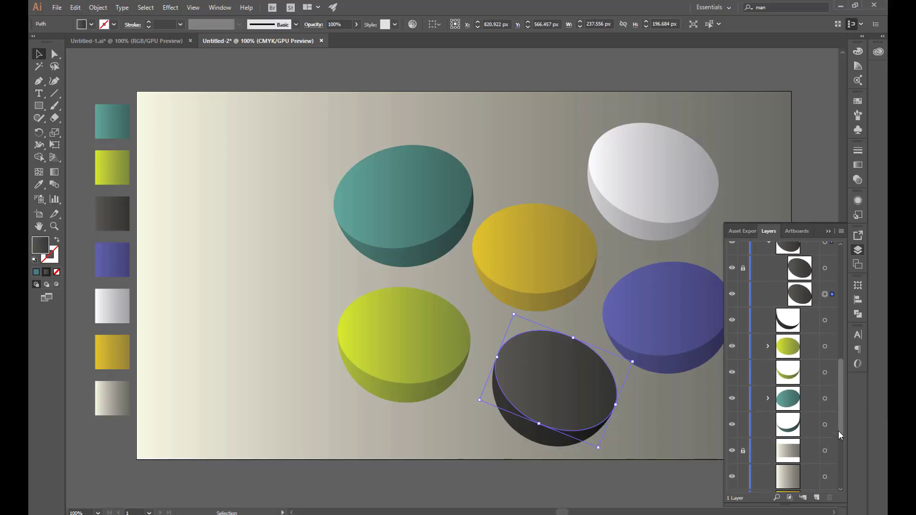
pyautogui.click(768, 346)
pyautogui.click(824, 399)
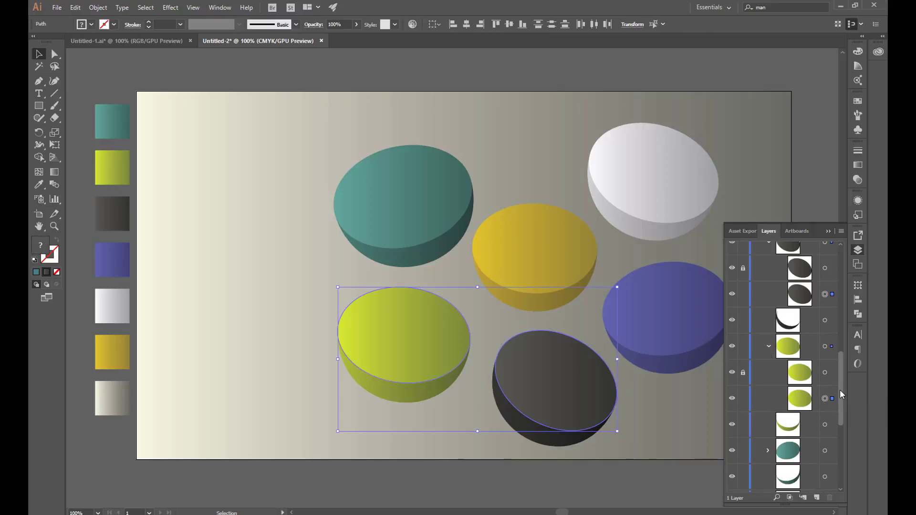
pyautogui.moveTo(839, 389); pyautogui.dragTo(839, 422)
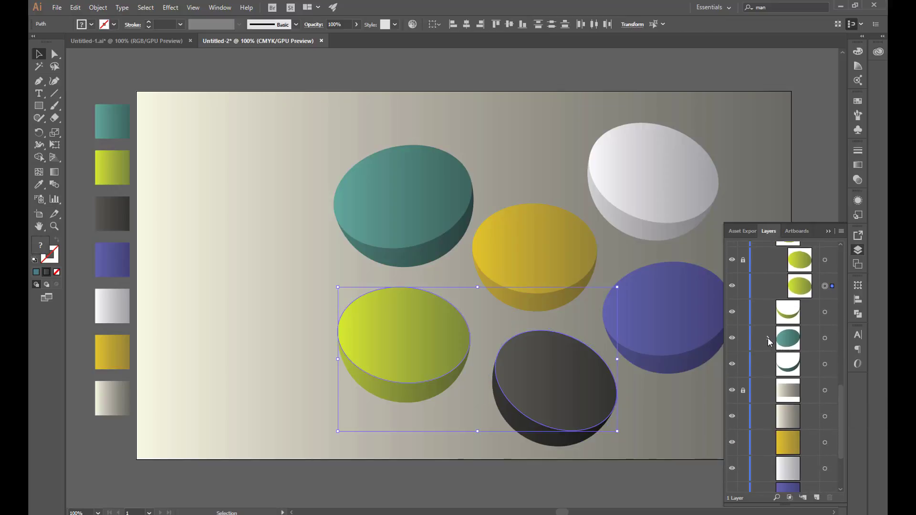
# Add the teal, blue and white bowls' top faces to complete the selection
pyautogui.click(768, 337)
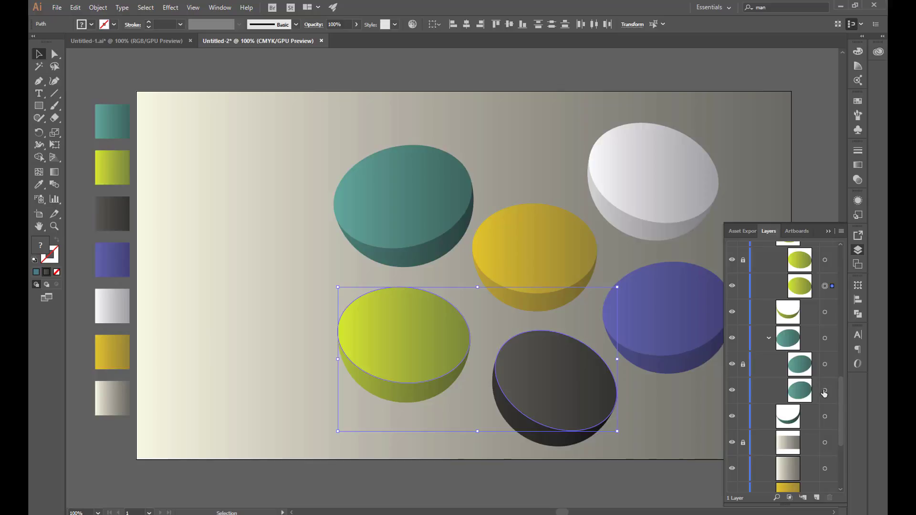
pyautogui.keyDown('shift'); pyautogui.click(825, 392); pyautogui.keyUp('shift')
pyautogui.moveTo(840, 395); pyautogui.dragTo(839, 431)
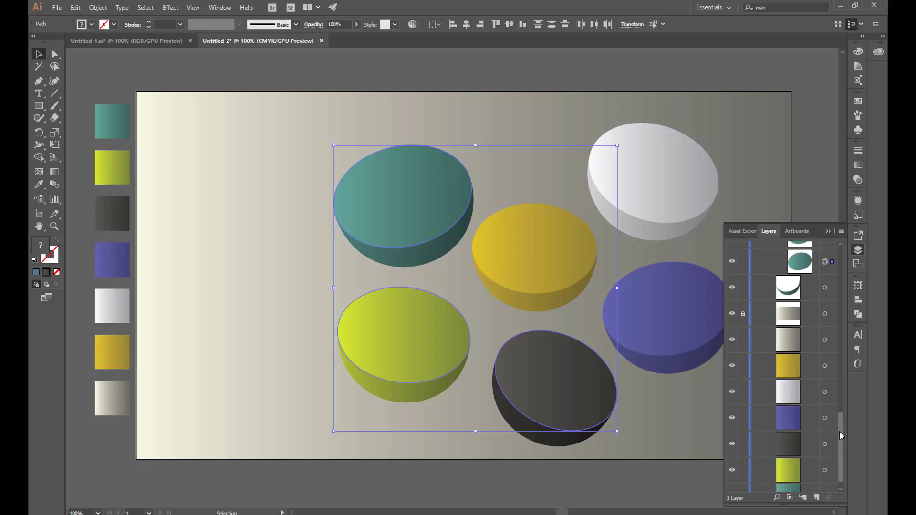
pyautogui.moveTo(839, 431); pyautogui.dragTo(836, 406)
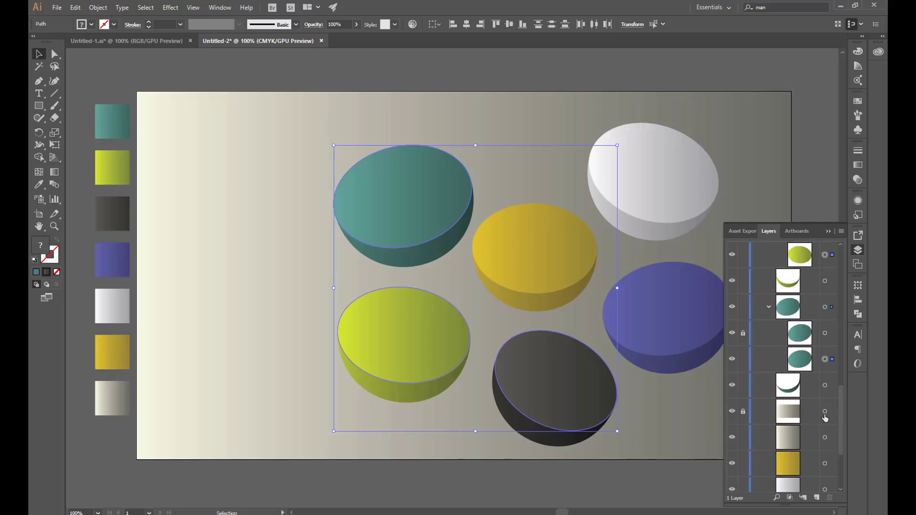
pyautogui.moveTo(841, 416); pyautogui.dragTo(843, 337)
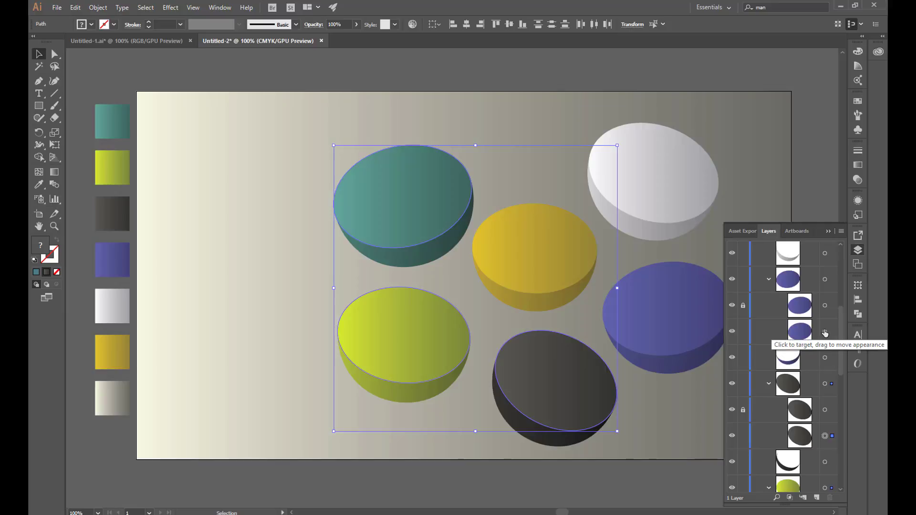
pyautogui.keyDown('shift'); pyautogui.click(826, 332); pyautogui.keyUp('shift')
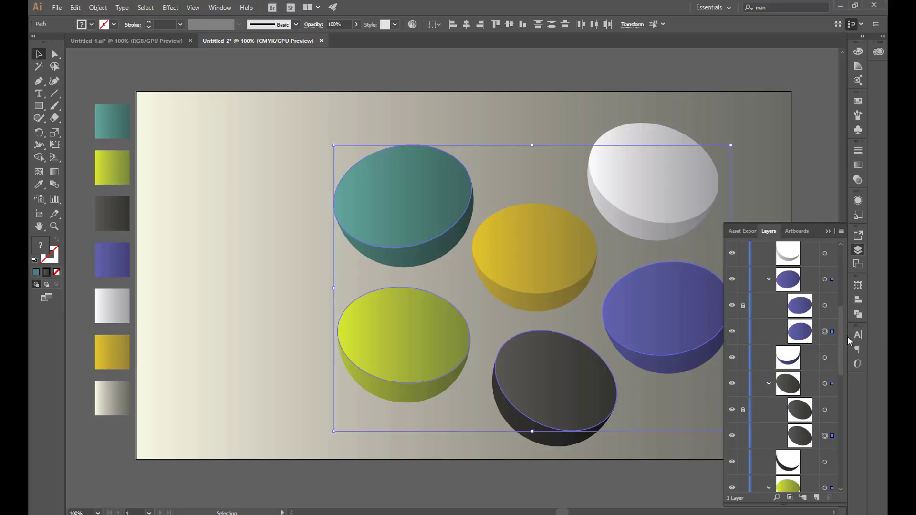
pyautogui.scroll(5, 843, 337)
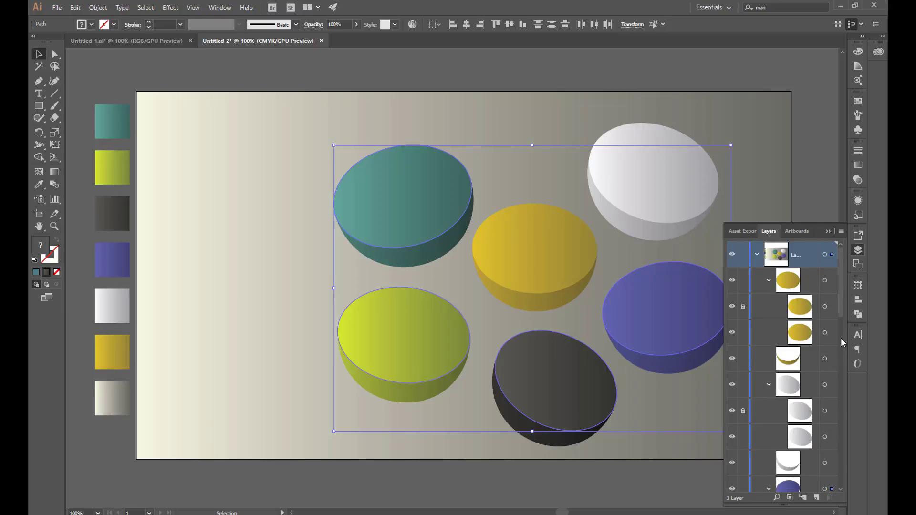
pyautogui.click(768, 385)
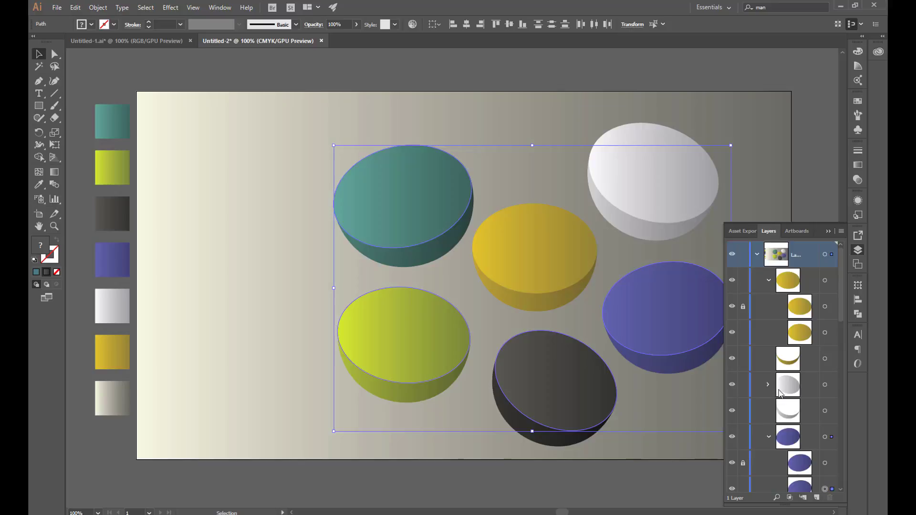
pyautogui.click(766, 381)
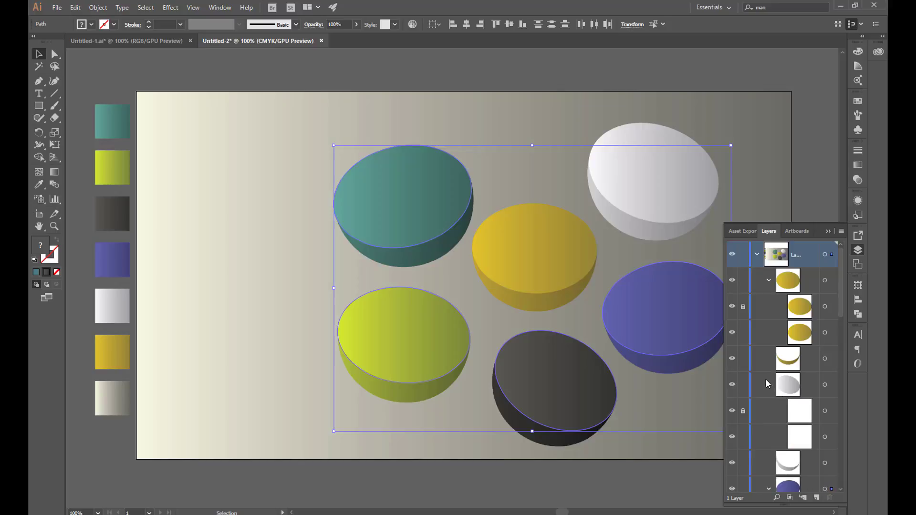
pyautogui.keyDown('shift'); pyautogui.click(825, 437); pyautogui.keyUp('shift')
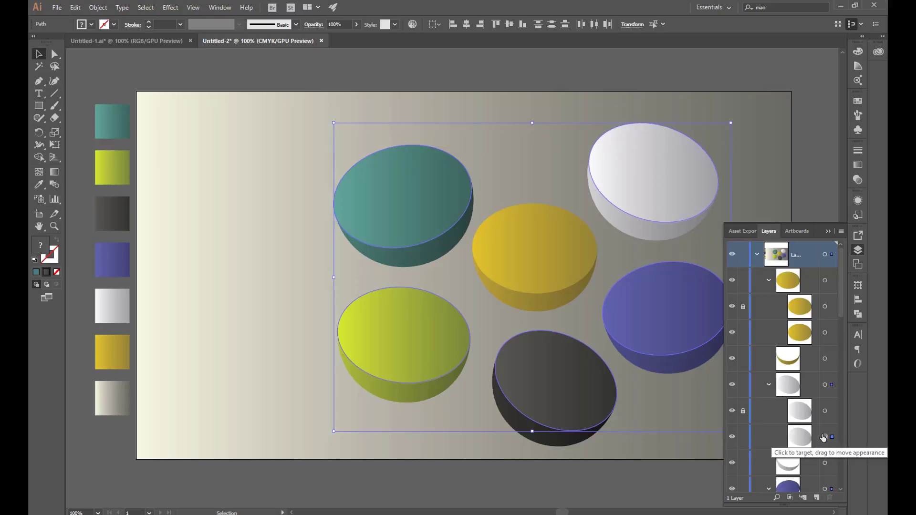
# Raise the brightness of the selected bowl tops on the Recolor Artwork colour wheel
pyautogui.click(413, 25)
pyautogui.moveTo(510, 20); pyautogui.dragTo(174, 9)
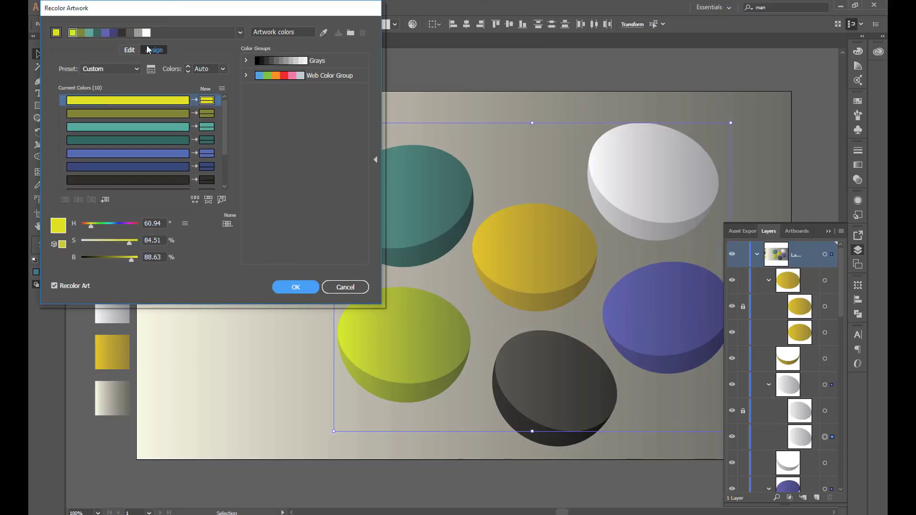
pyautogui.click(130, 50)
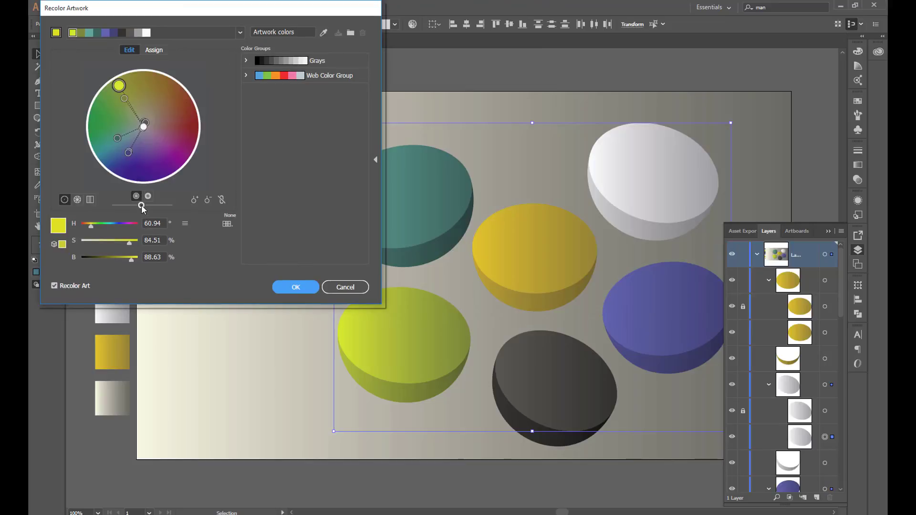
pyautogui.moveTo(141, 205); pyautogui.dragTo(163, 206)
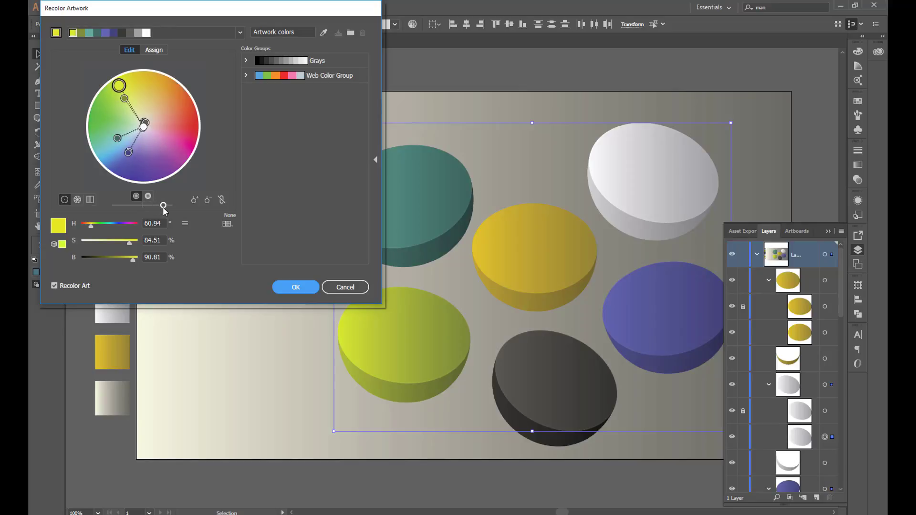
pyautogui.moveTo(163, 206); pyautogui.dragTo(169, 206)
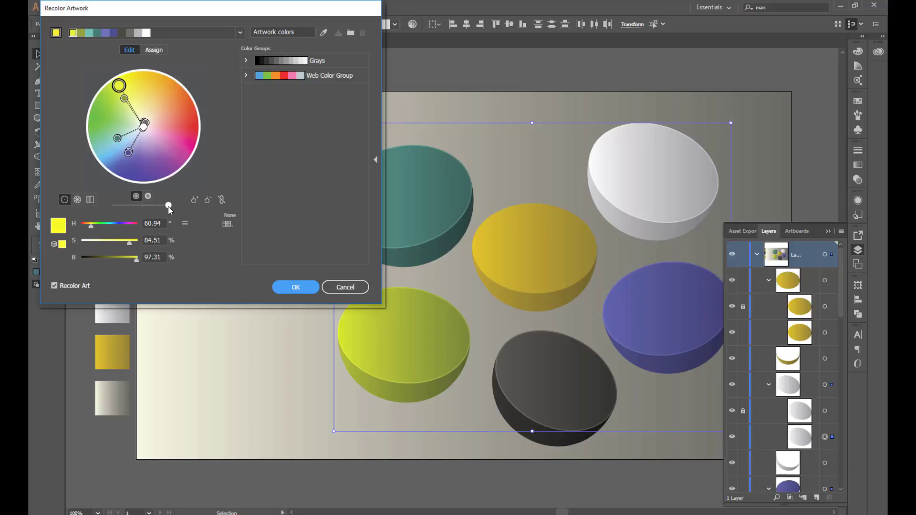
pyautogui.moveTo(170, 206); pyautogui.dragTo(170, 206)
pyautogui.click(295, 286)
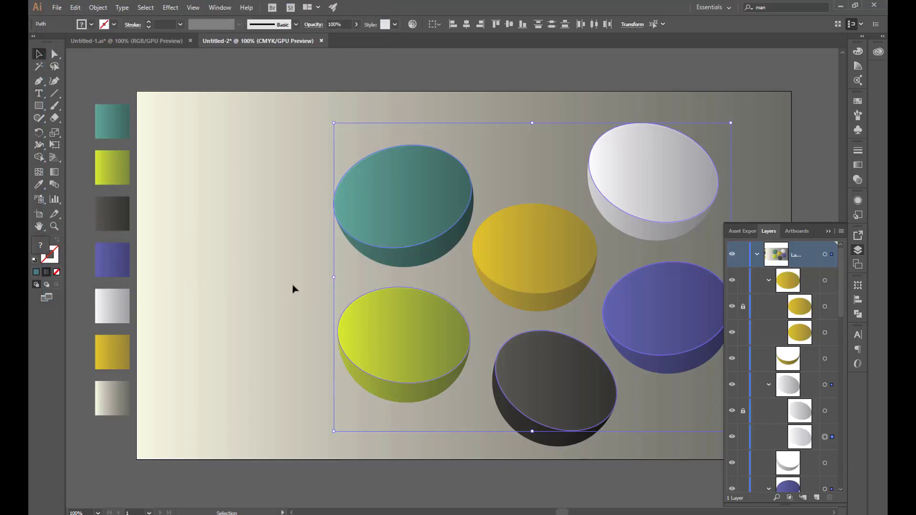
# Draw a flat ellipse beneath the teal bowl
pyautogui.click(351, 62)
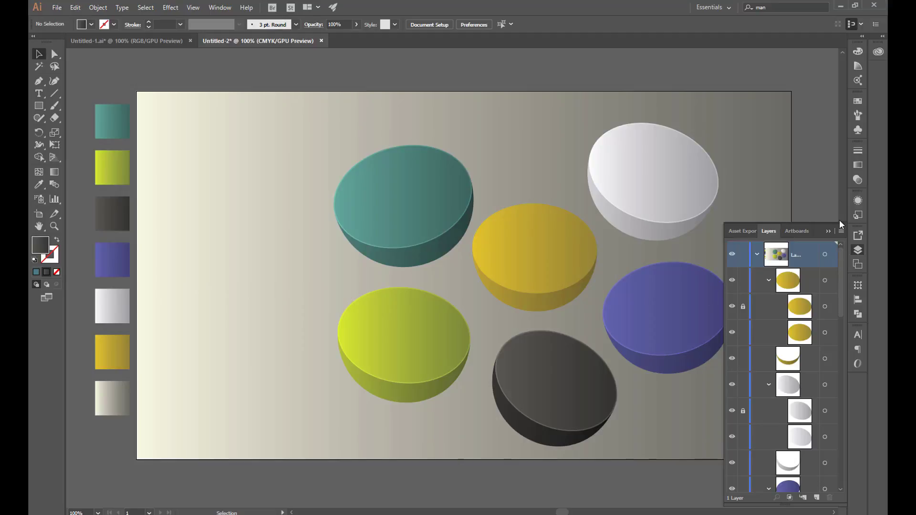
pyautogui.click(830, 231)
pyautogui.moveTo(36, 105); pyautogui.dragTo(77, 128)
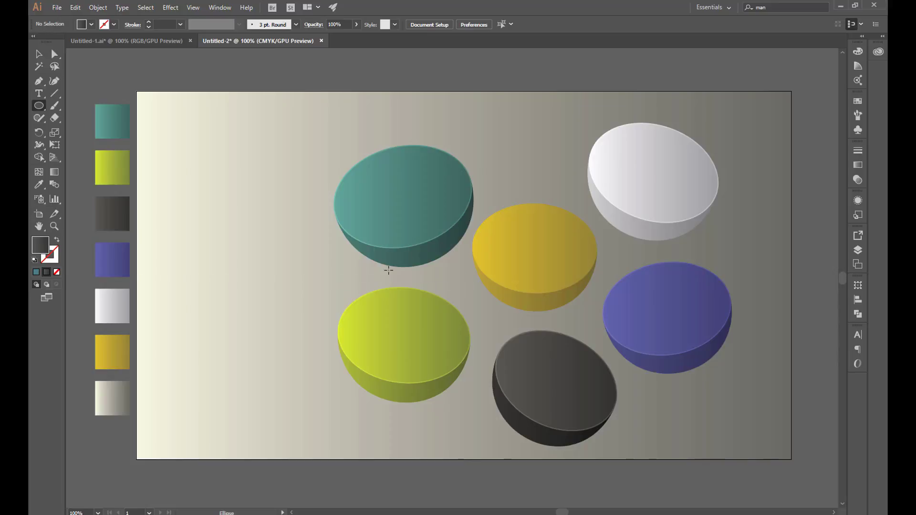
pyautogui.moveTo(384, 262); pyautogui.dragTo(515, 276)
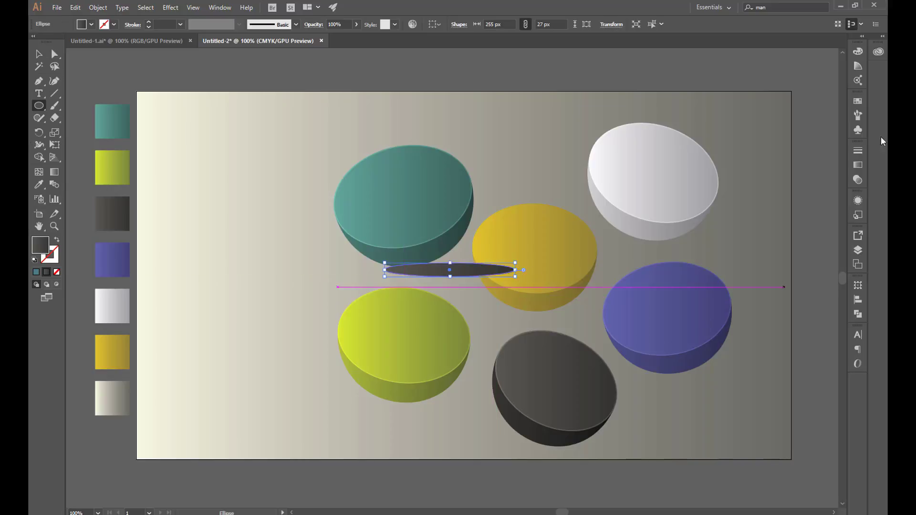
# Give the ellipse a reversed White, Black gradient, widen it to 299 px, and nudge it
pyautogui.click(858, 164)
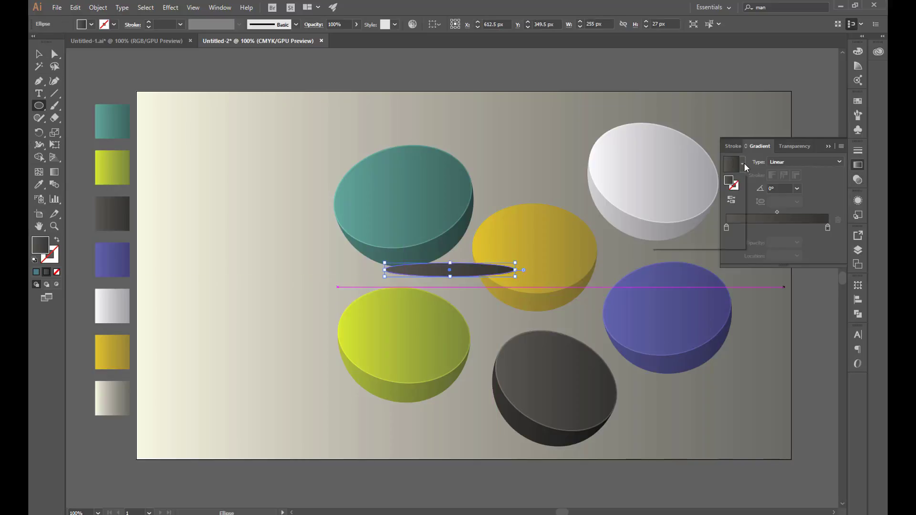
pyautogui.click(742, 164)
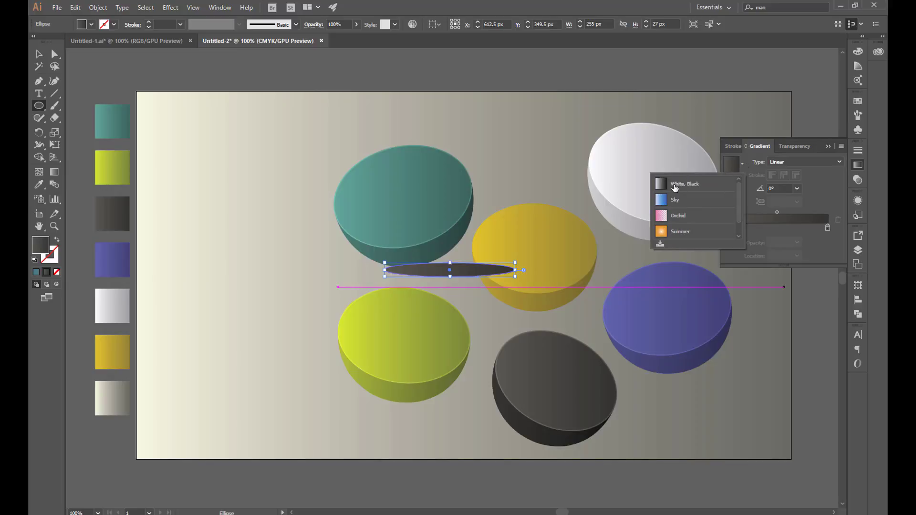
pyautogui.click(661, 185)
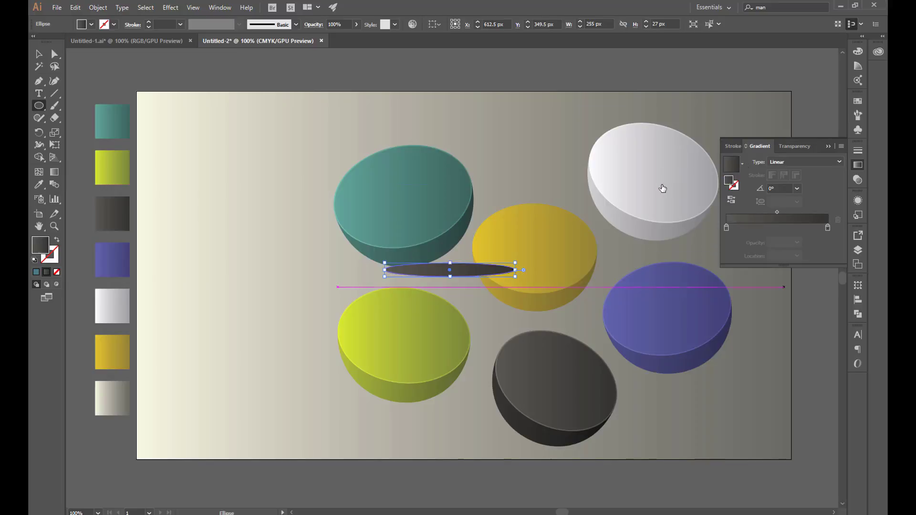
pyautogui.click(731, 200)
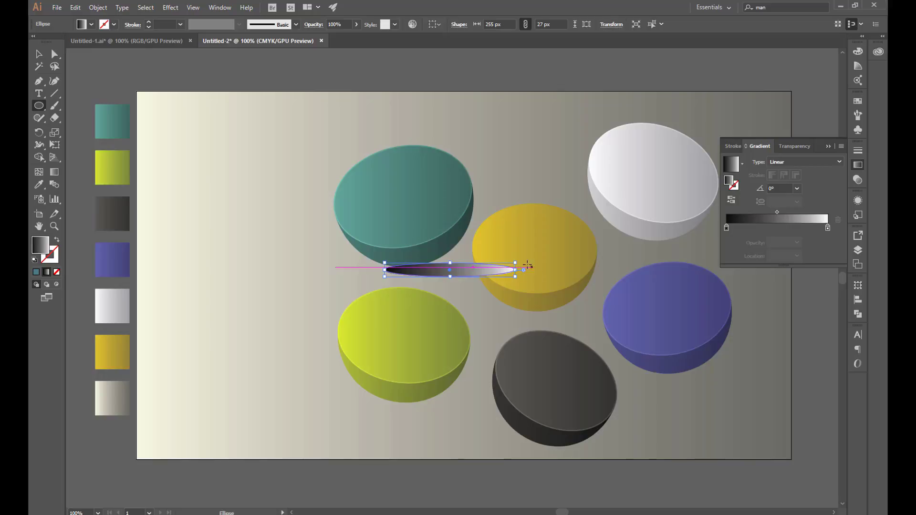
pyautogui.moveTo(517, 263); pyautogui.dragTo(527, 259)
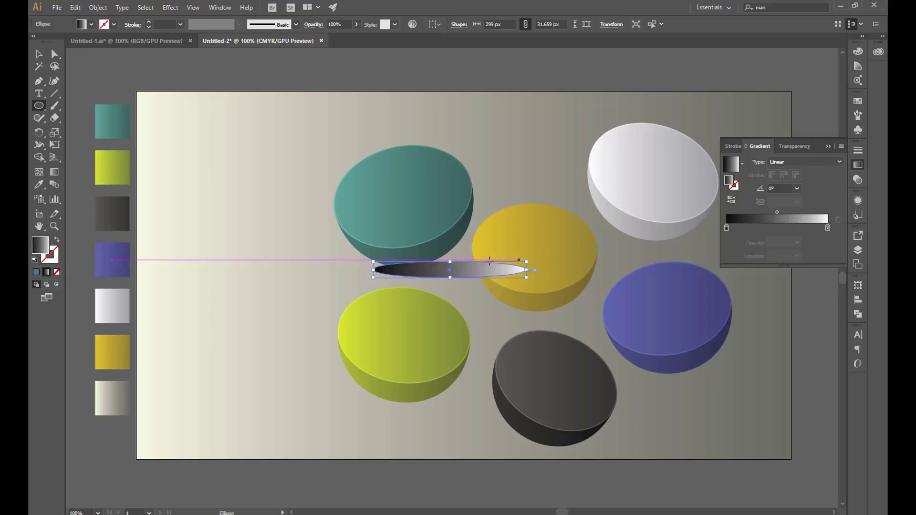
pyautogui.click(38, 54)
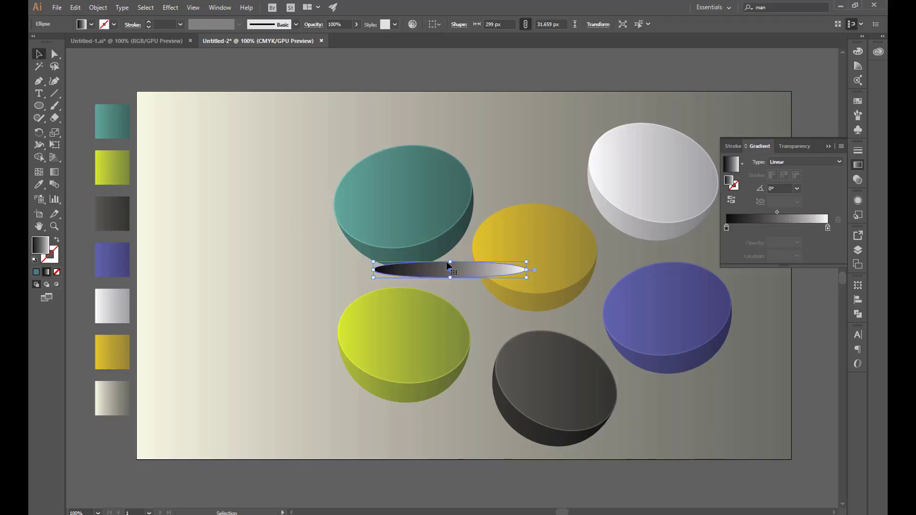
pyautogui.moveTo(472, 271); pyautogui.dragTo(466, 269)
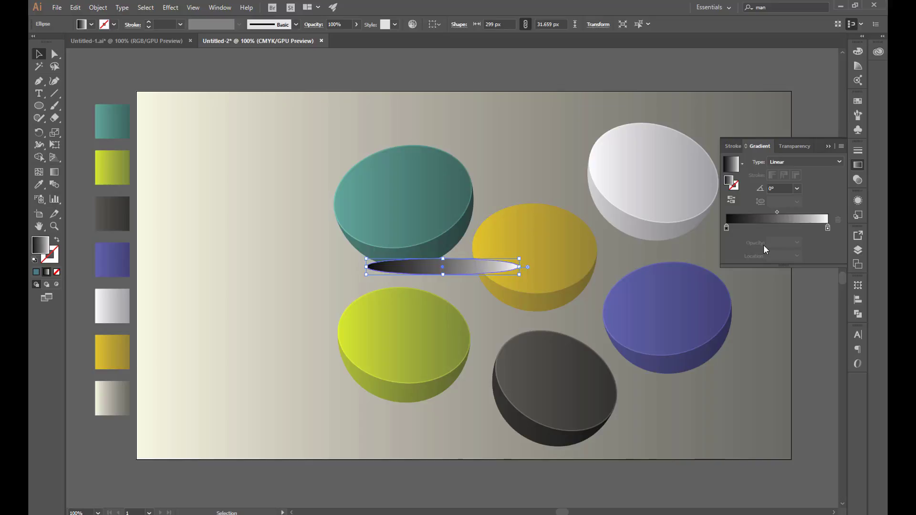
pyautogui.click(828, 146)
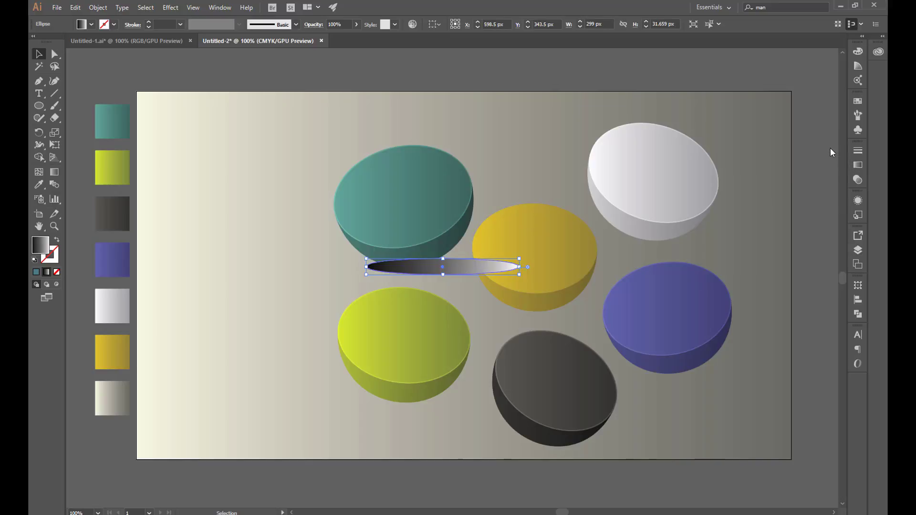
# Send the gradient ellipse backward in the stacking order to sit behind the yellow bowl
pyautogui.click(858, 251)
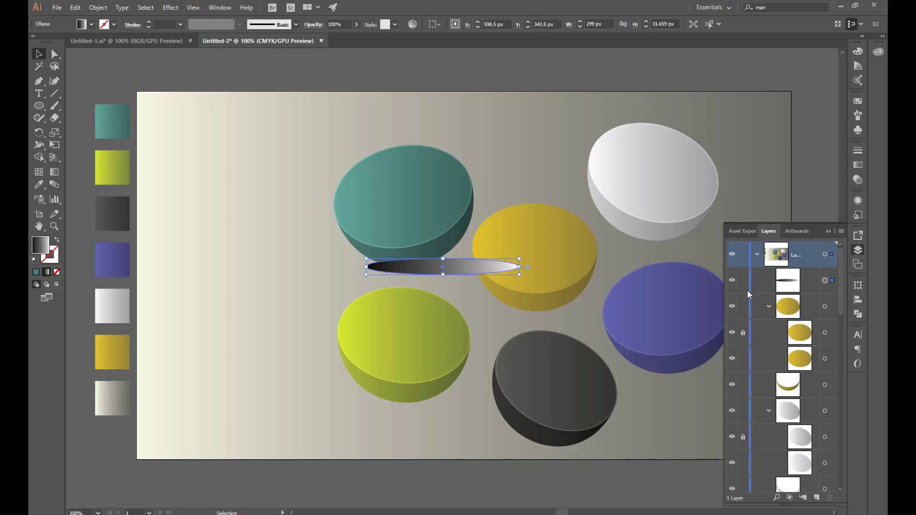
pyautogui.moveTo(813, 282); pyautogui.dragTo(810, 472)
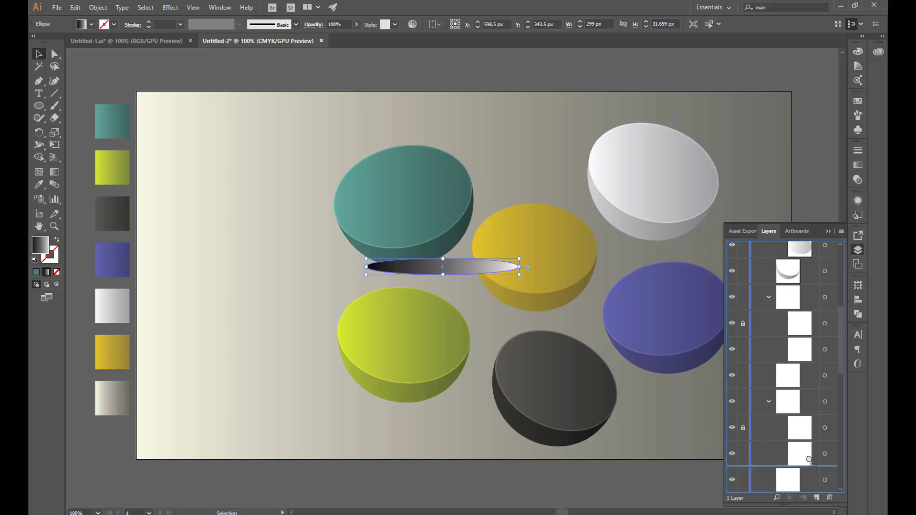
pyautogui.moveTo(810, 473); pyautogui.dragTo(807, 497)
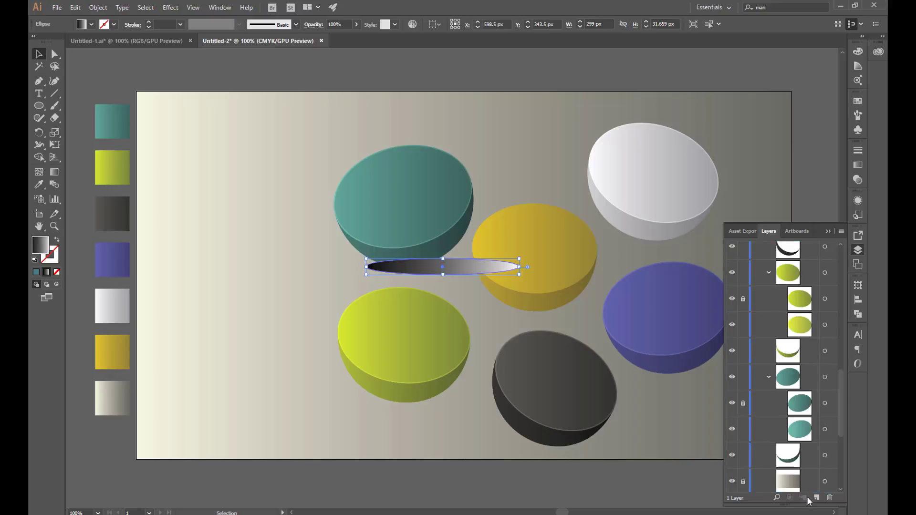
pyautogui.moveTo(840, 394)
pyautogui.mouseDown()
pyautogui.moveTo(838, 426)
pyautogui.moveTo(839, 237)
pyautogui.mouseUp()
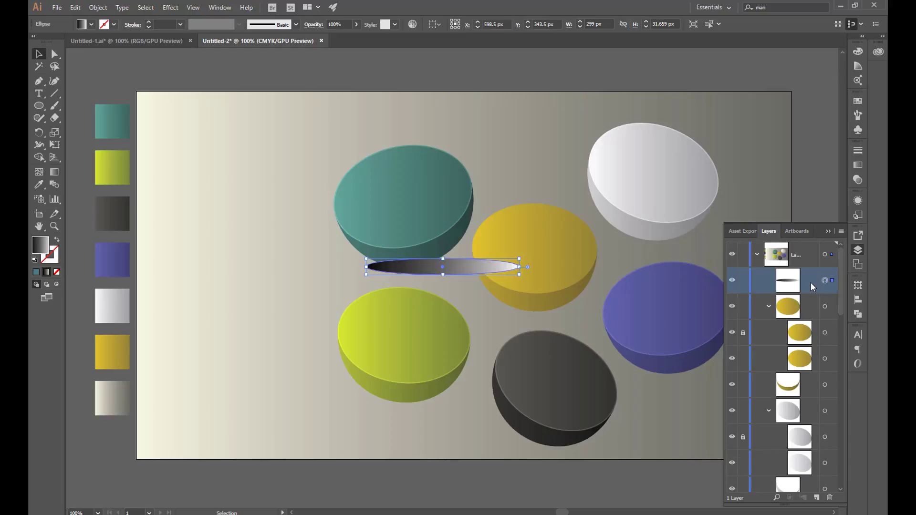
pyautogui.hotkey('ctrl', '[')
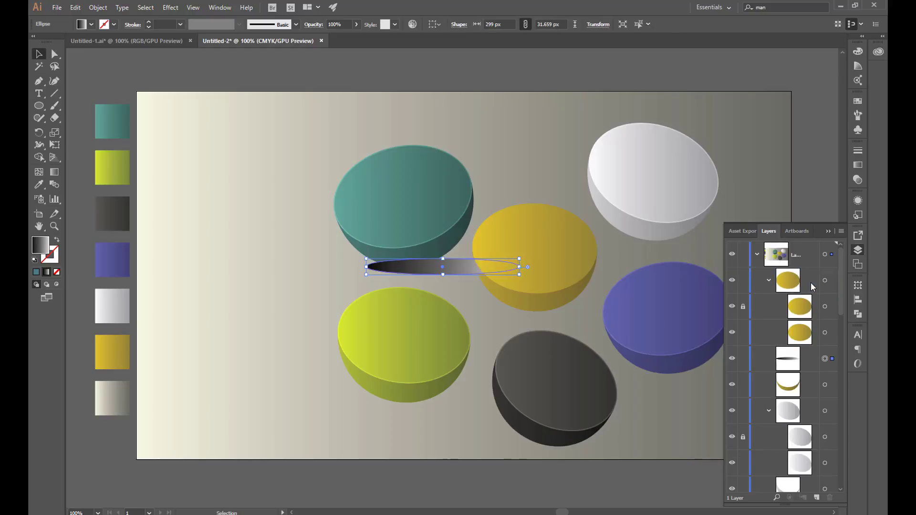
pyautogui.hotkey('ctrl', '[')
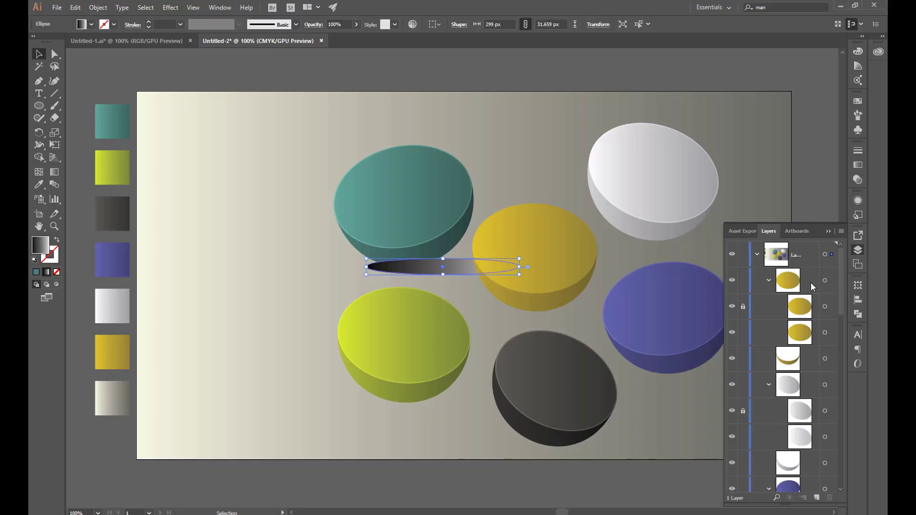
pyautogui.hotkey('ctrl', 'shift', '[')
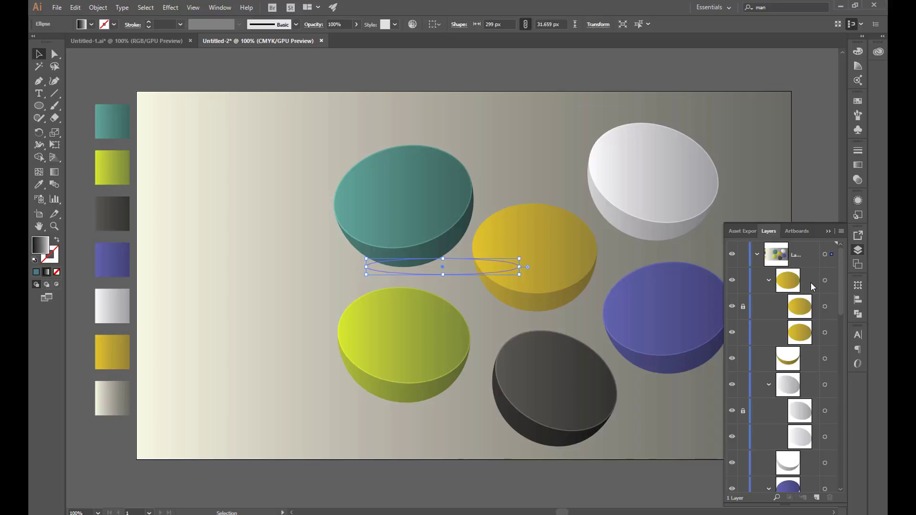
pyautogui.hotkey('ctrl', ']')
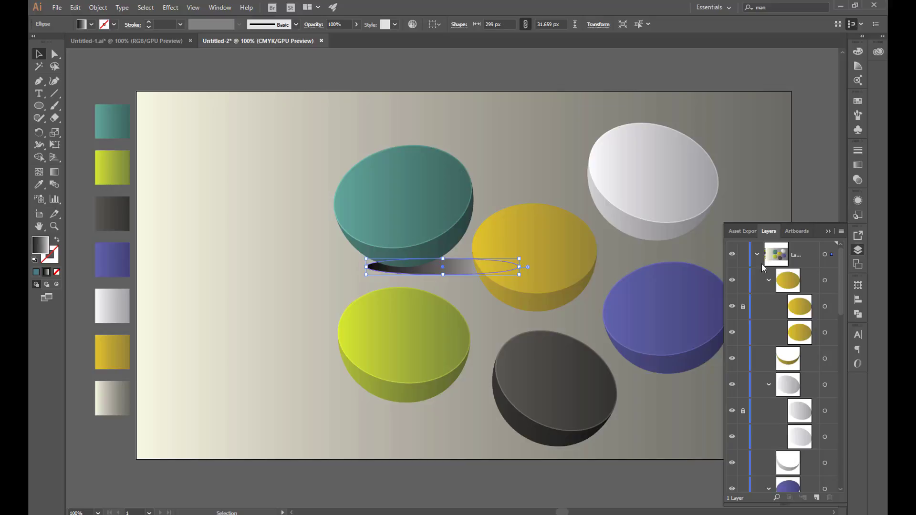
pyautogui.click(40, 54)
# Shift the teal bowl's shadow slightly right and copy it under the lime bowl
pyautogui.moveTo(451, 270); pyautogui.dragTo(454, 267)
pyautogui.press('Right')
pyautogui.press('Right')
pyautogui.press('Right')
pyautogui.press('Right')
pyautogui.press('Right')
pyautogui.press('Right')
pyautogui.press('Right')
pyautogui.press('Right')
pyautogui.press('Right')
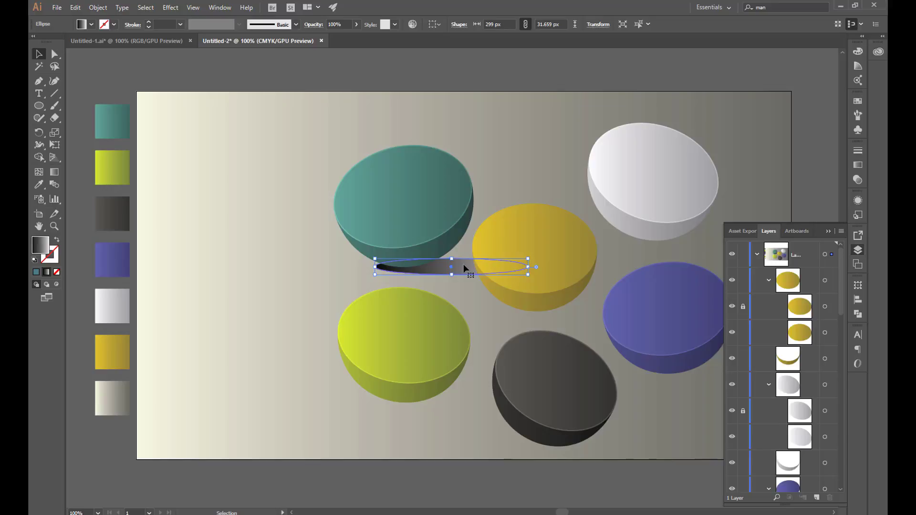
pyautogui.moveTo(463, 267); pyautogui.dragTo(462, 402)
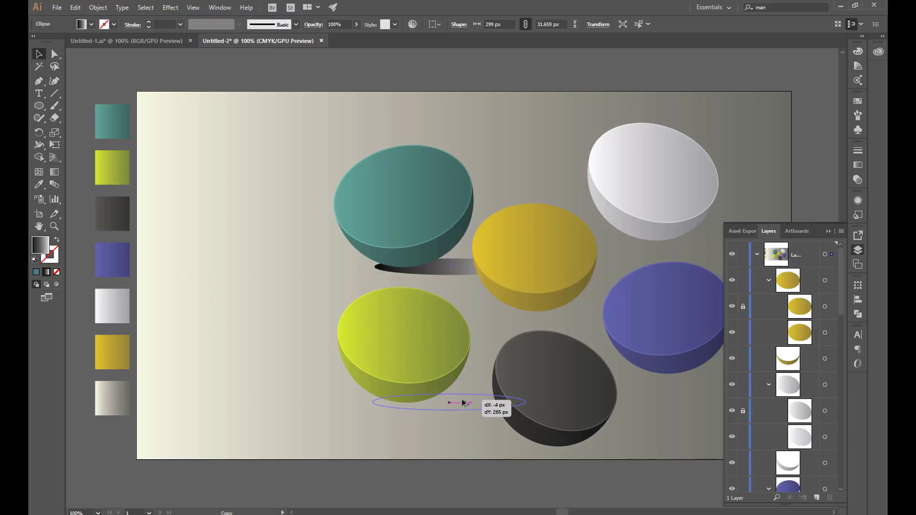
pyautogui.moveTo(462, 402); pyautogui.dragTo(465, 399)
# Place shadow copies under the dark, white and blue bowls
pyautogui.moveTo(464, 400)
pyautogui.mouseDown()
pyautogui.moveTo(577, 446)
pyautogui.moveTo(613, 443)
pyautogui.moveTo(615, 313)
pyautogui.moveTo(685, 241)
pyautogui.mouseUp()
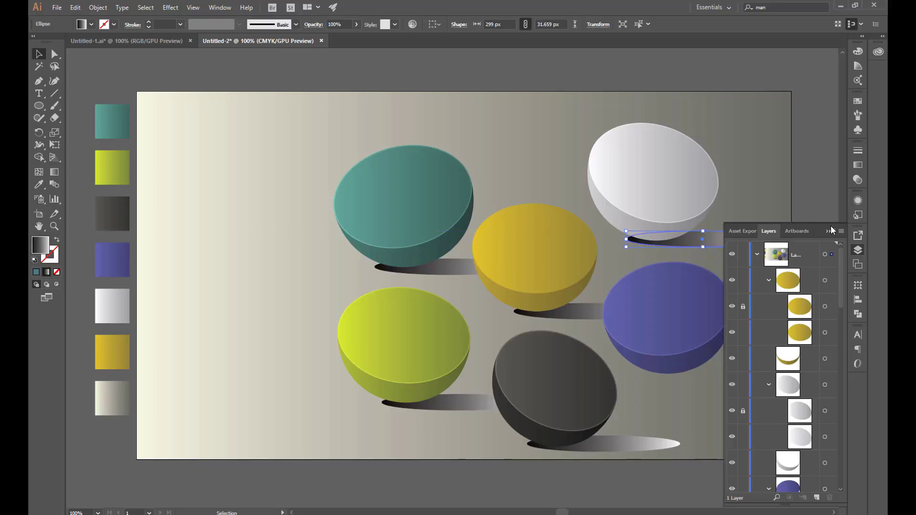
pyautogui.click(828, 231)
pyautogui.moveTo(743, 237)
pyautogui.mouseDown()
pyautogui.moveTo(719, 316)
pyautogui.moveTo(736, 372)
pyautogui.moveTo(747, 369)
pyautogui.mouseUp()
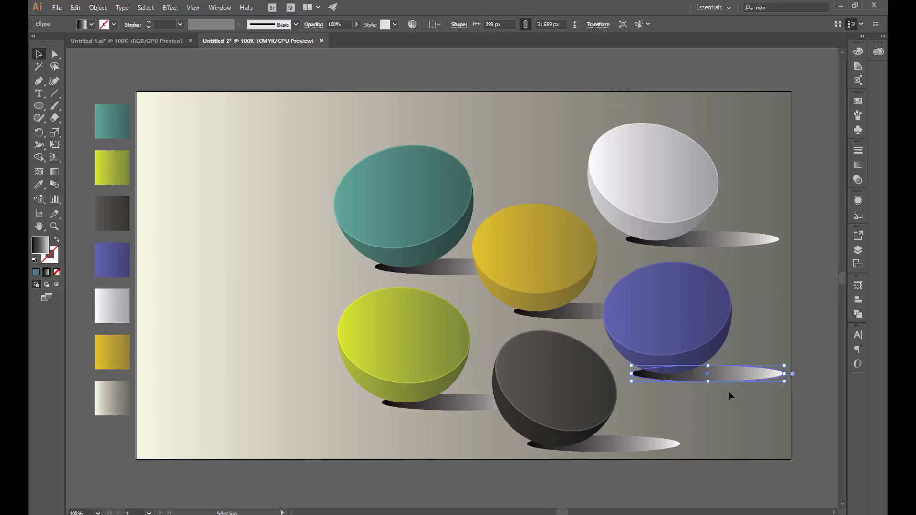
pyautogui.moveTo(707, 393); pyautogui.dragTo(726, 368)
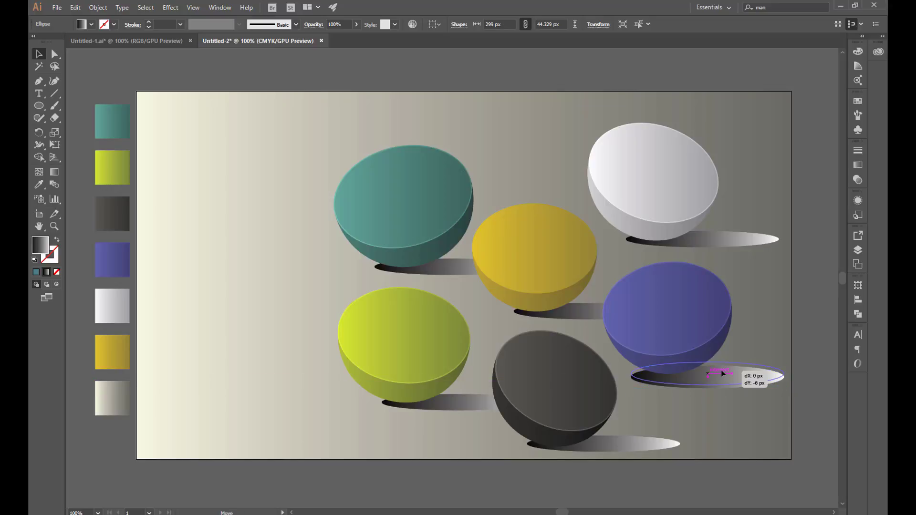
# Make the dark bowl's shadow taller and nudge it down and right
pyautogui.click(620, 444)
pyautogui.moveTo(604, 435); pyautogui.dragTo(605, 429)
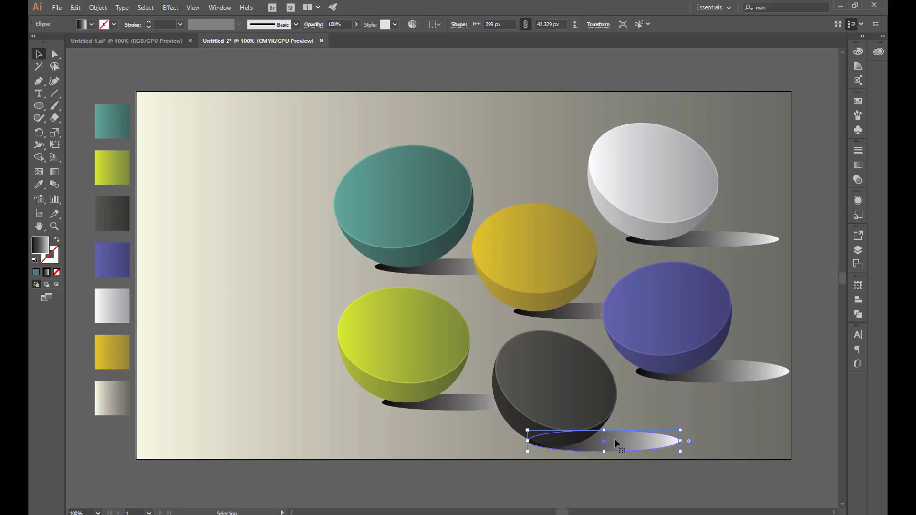
pyautogui.press('Down')
pyautogui.press('Down')
pyautogui.press('Down')
pyautogui.press('Down')
pyautogui.press('Down')
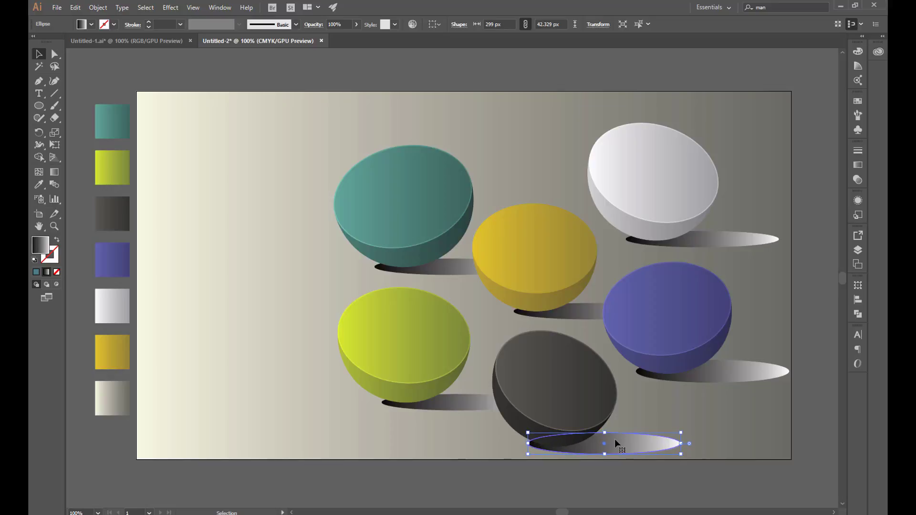
pyautogui.press('Right')
pyautogui.press('Right')
pyautogui.press('Right')
pyautogui.press('Right')
pyautogui.press('Right')
pyautogui.press('Right')
pyautogui.press('Right')
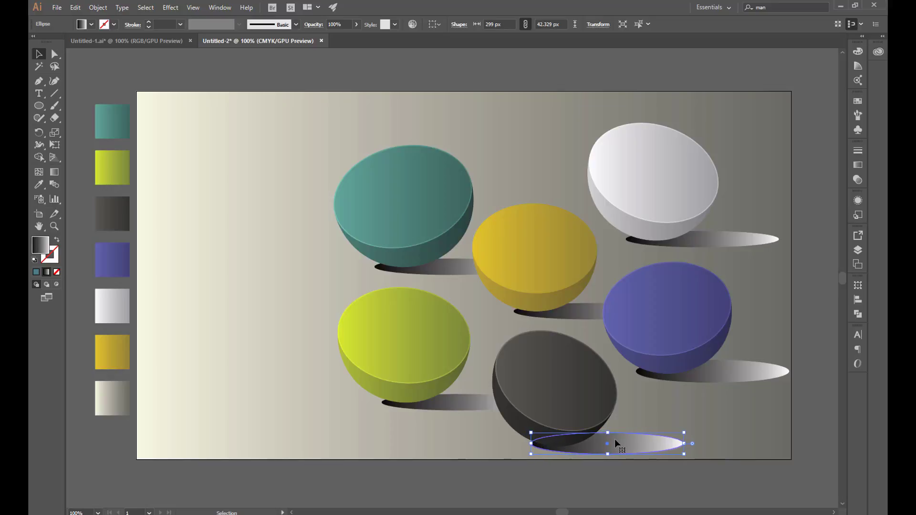
# Copy a shadow under the yellow bowl, make it taller, and nudge it up-right
pyautogui.moveTo(615, 439); pyautogui.dragTo(576, 317)
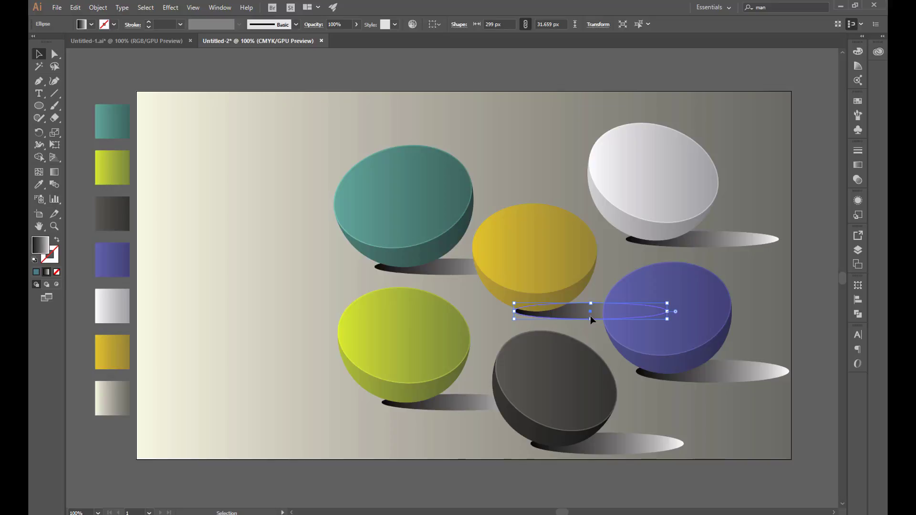
pyautogui.moveTo(590, 322); pyautogui.dragTo(592, 324)
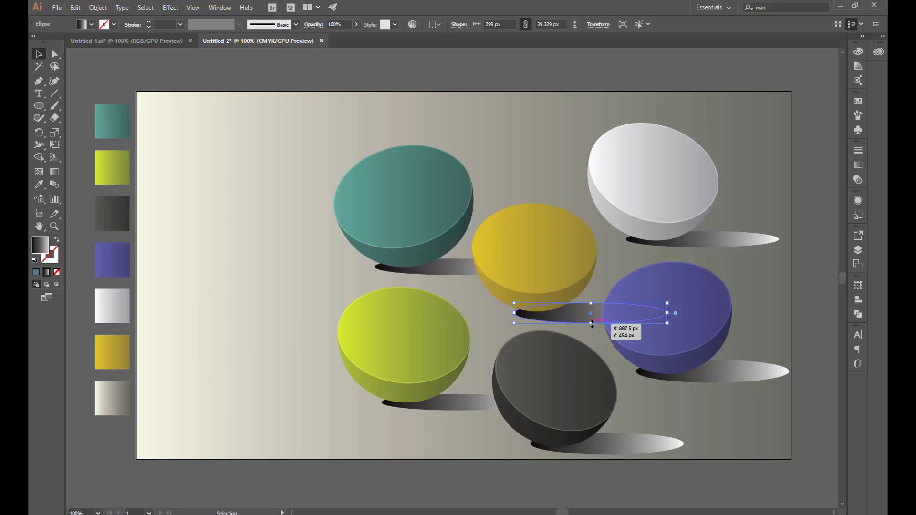
pyautogui.press('Up')
pyautogui.press('Up')
pyautogui.press('Right')
pyautogui.press('Right')
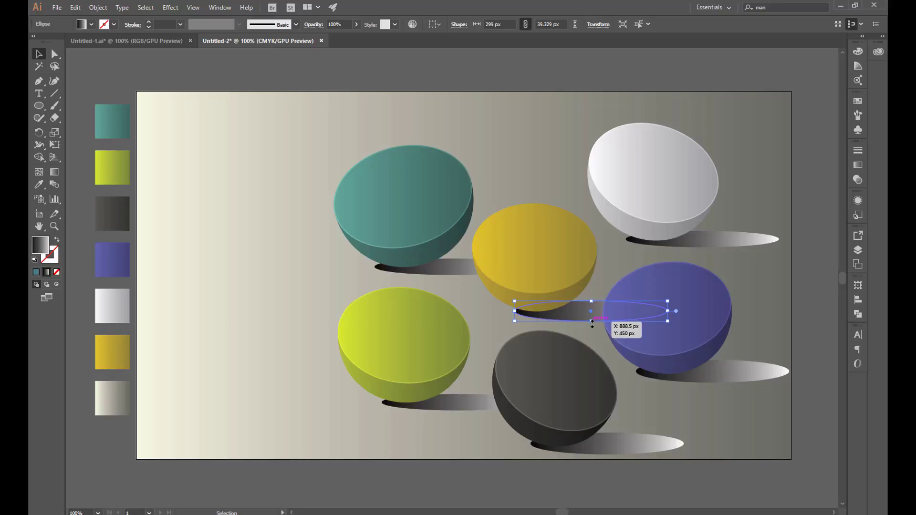
pyautogui.press('Up')
pyautogui.press('Up')
pyautogui.press('Right')
pyautogui.press('Right')
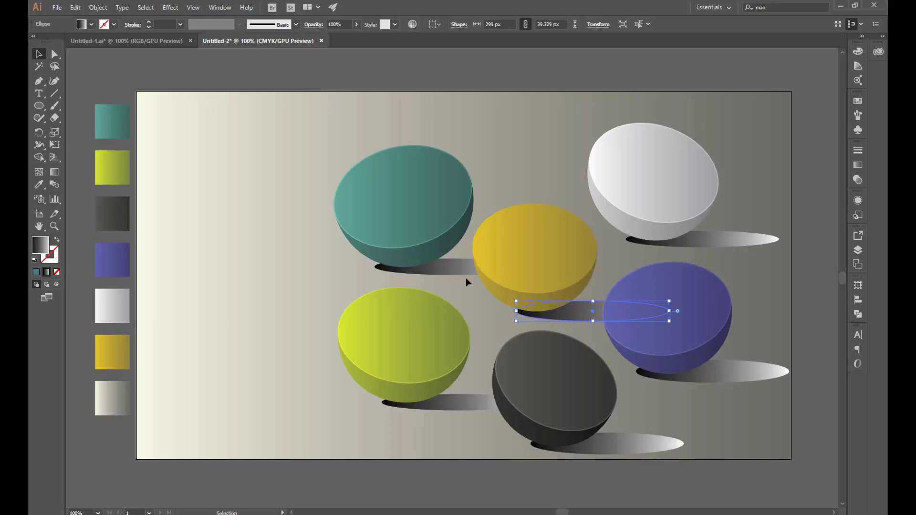
# Select all six bowl shadow ellipses
pyautogui.click(462, 270)
pyautogui.keyDown('shift'); pyautogui.click(471, 402); pyautogui.keyUp('shift')
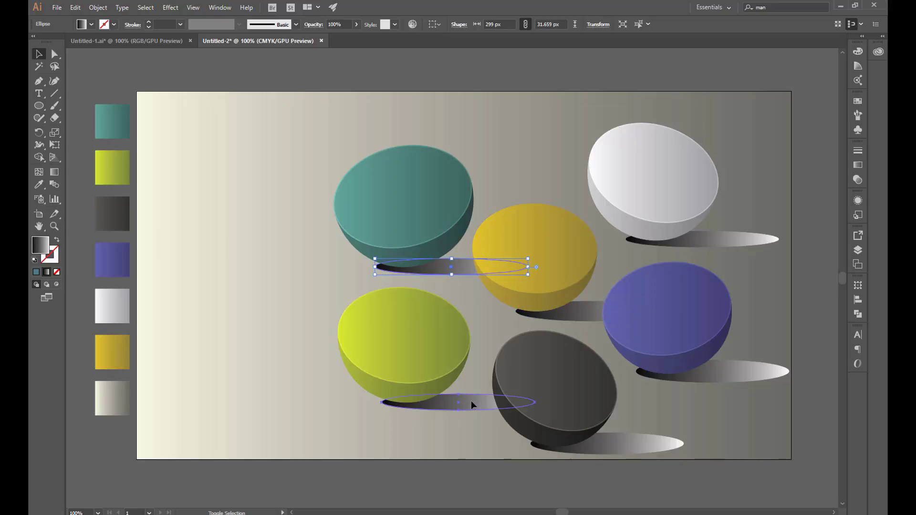
pyautogui.keyDown('shift'); pyautogui.click(659, 441); pyautogui.keyUp('shift')
pyautogui.keyDown('shift'); pyautogui.click(590, 310); pyautogui.keyUp('shift')
pyautogui.keyDown('shift'); pyautogui.click(754, 374); pyautogui.keyUp('shift')
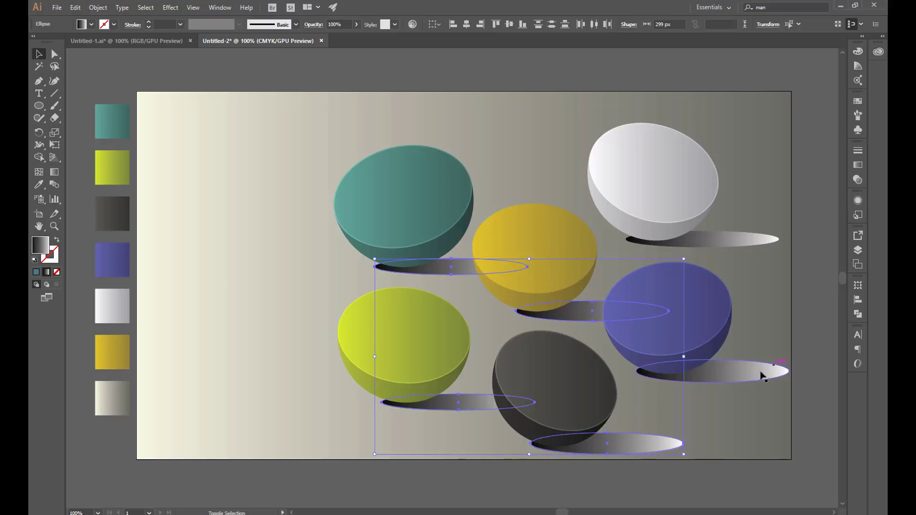
pyautogui.keyDown('shift'); pyautogui.click(748, 238); pyautogui.keyUp('shift')
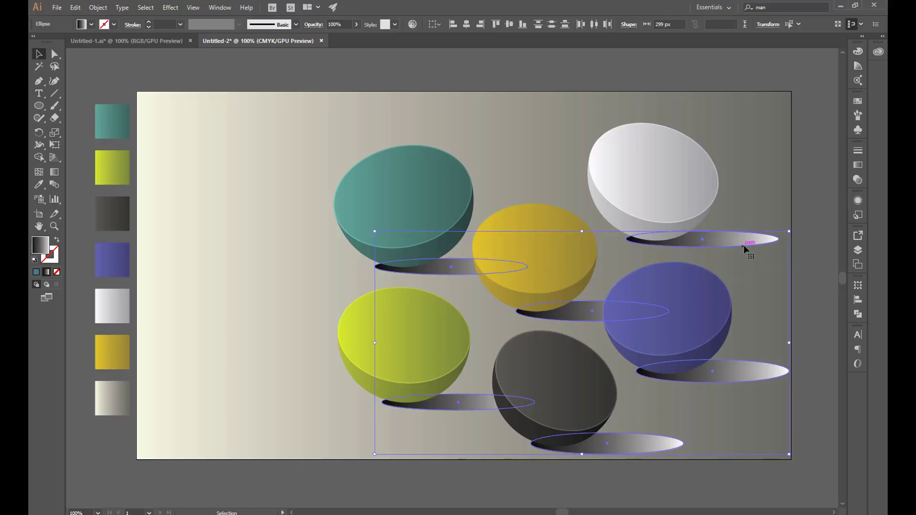
# Set the shadows to Multiply blend mode at about 68% opacity
pyautogui.click(857, 165)
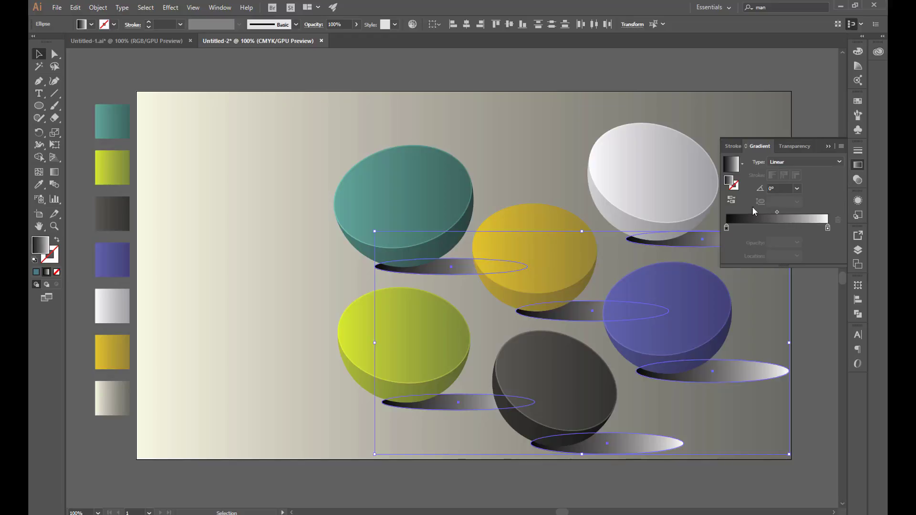
pyautogui.click(796, 147)
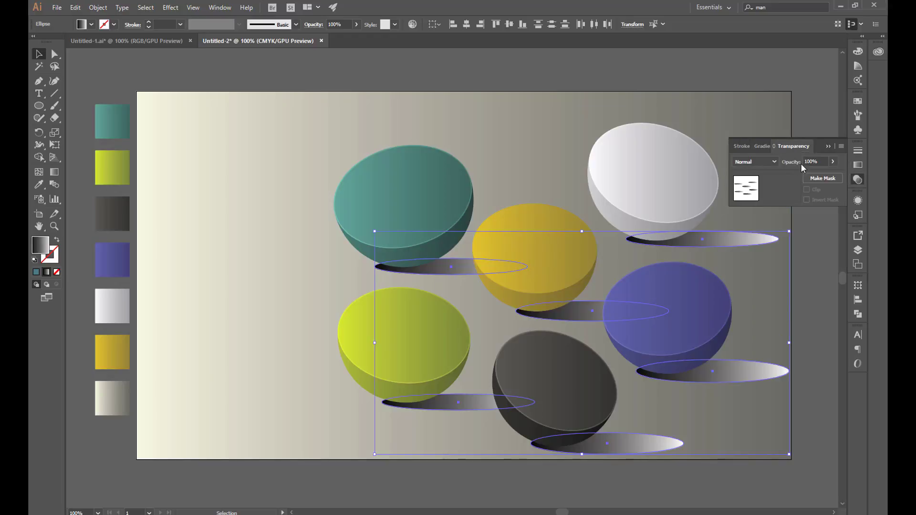
pyautogui.click(765, 162)
pyautogui.click(767, 202)
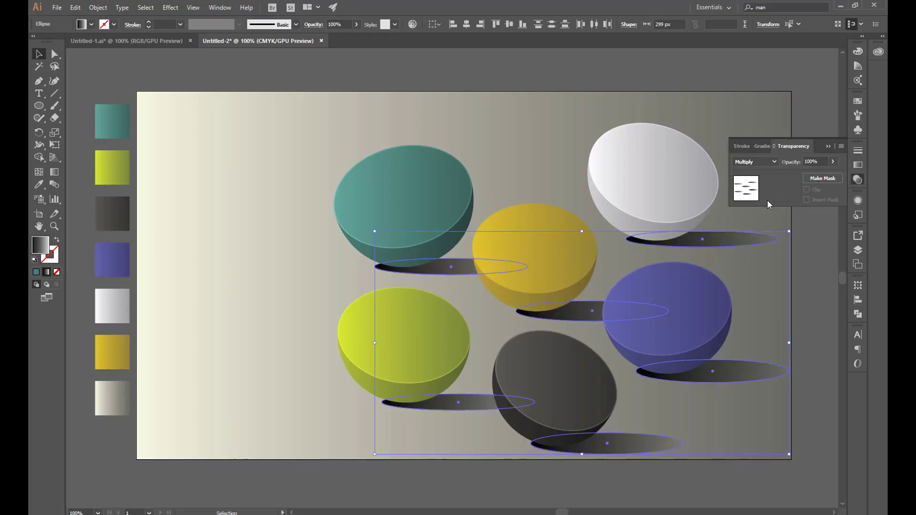
pyautogui.click(833, 161)
pyautogui.moveTo(833, 175); pyautogui.dragTo(820, 175)
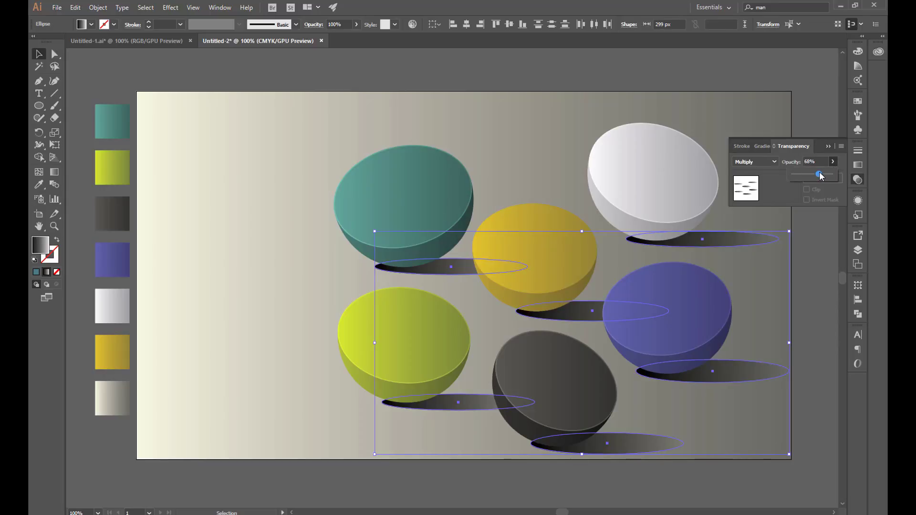
pyautogui.click(168, 7)
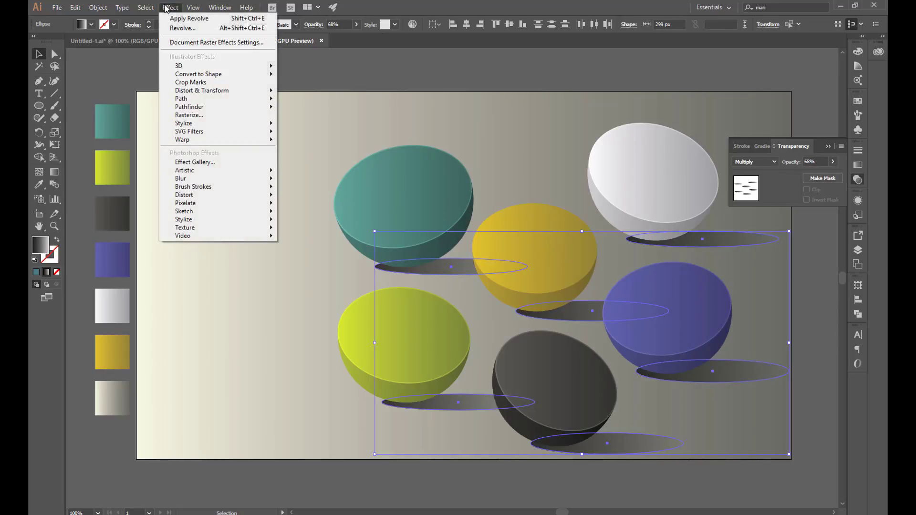
pyautogui.moveTo(215, 179)
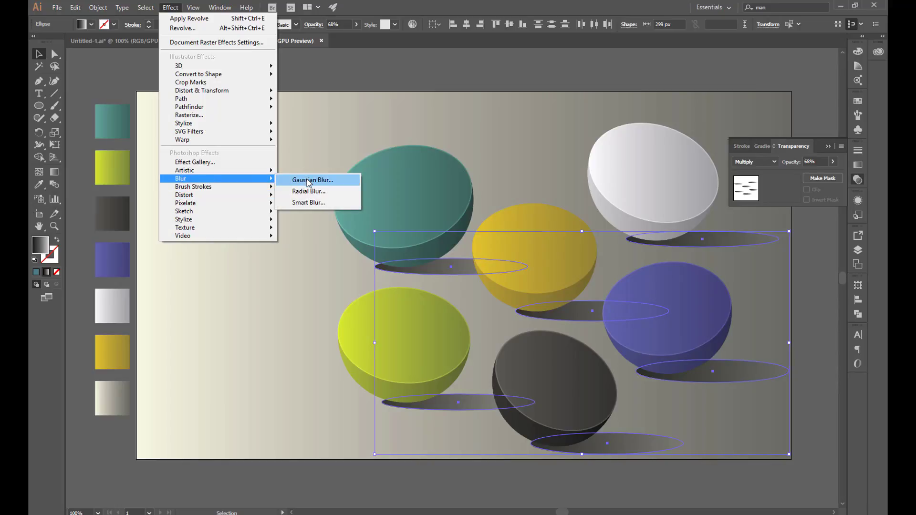
# Apply a Gaussian Blur with a 4.9 px radius to the shadows
pyautogui.click(308, 180)
pyautogui.click(414, 274)
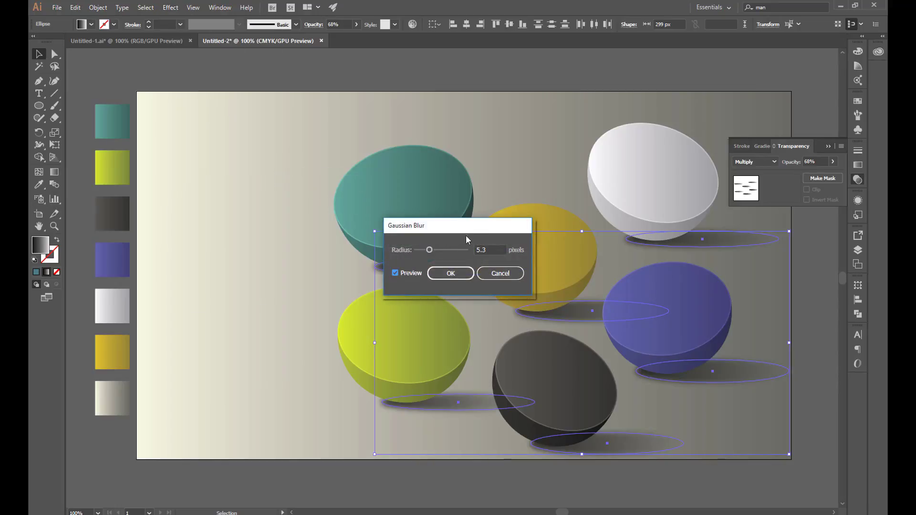
pyautogui.moveTo(466, 228); pyautogui.dragTo(545, 79)
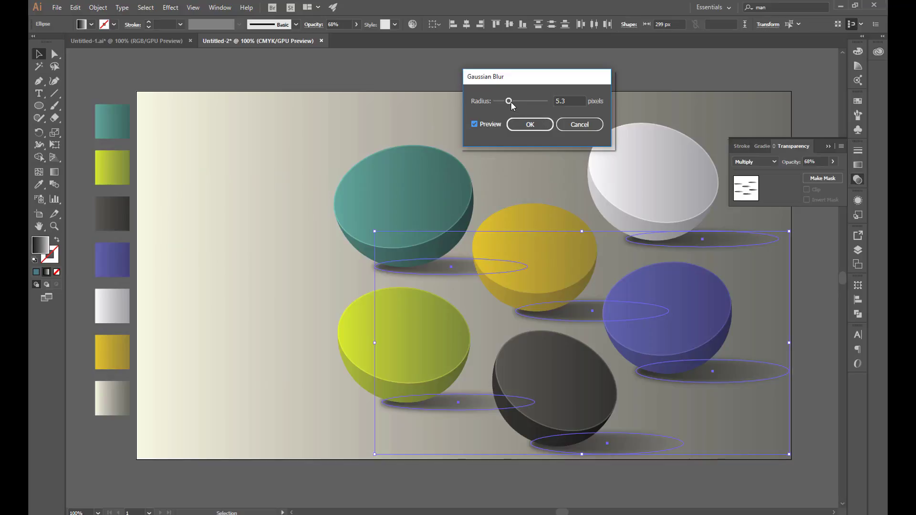
pyautogui.moveTo(511, 106); pyautogui.dragTo(509, 104)
pyautogui.click(530, 124)
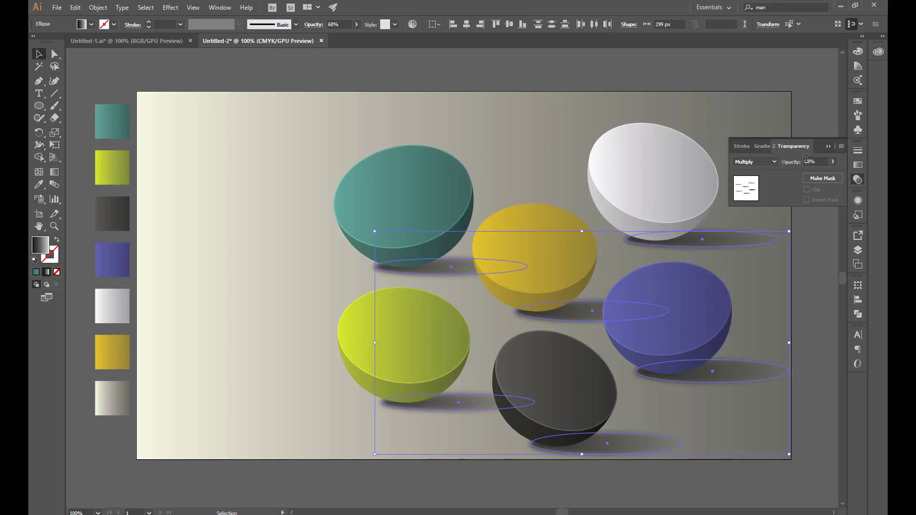
# Lower the shadows' opacity to 59% and deselect them
pyautogui.click(834, 163)
pyautogui.moveTo(820, 175); pyautogui.dragTo(817, 176)
pyautogui.moveTo(820, 177); pyautogui.dragTo(819, 178)
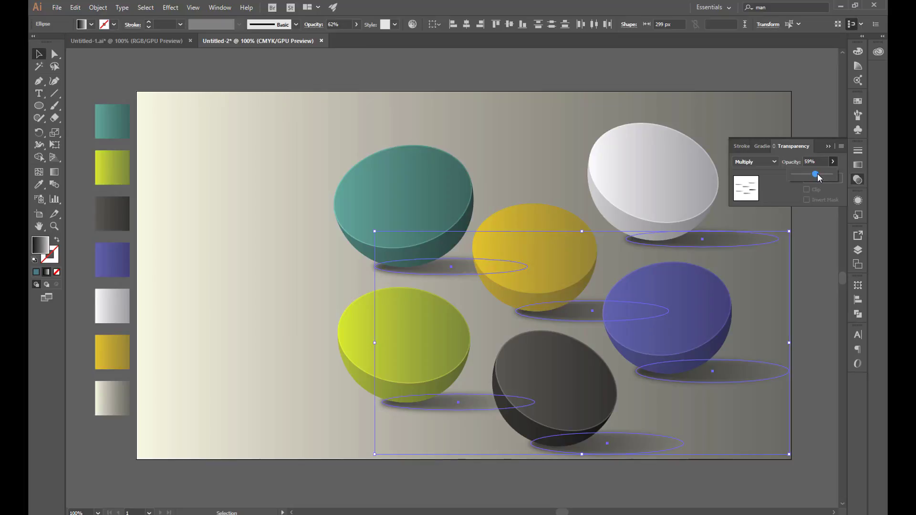
pyautogui.click(828, 146)
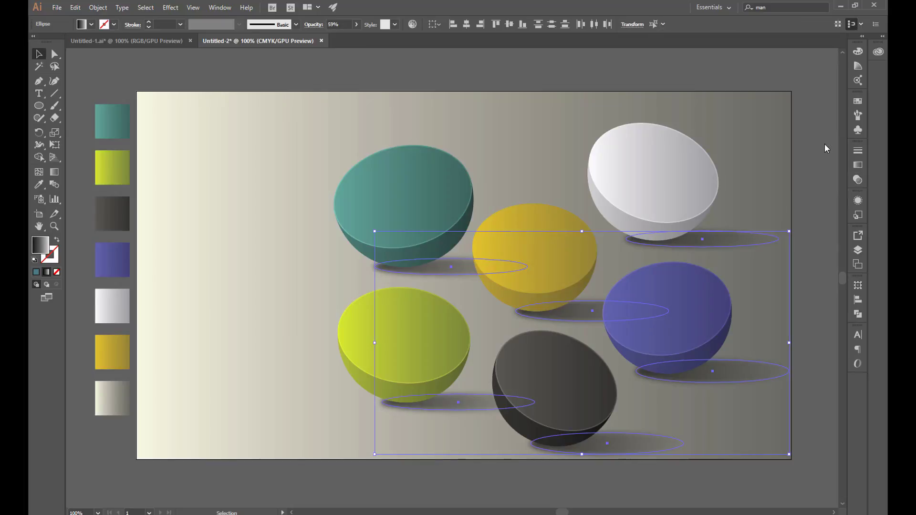
pyautogui.click(229, 131)
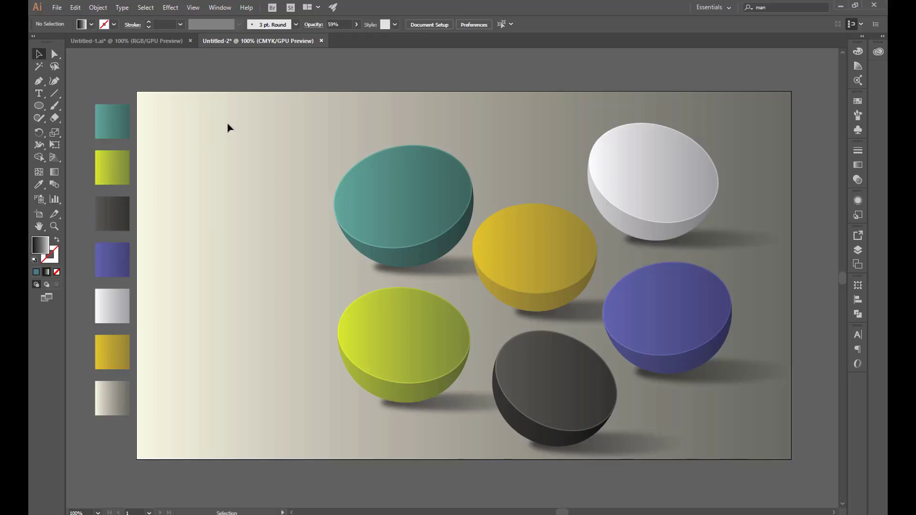
# Select and scale all bowls and shadows, undo a leftward move, then clear the selection
pyautogui.moveTo(286, 142); pyautogui.dragTo(647, 354)
pyautogui.moveTo(769, 425); pyautogui.dragTo(768, 407)
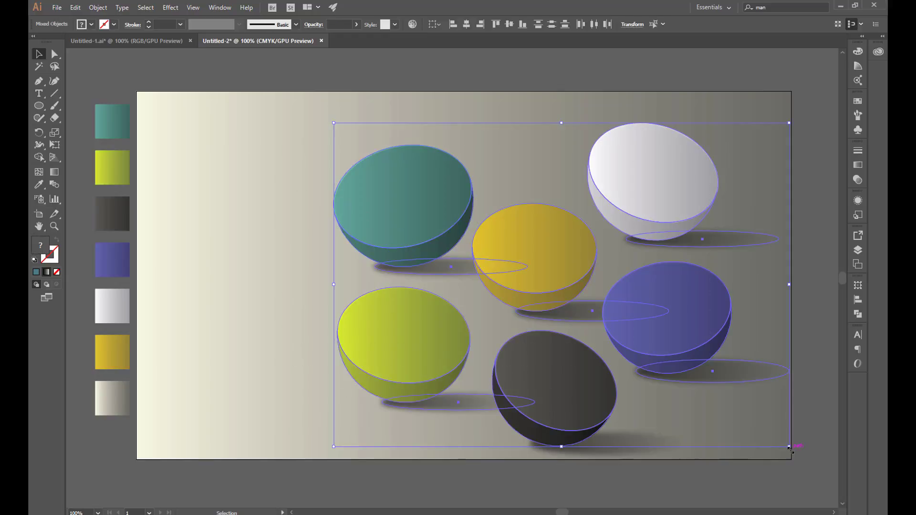
pyautogui.moveTo(787, 446); pyautogui.dragTo(774, 435)
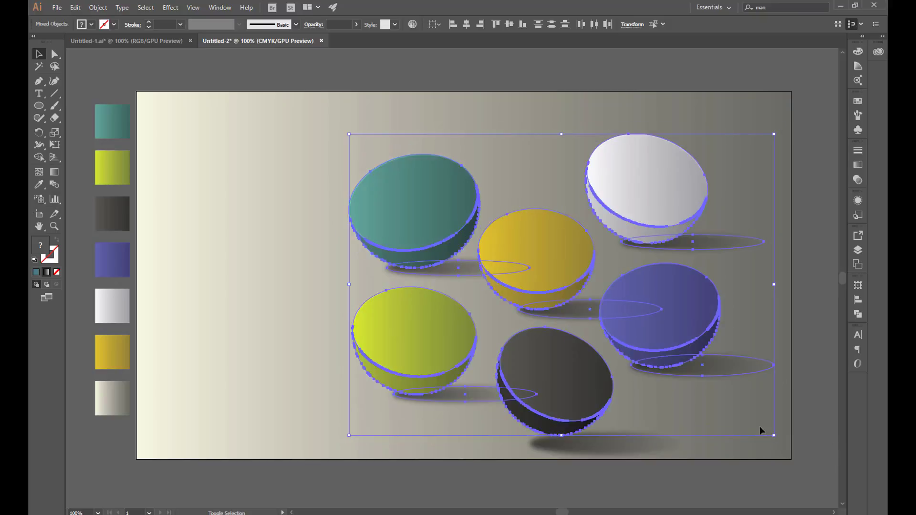
pyautogui.moveTo(680, 338); pyautogui.dragTo(665, 337)
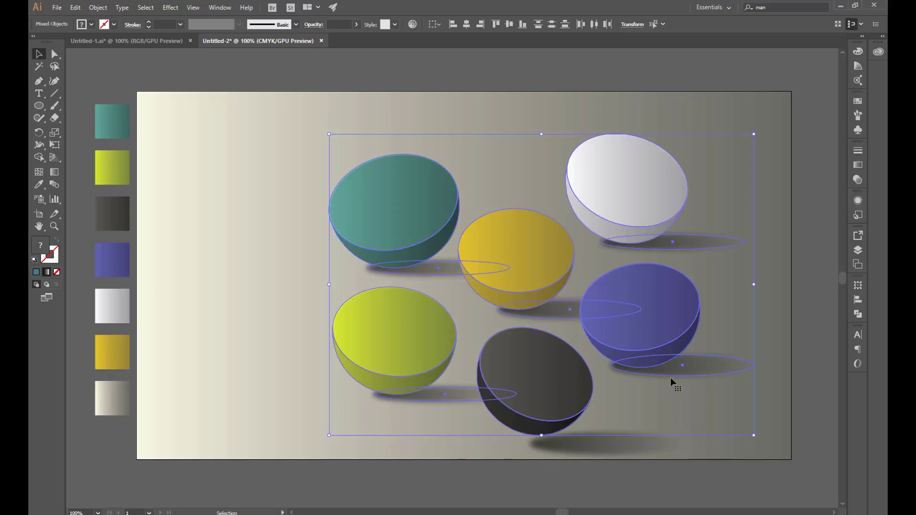
pyautogui.hotkey('ctrl', 'z')
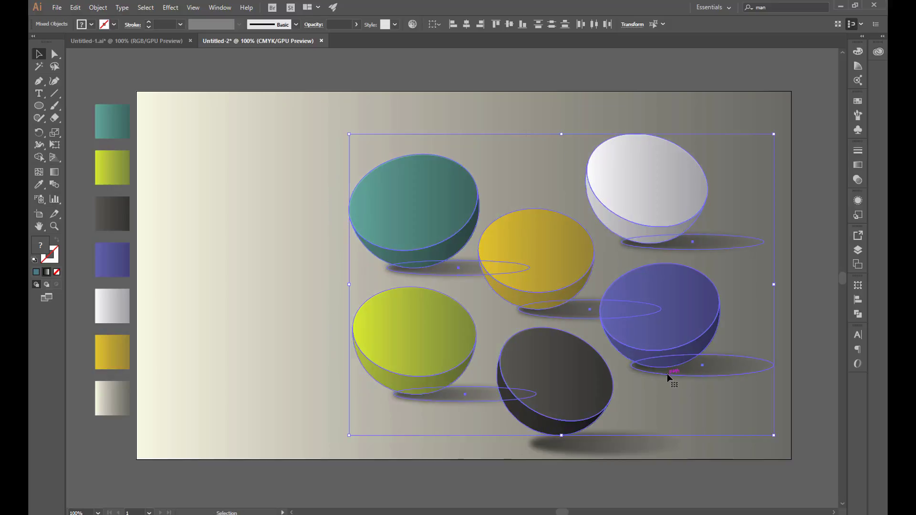
pyautogui.press('v')
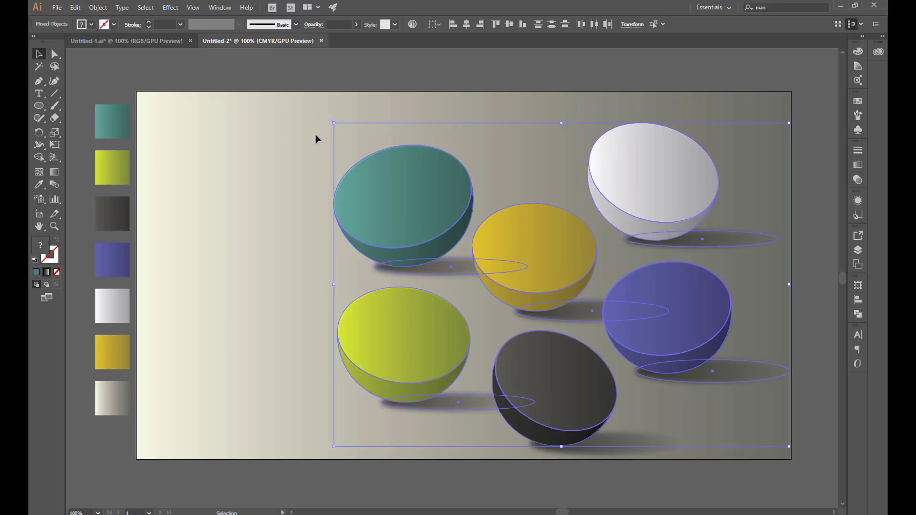
pyautogui.click(293, 123)
# Scale the whole bowl arrangement down slightly and move it up and left
pyautogui.moveTo(293, 120); pyautogui.dragTo(785, 445)
pyautogui.moveTo(788, 123)
pyautogui.mouseDown()
pyautogui.moveTo(769, 152)
pyautogui.moveTo(763, 128)
pyautogui.mouseUp()
pyautogui.moveTo(673, 317); pyautogui.dragTo(620, 318)
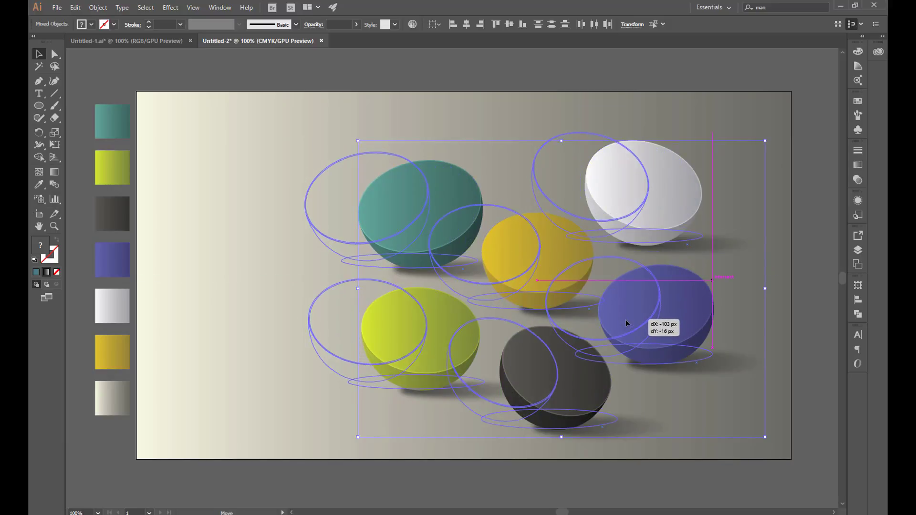
pyautogui.moveTo(620, 314); pyautogui.dragTo(626, 323)
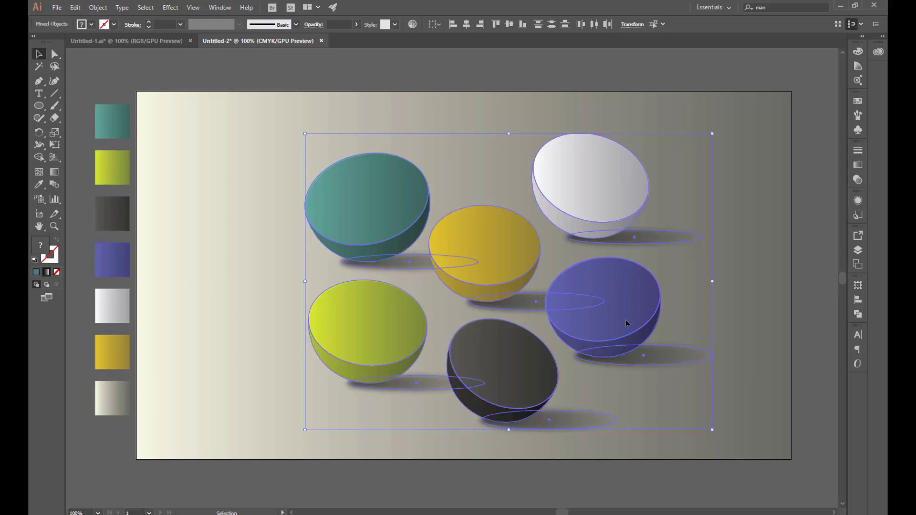
pyautogui.click(663, 64)
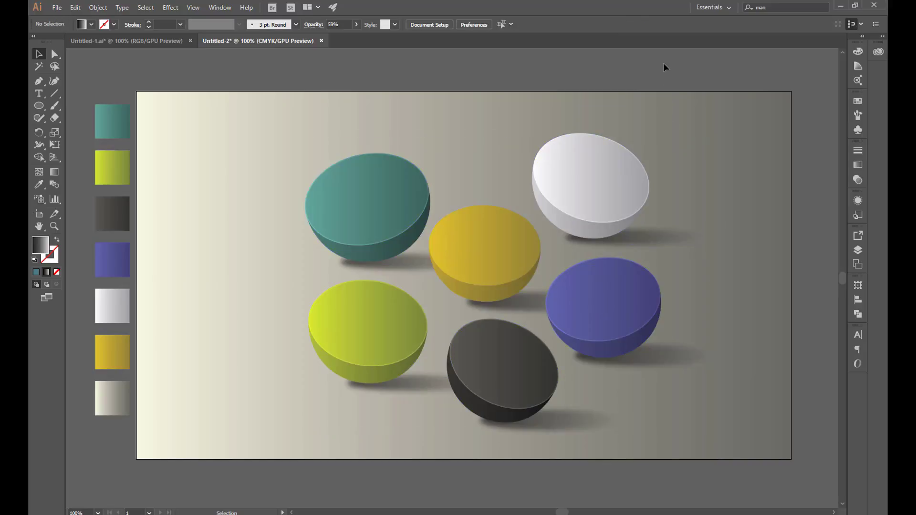
# Show the hidden title block and numbered label layers in the Layers panel
pyautogui.click(857, 250)
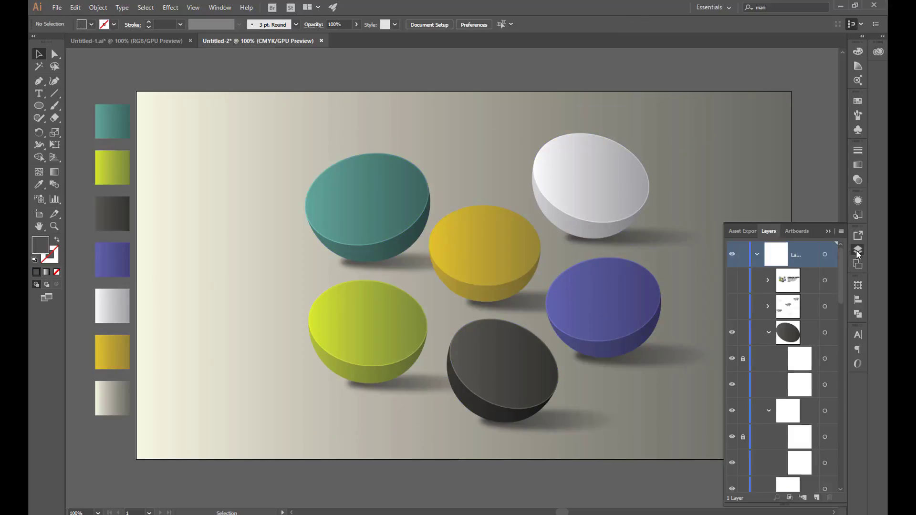
pyautogui.click(732, 280)
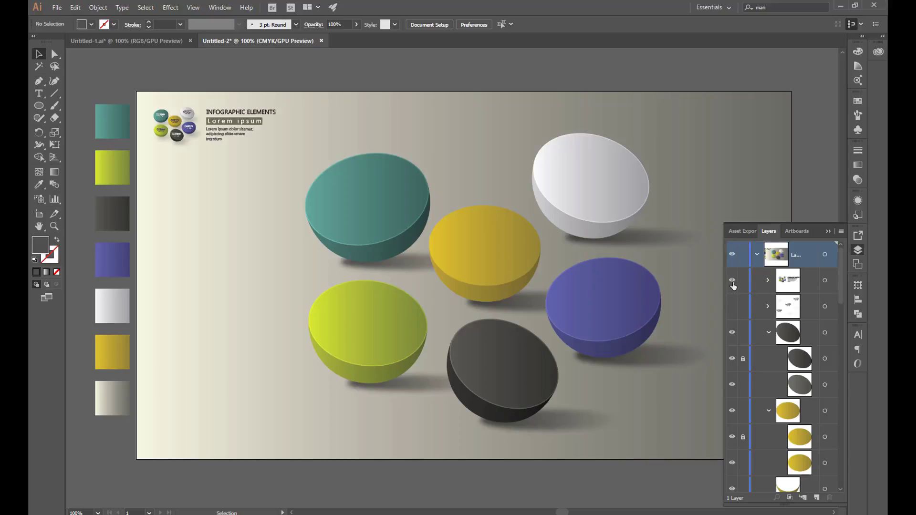
pyautogui.click(731, 306)
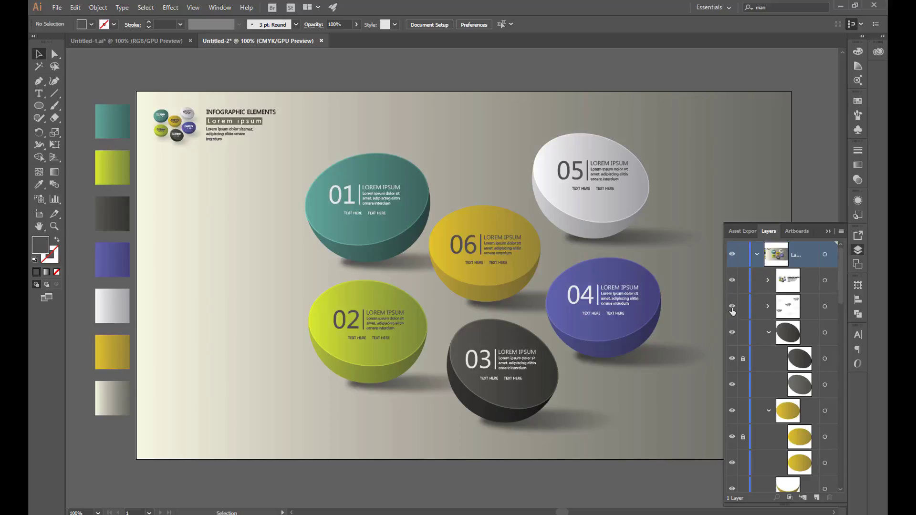
pyautogui.click(828, 232)
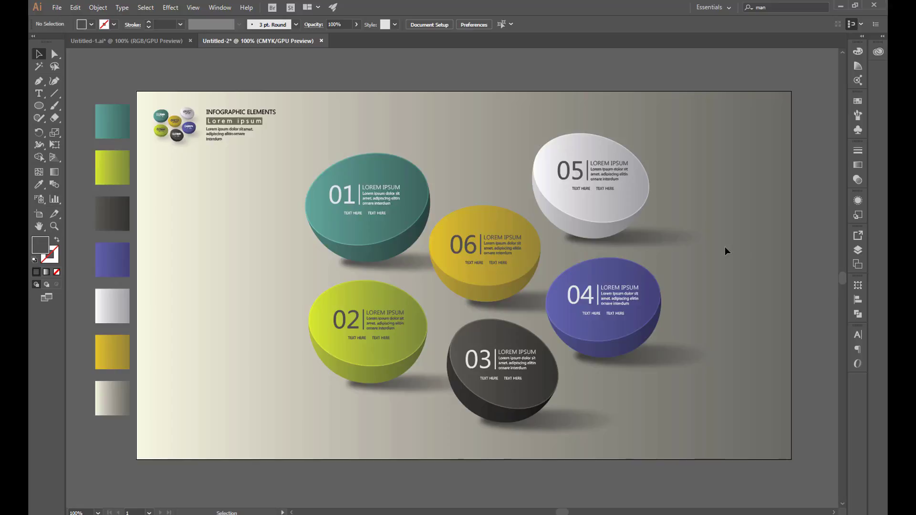
# Nudge the 05 label on the white bowl left and down
pyautogui.click(605, 173)
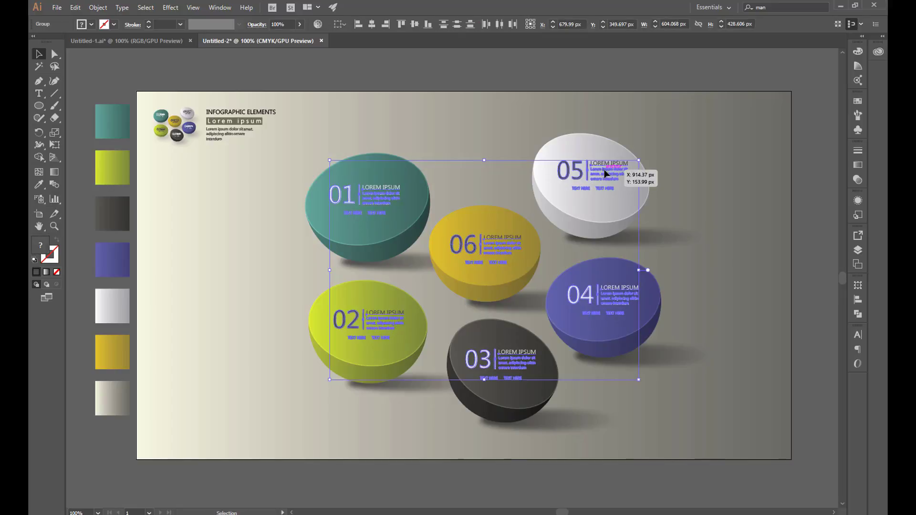
pyautogui.click(712, 142)
pyautogui.click(606, 178)
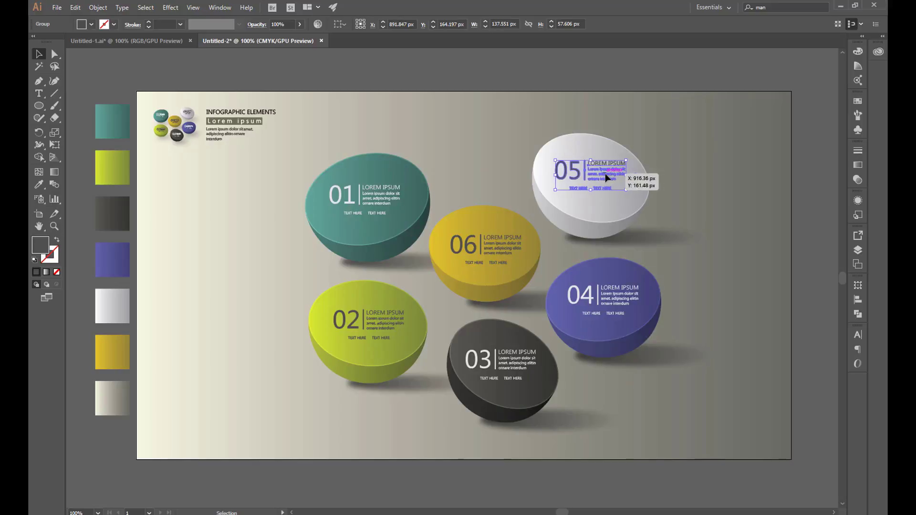
pyautogui.press('Left')
pyautogui.press('Left')
pyautogui.press('Left')
pyautogui.press('Down')
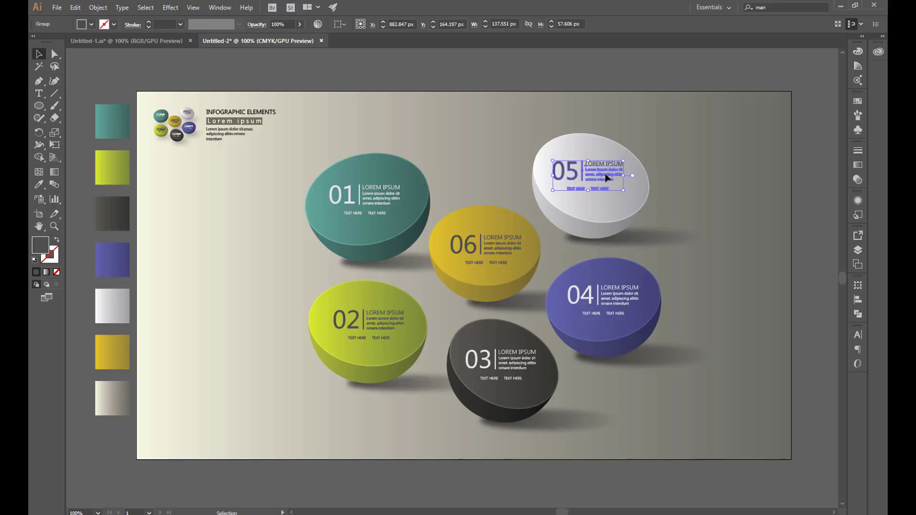
pyautogui.press('Down')
pyautogui.press('Down')
pyautogui.press('Down')
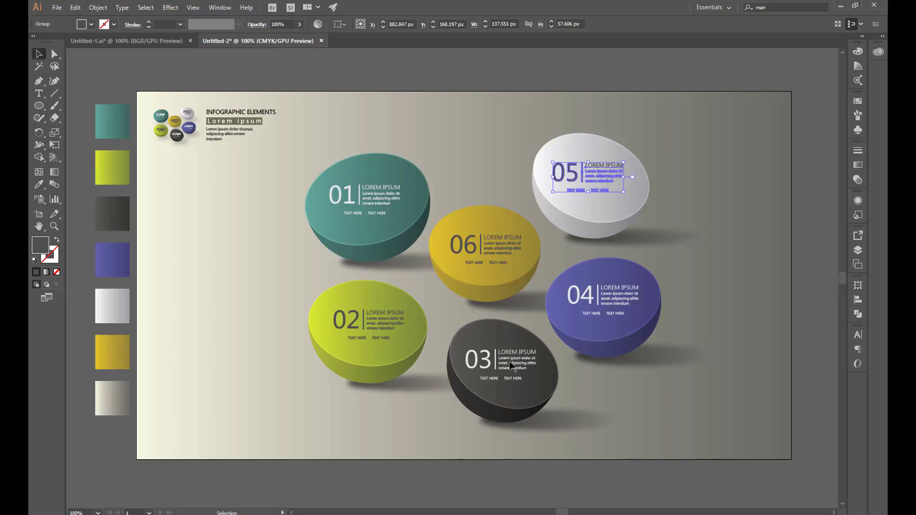
# Check the 02 bowl and the 06 and 01 labels, then clear the selection
pyautogui.click(374, 328)
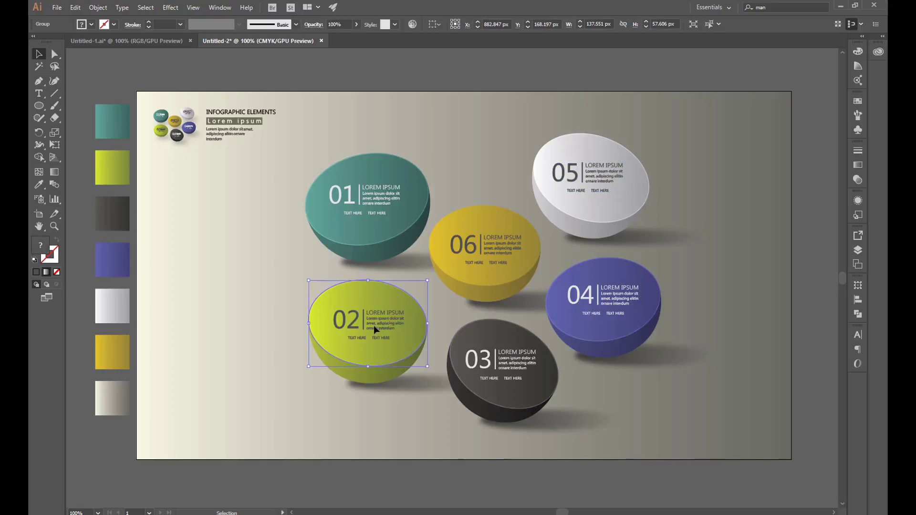
pyautogui.click(492, 250)
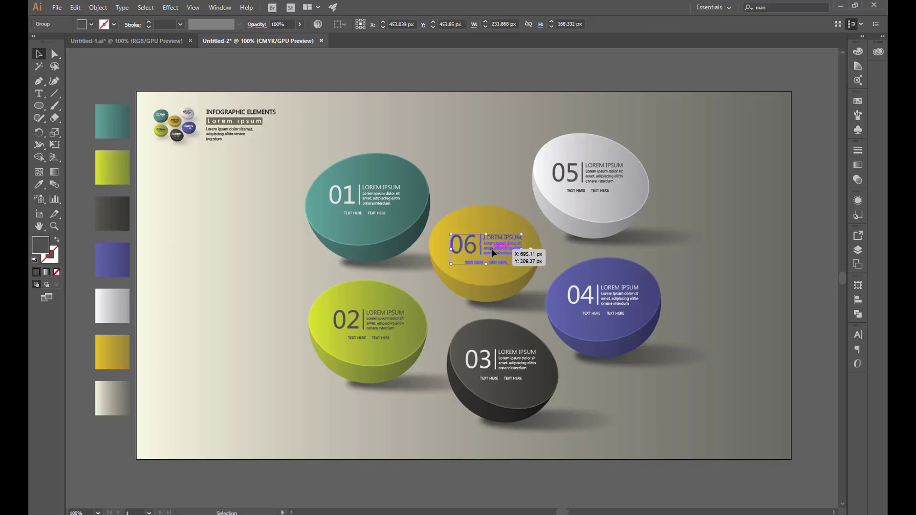
pyautogui.click(373, 200)
pyautogui.click(457, 138)
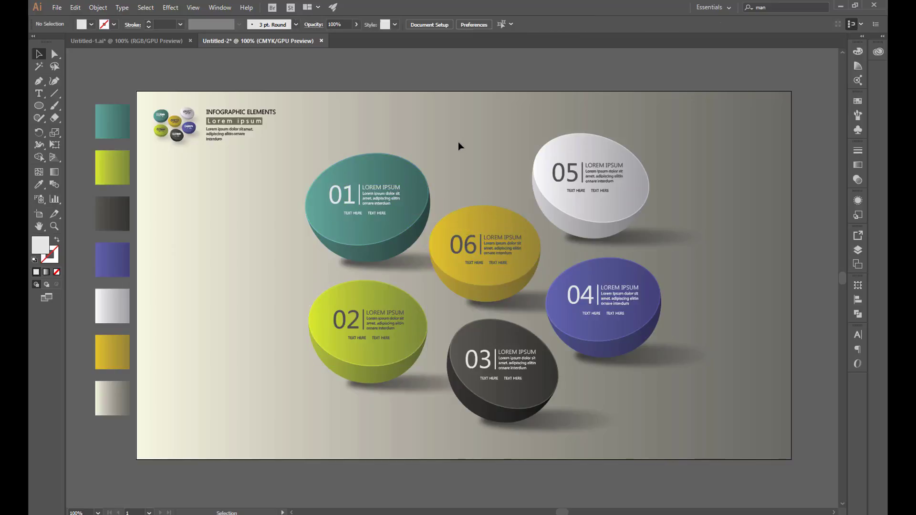